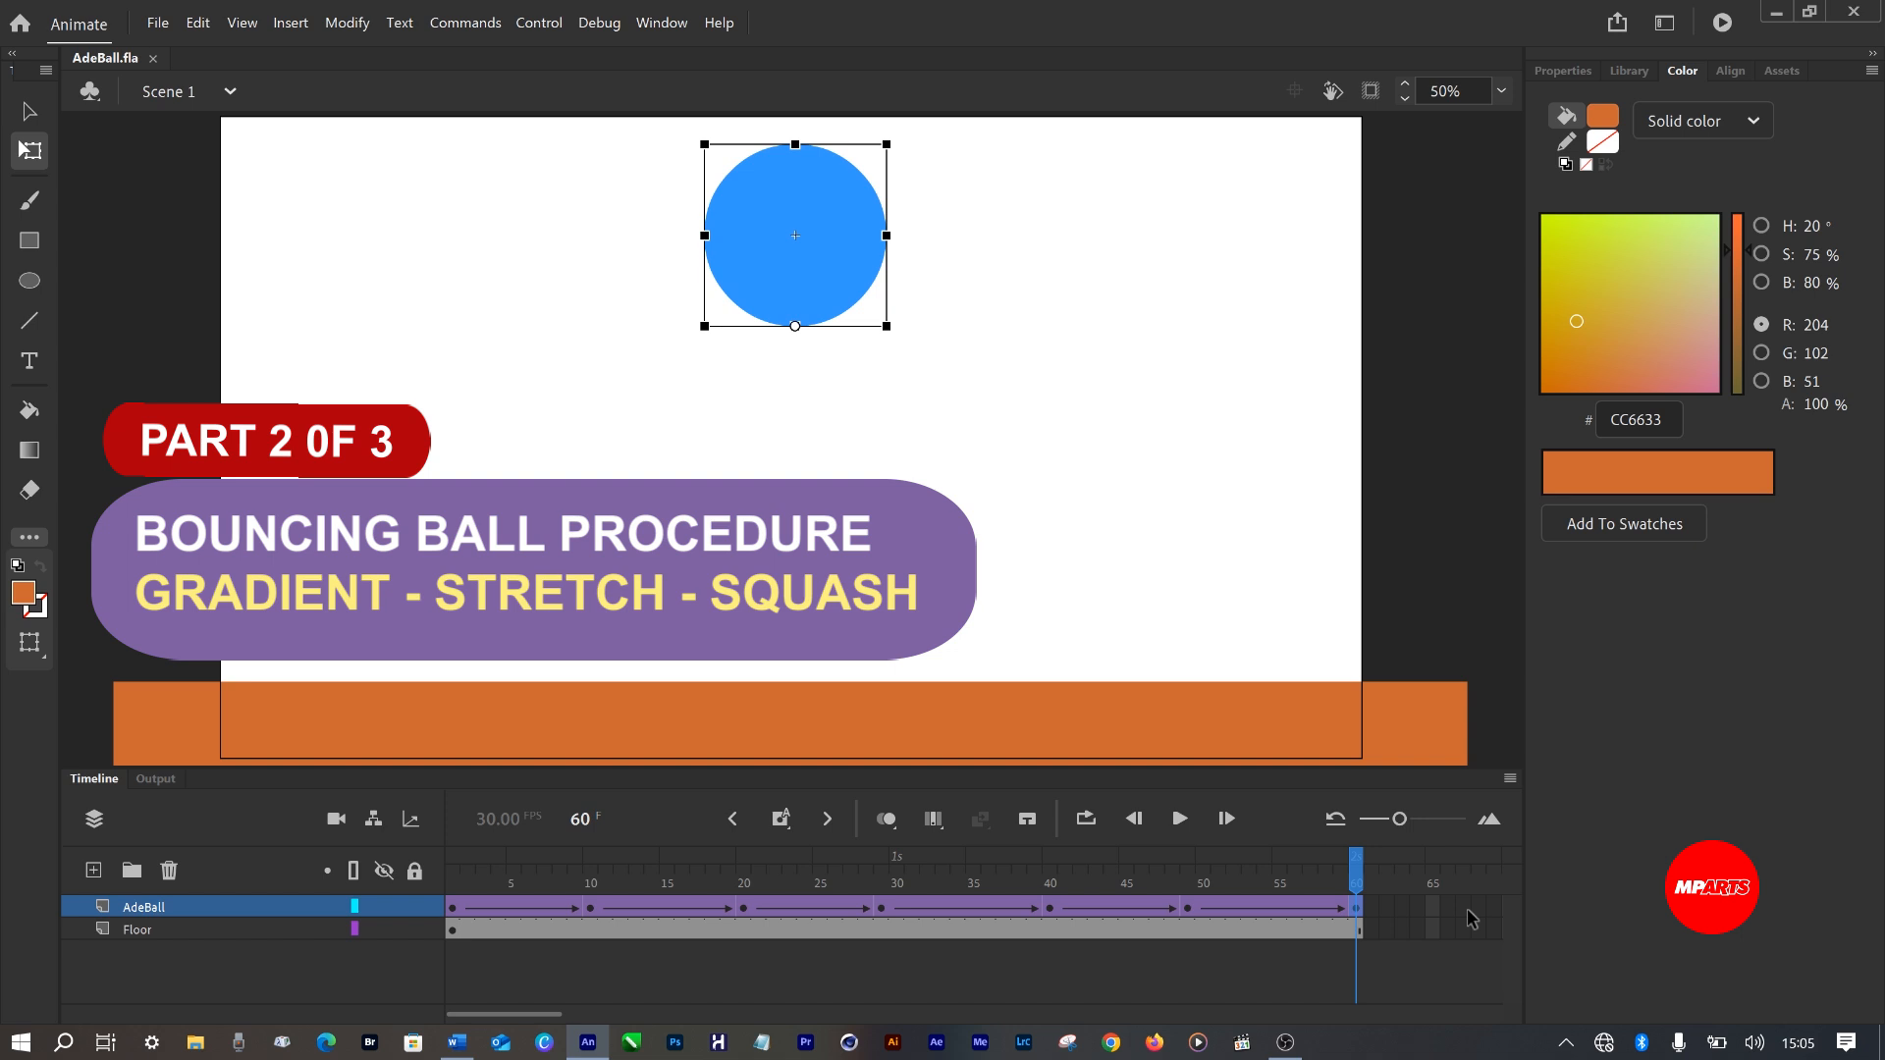
Deselect the ball and play back the bouncing animation.
left_click(1204, 511)
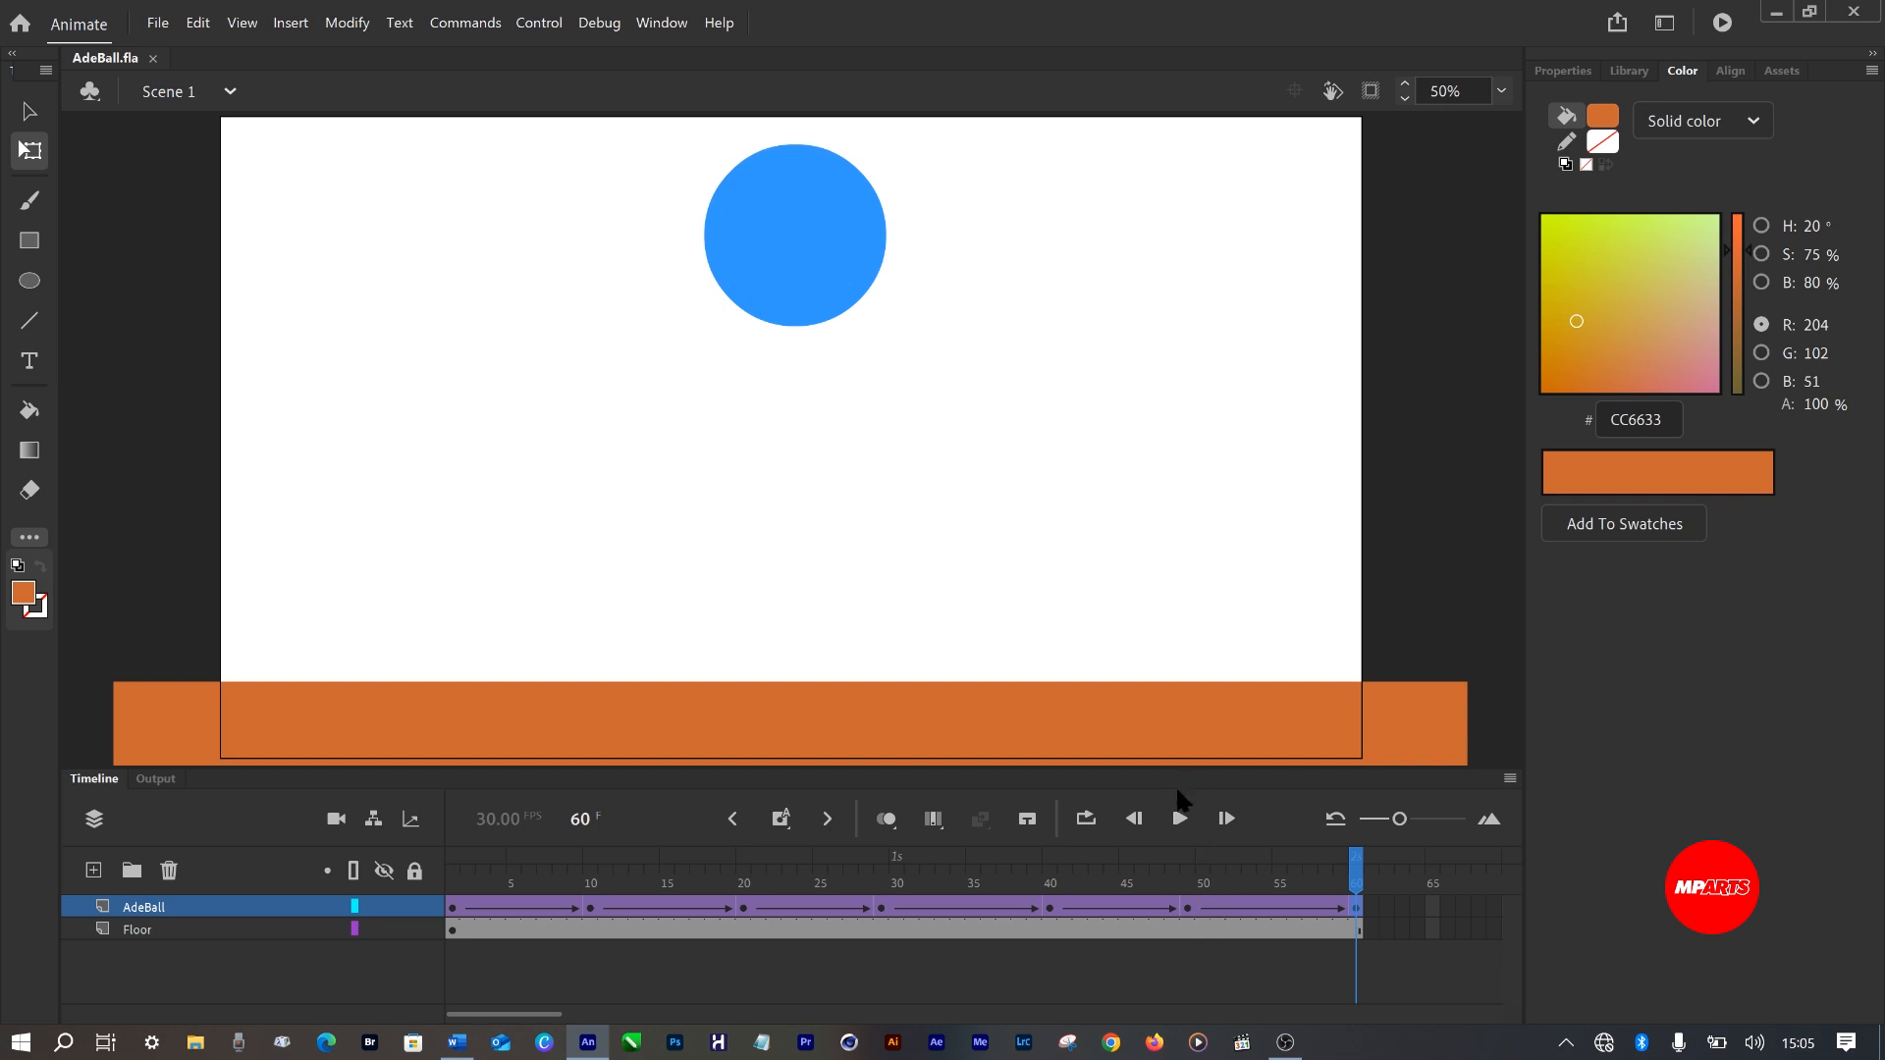
left_click(1180, 819)
left_click(1182, 822)
Save a copy of the document as AdeBall_Gradient.fla in the 2D ANIMATION folder.
left_click(161, 21)
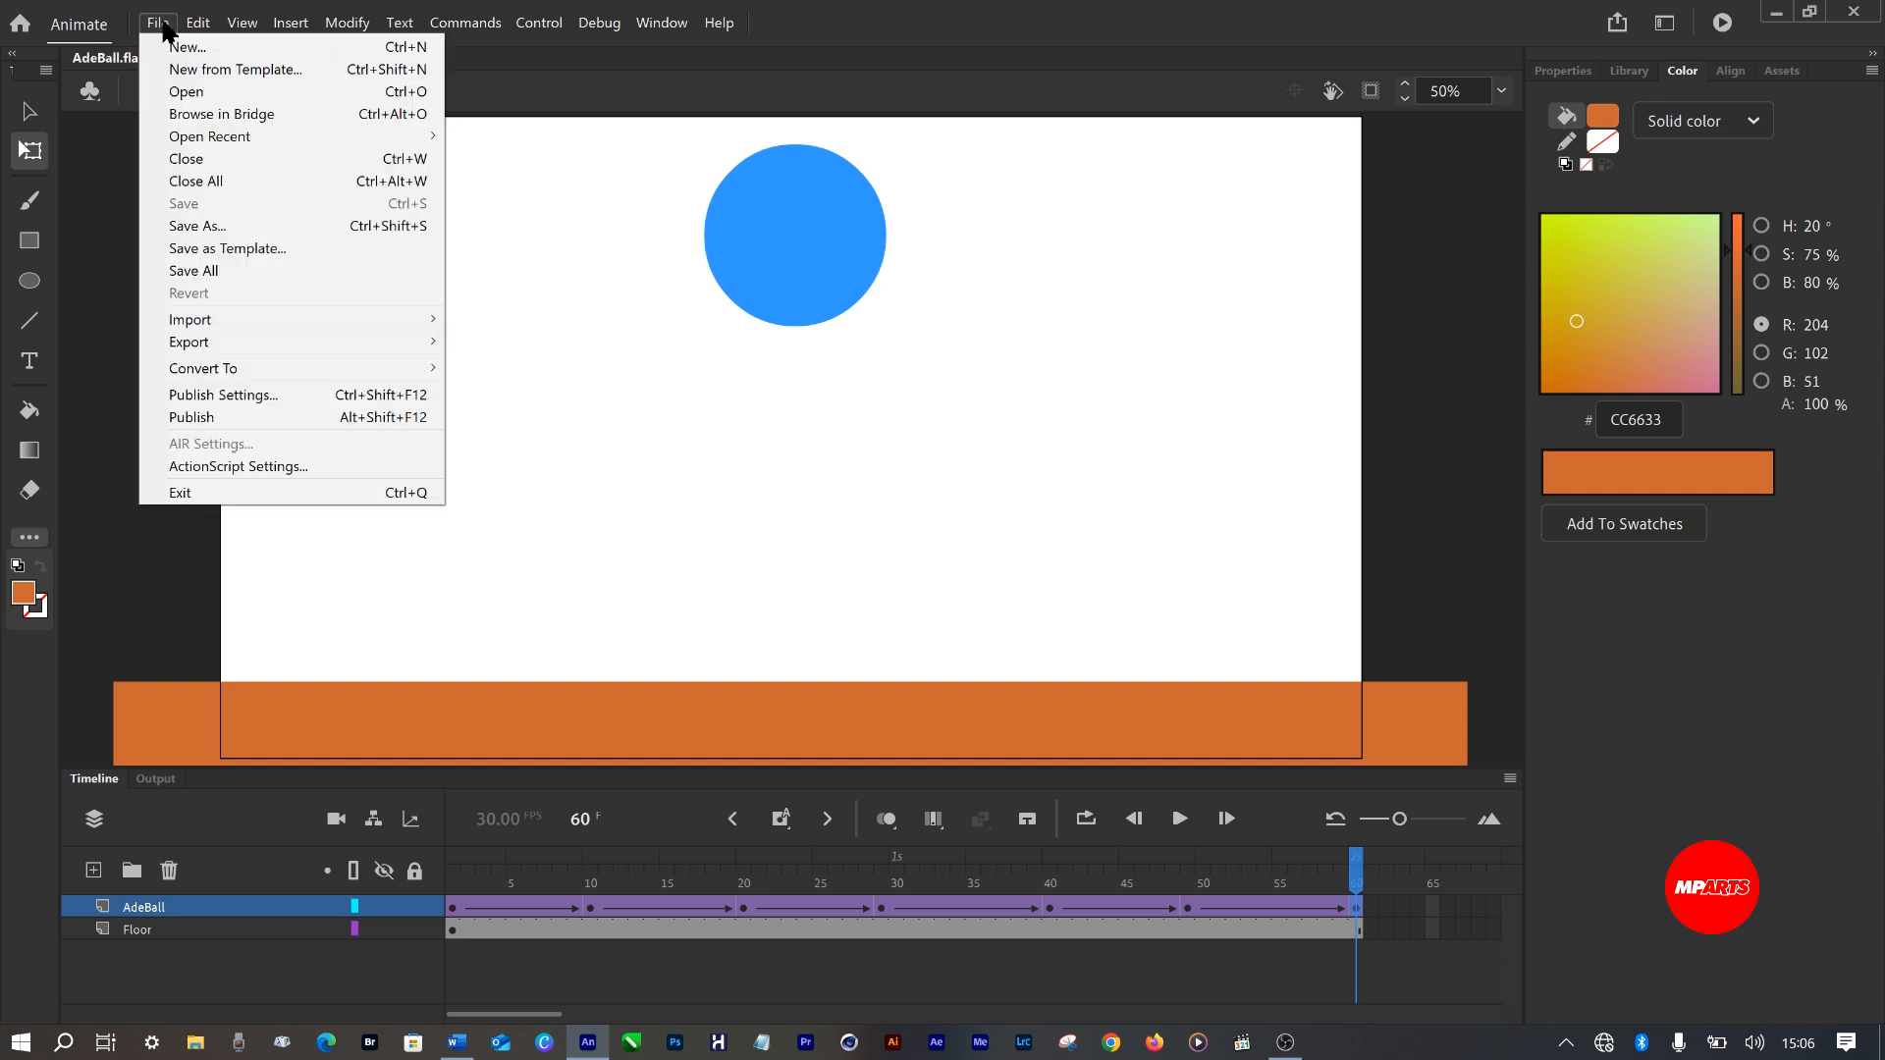
left_click(192, 226)
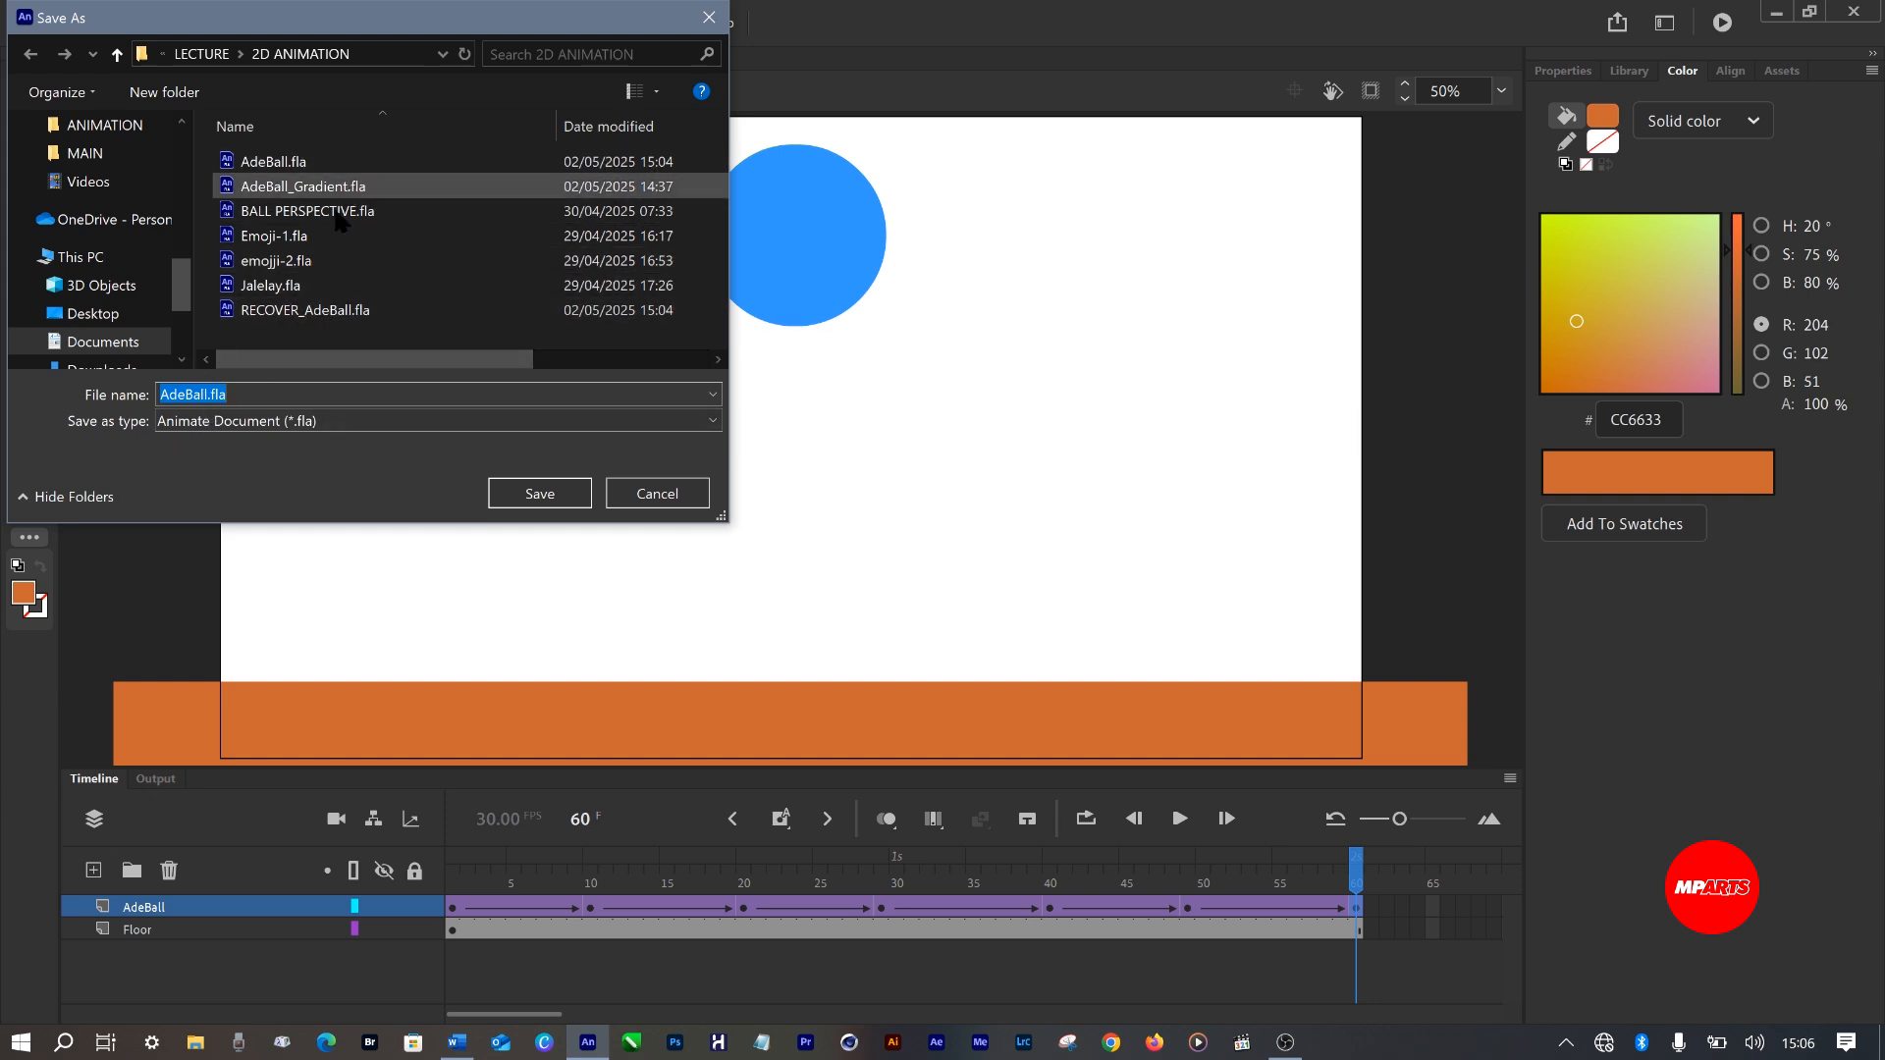
left_click(207, 393)
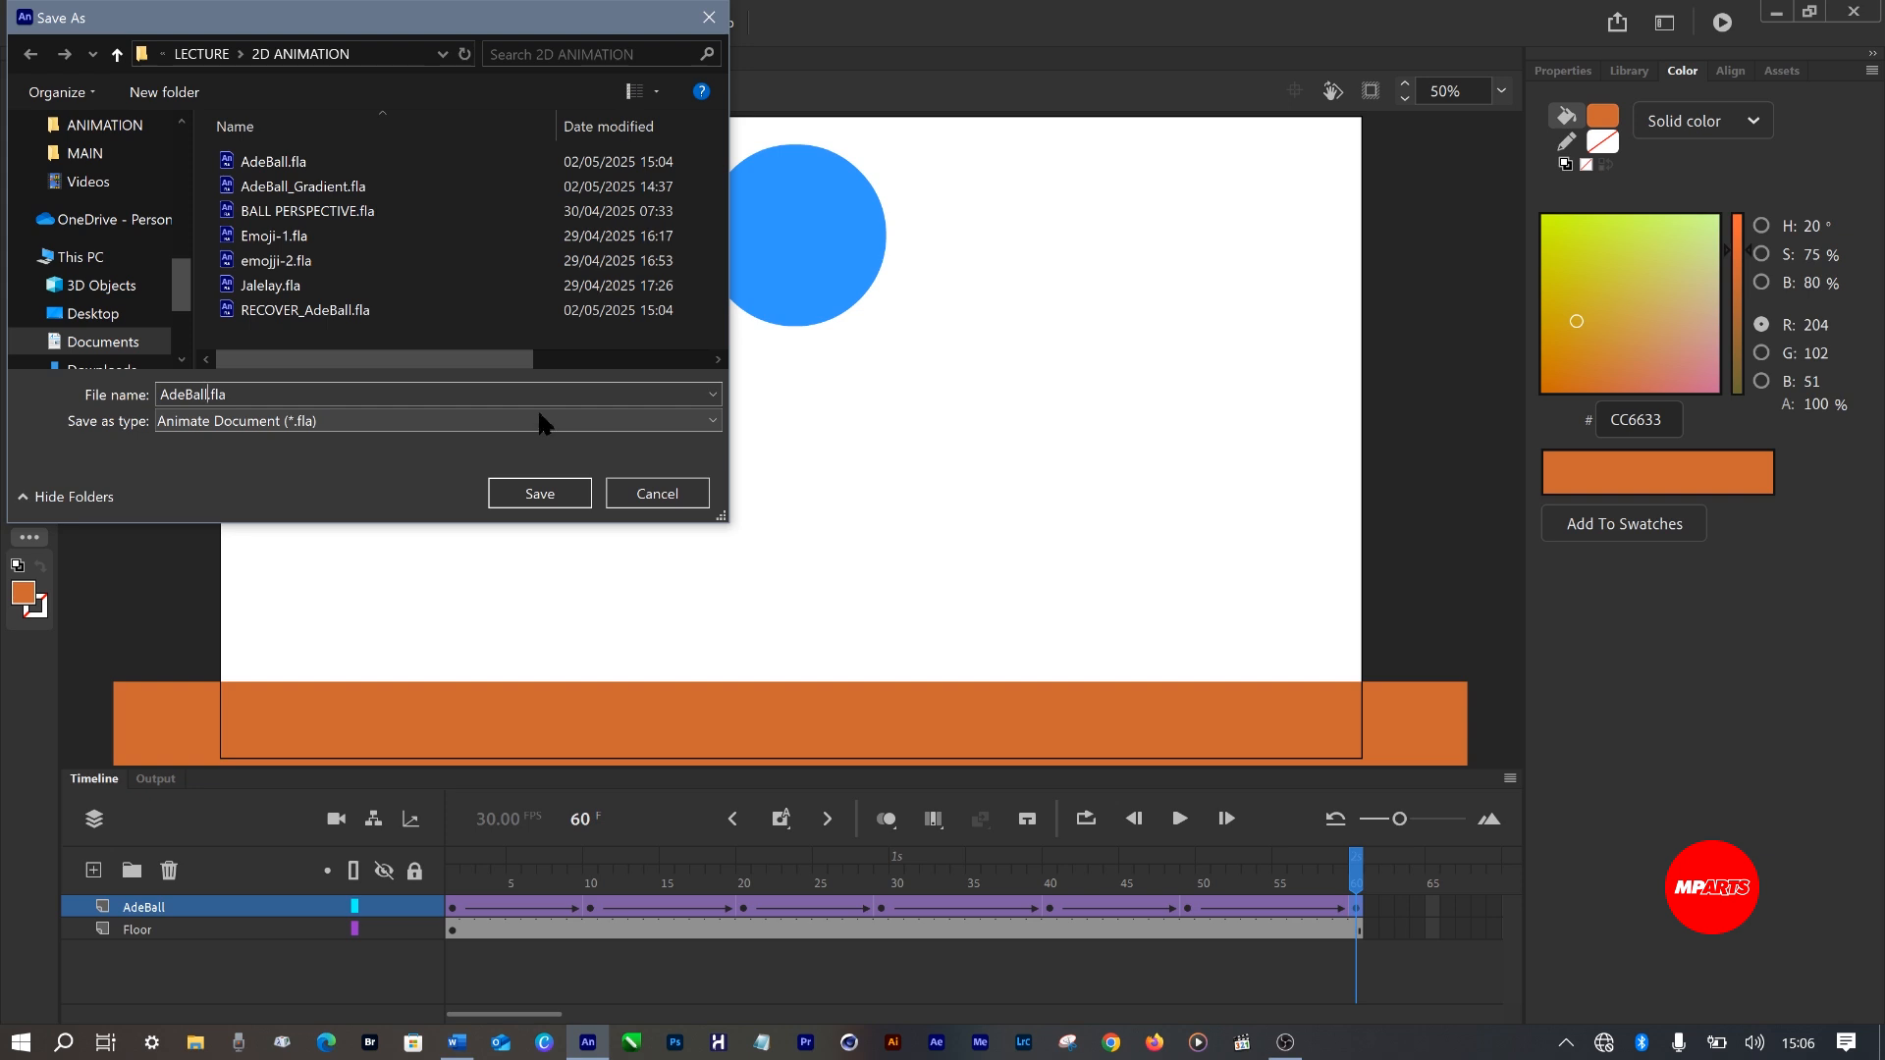
type("_Gradient")
key("Return")
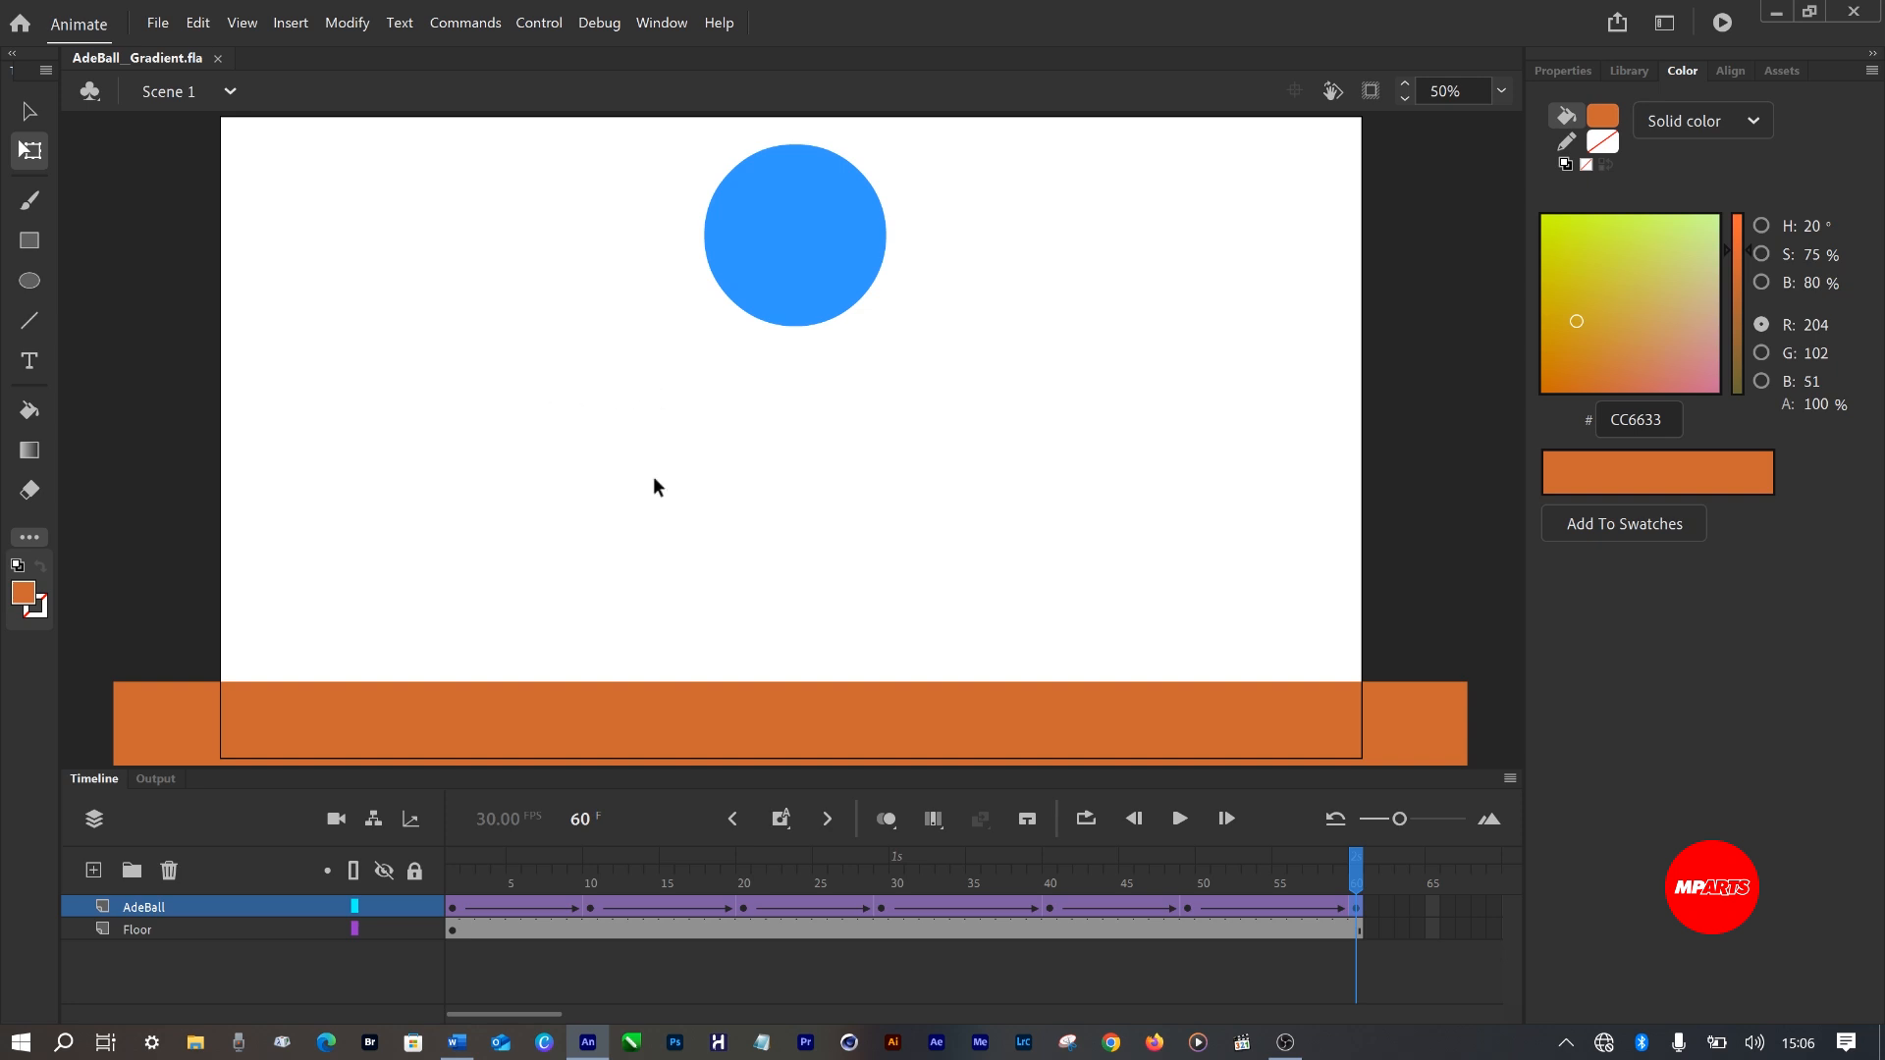
Go to frame 1 and open the AdeBall symbol for editing in place.
left_click(746, 292)
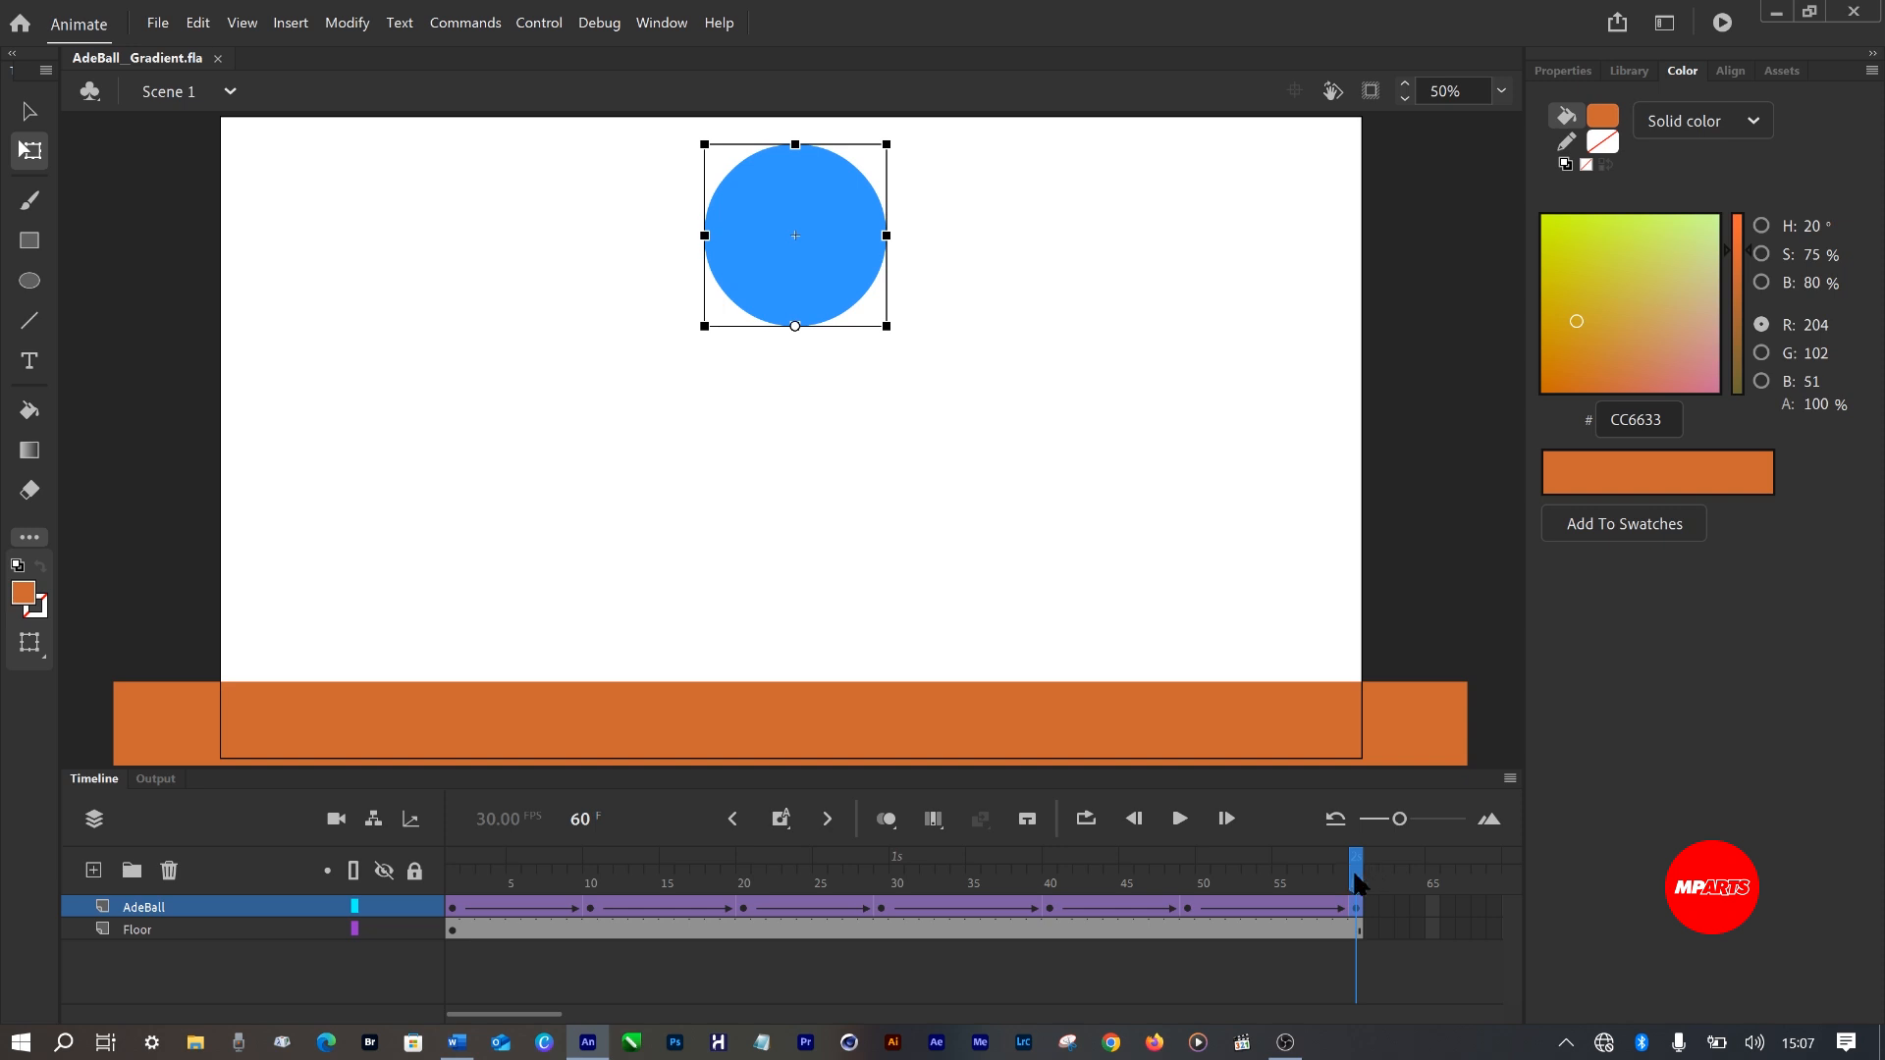
left_click_drag(1356, 881, 461, 908)
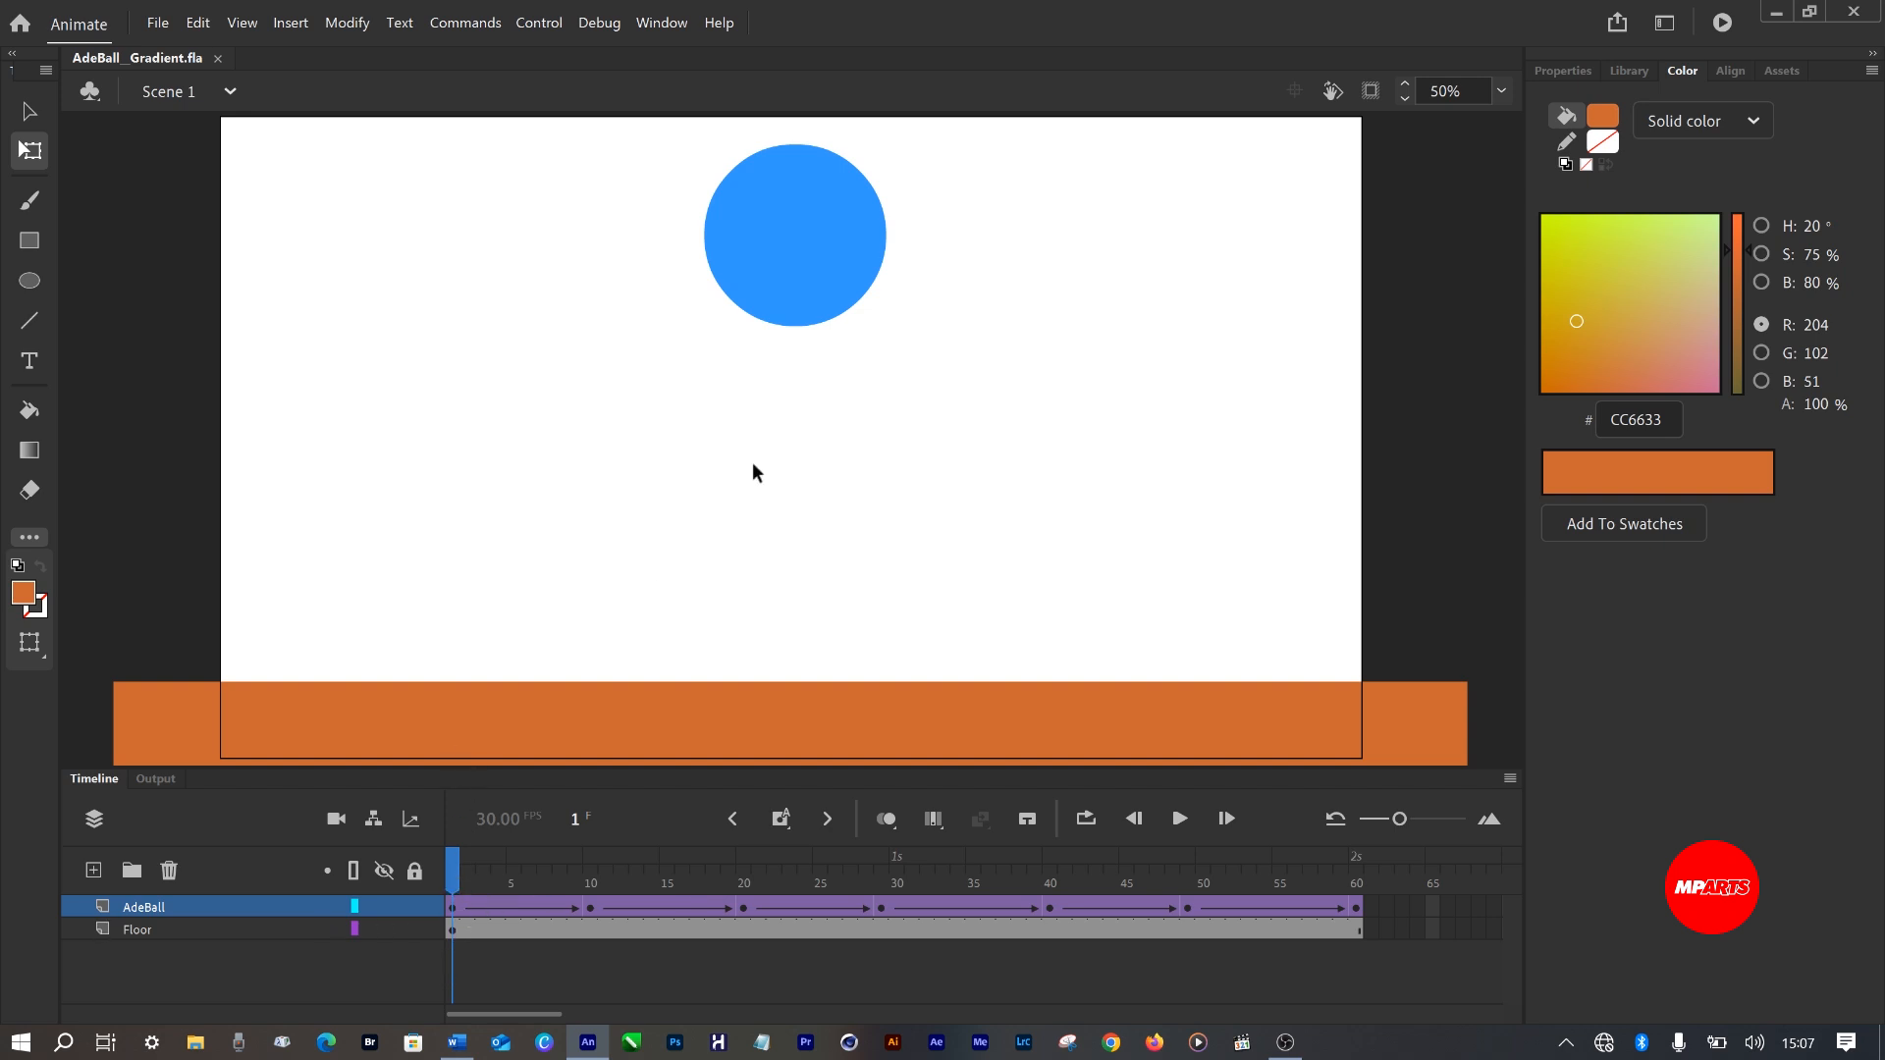
left_click(810, 262)
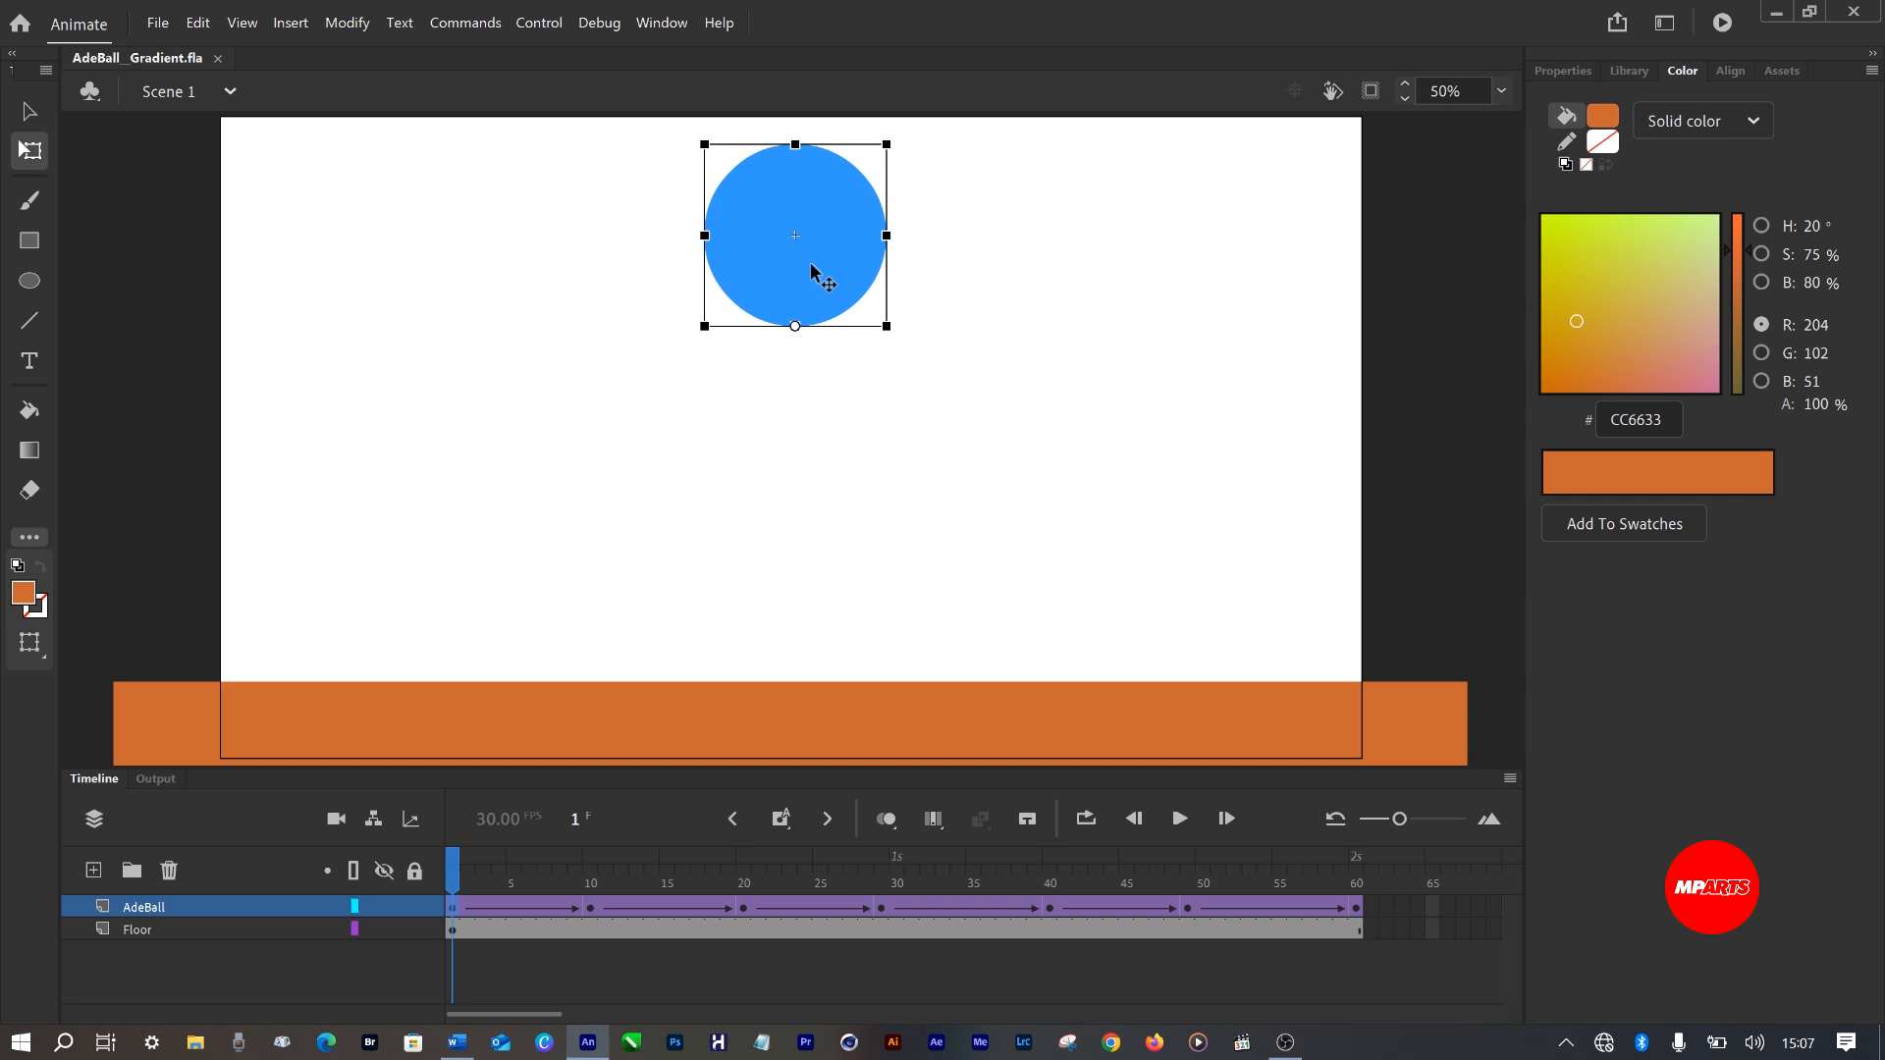
double_click(811, 264)
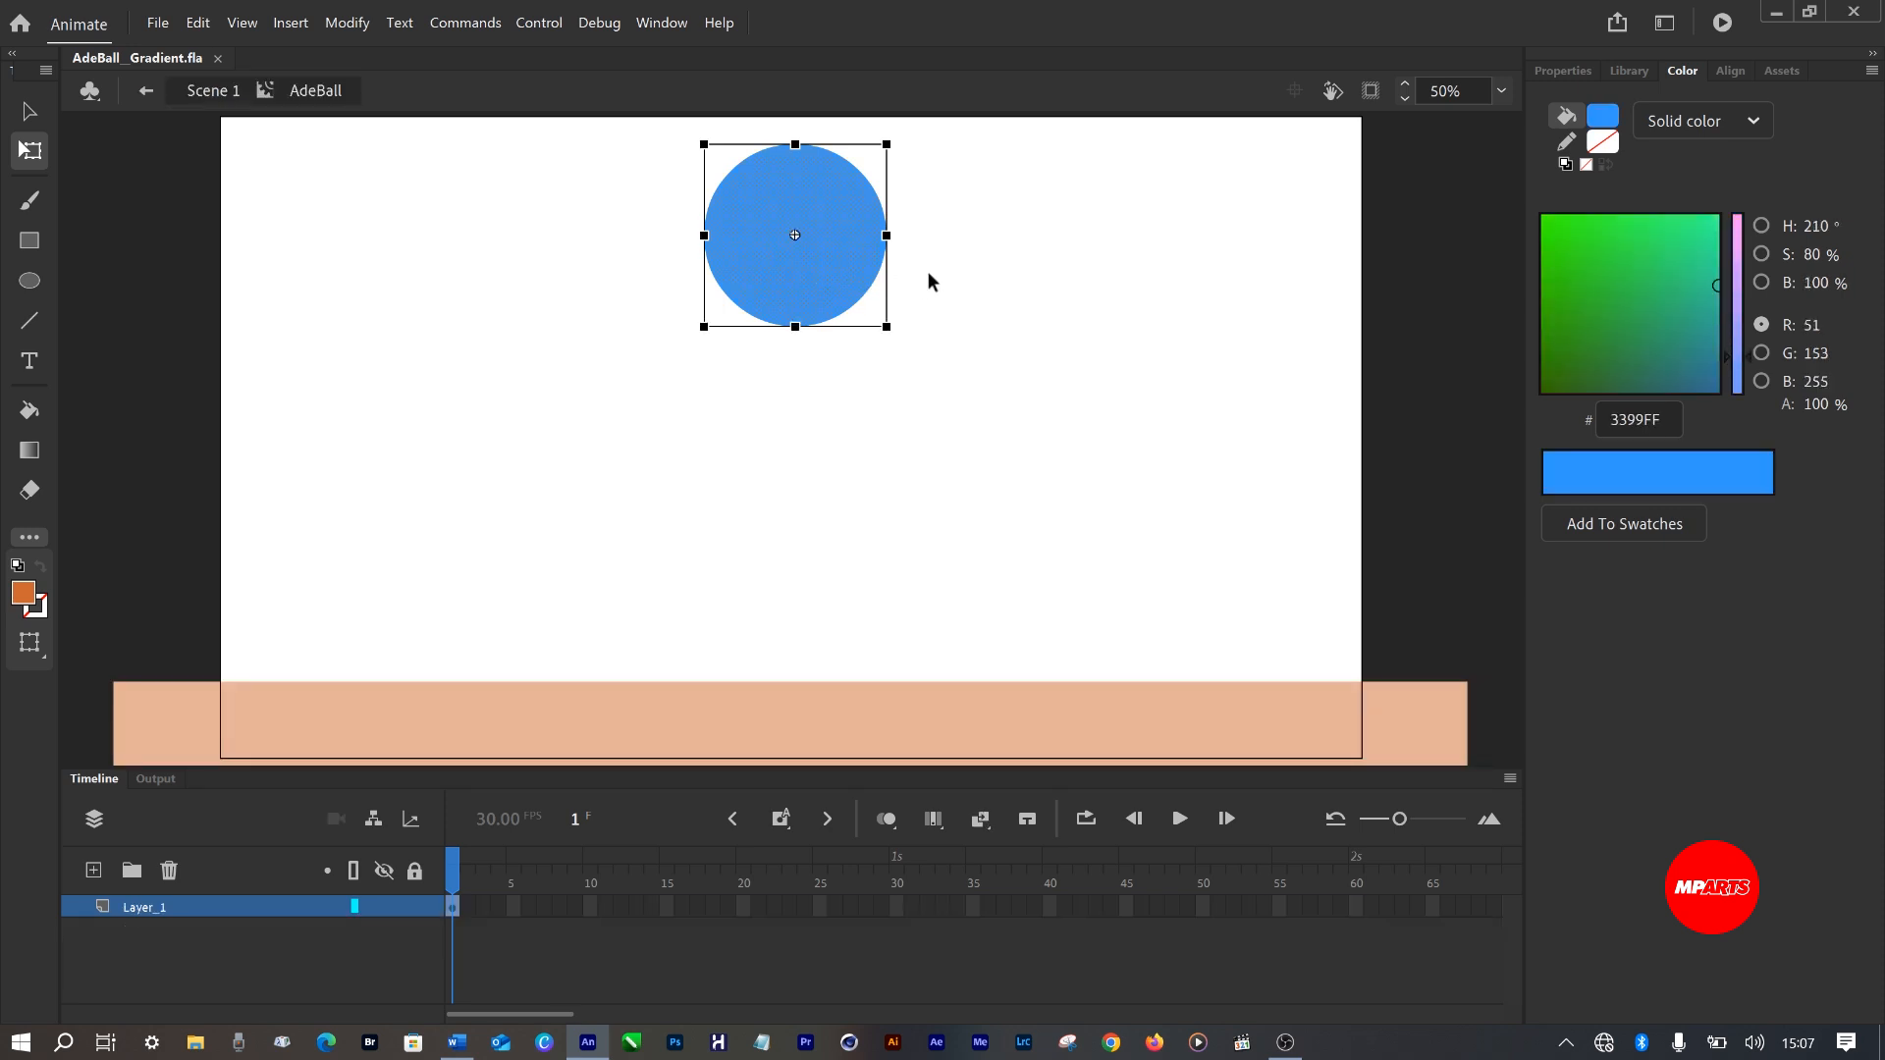
left_click(951, 304)
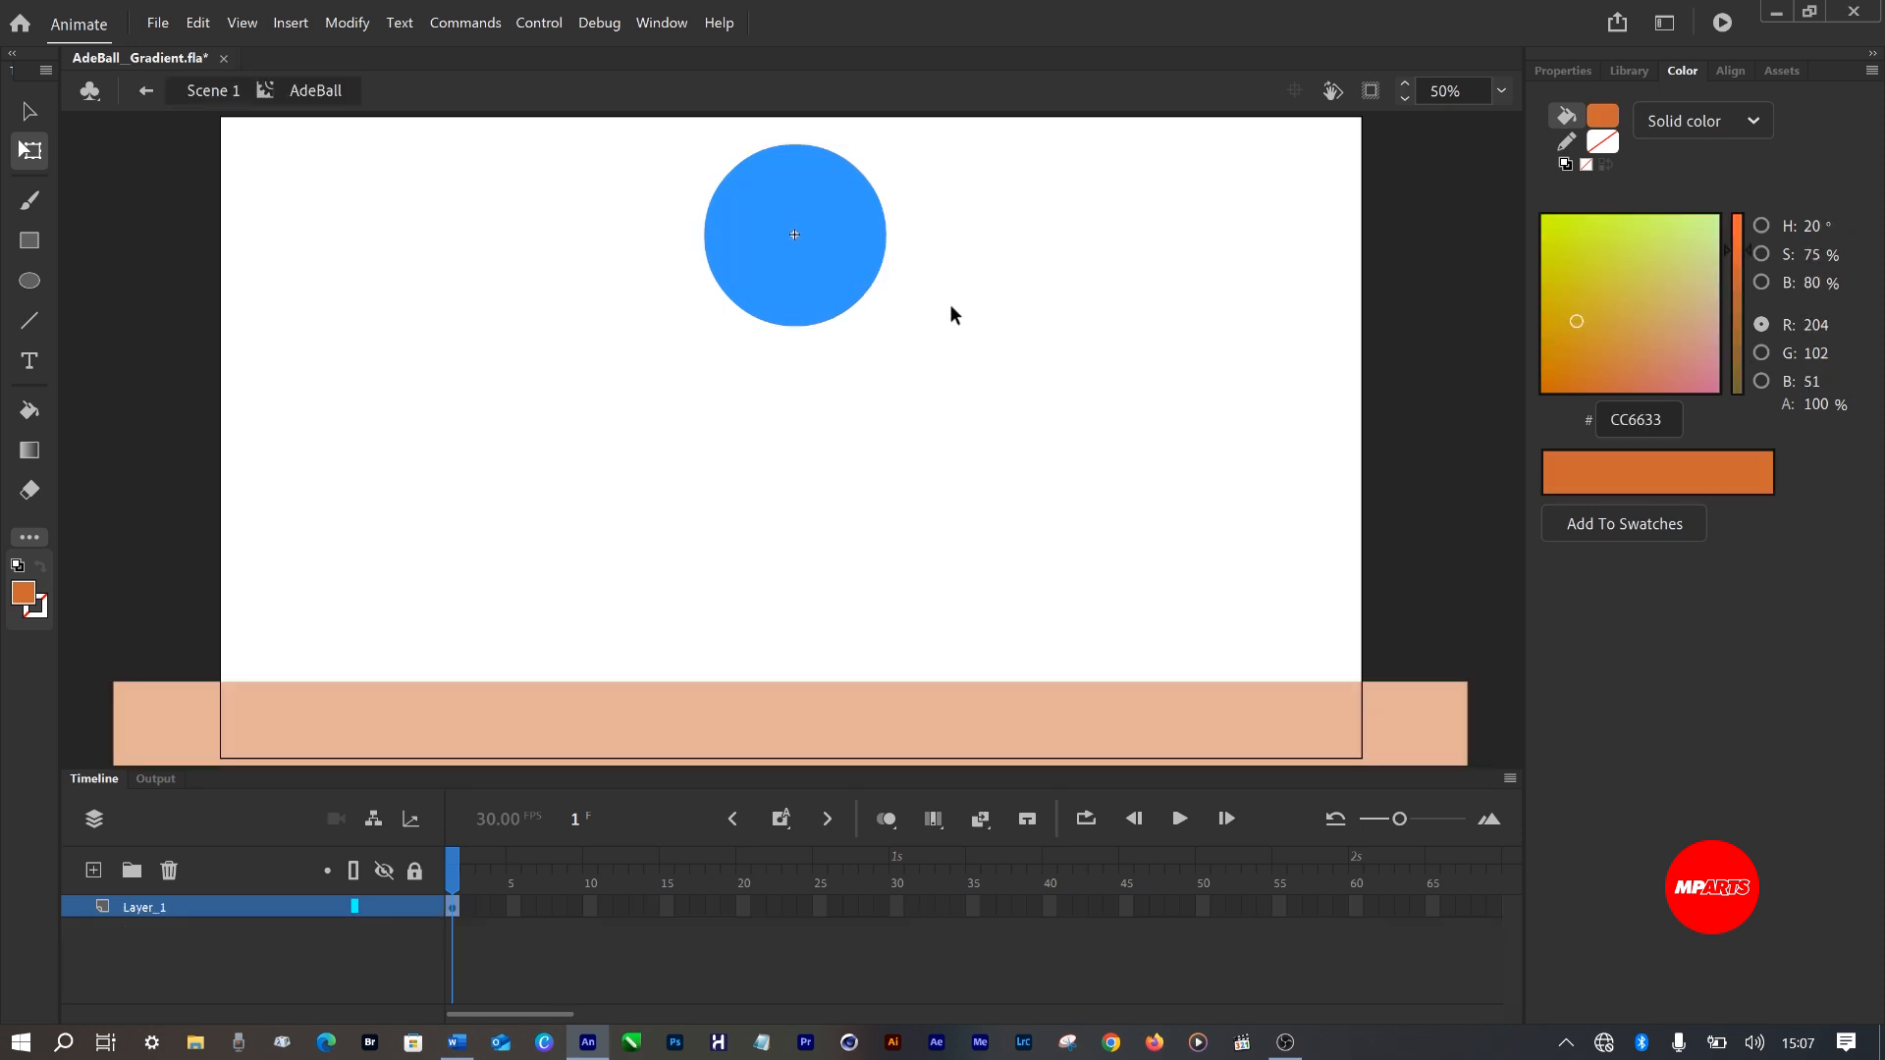
right_click(825, 312)
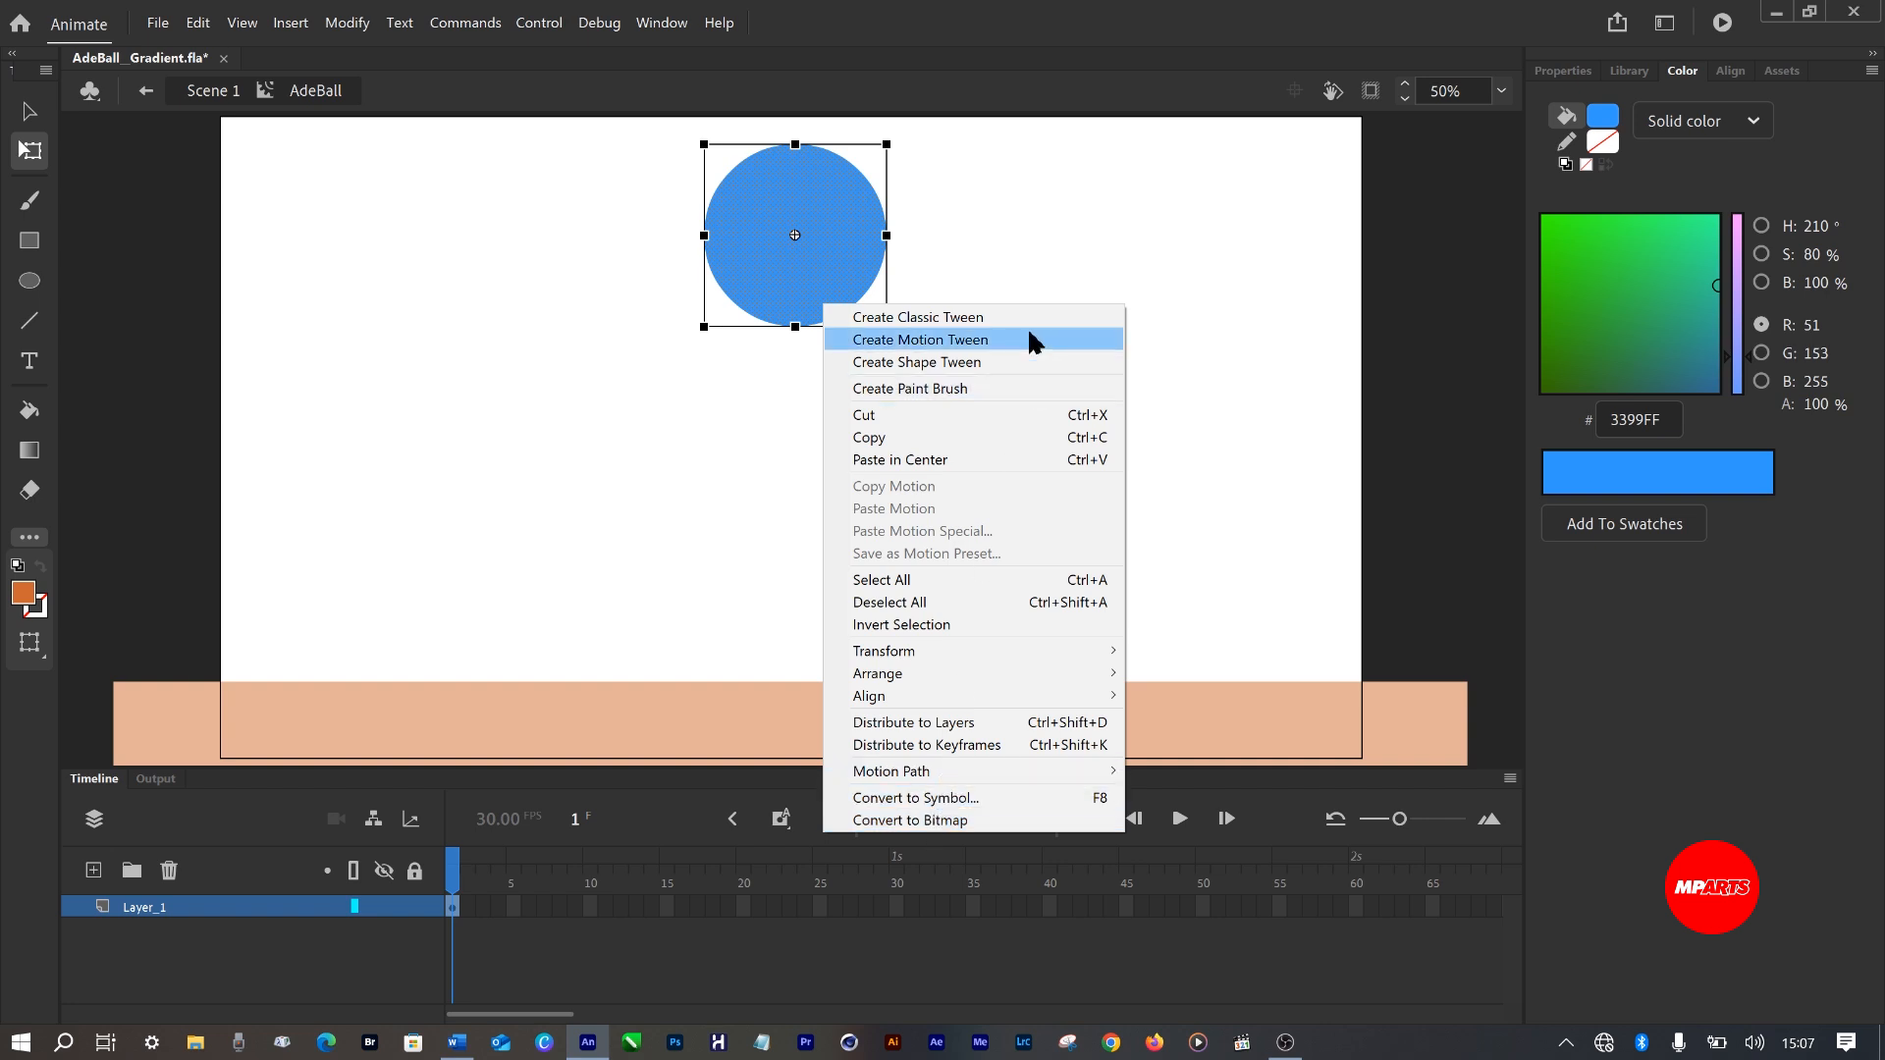
left_click(1056, 199)
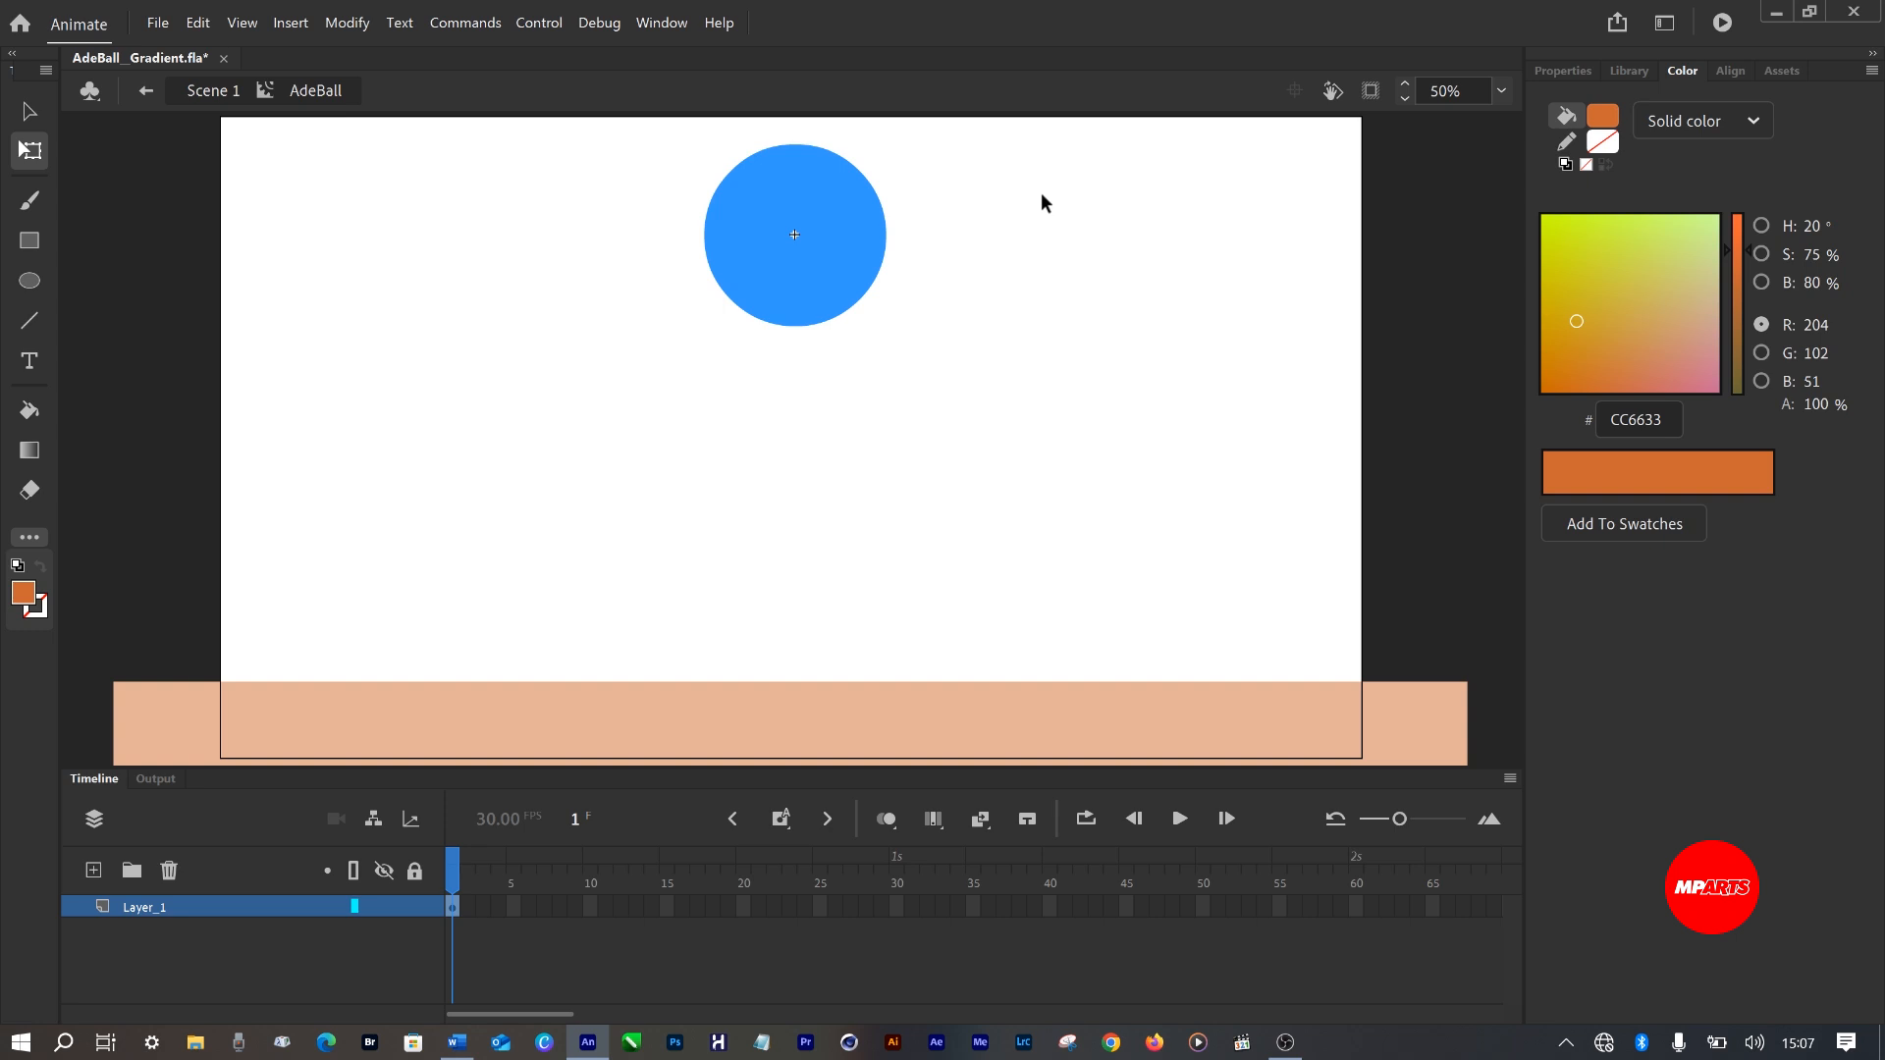
Select the ball shape inside the symbol and change its fill type to Radial gradient.
left_click(839, 285)
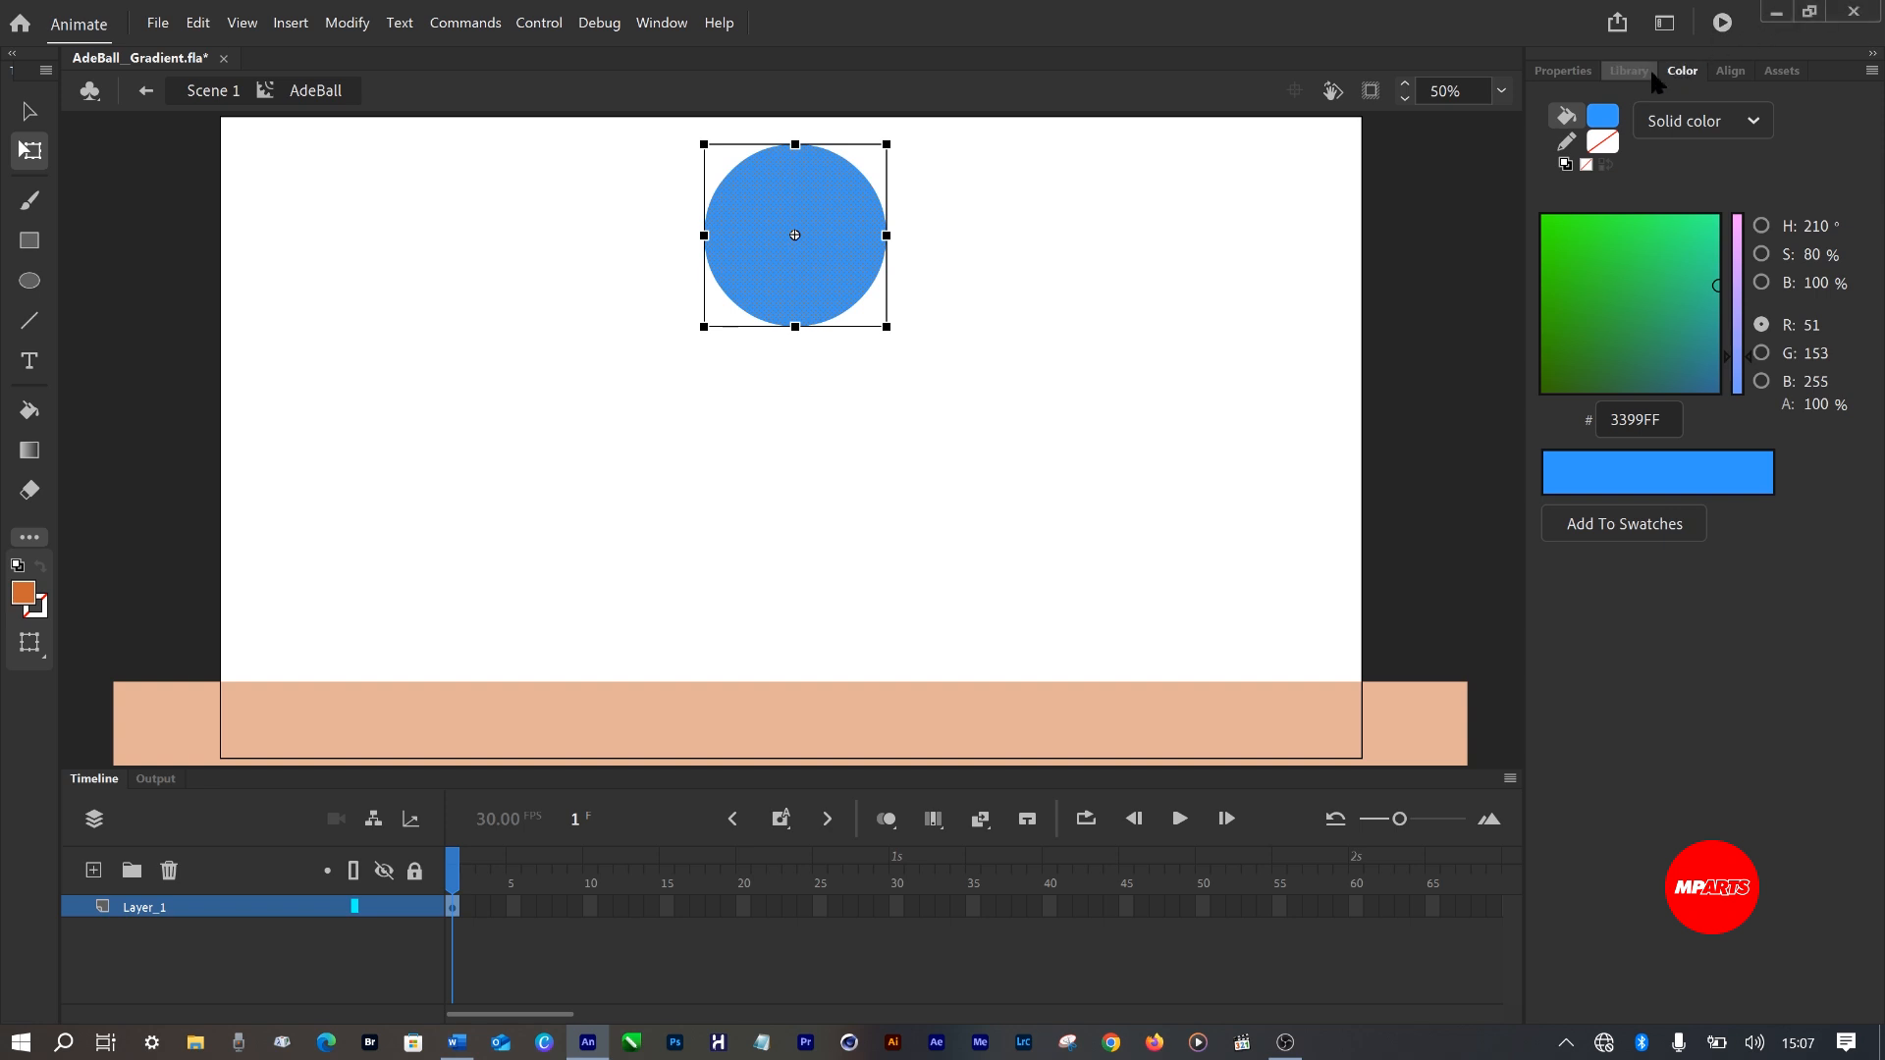
left_click(1577, 79)
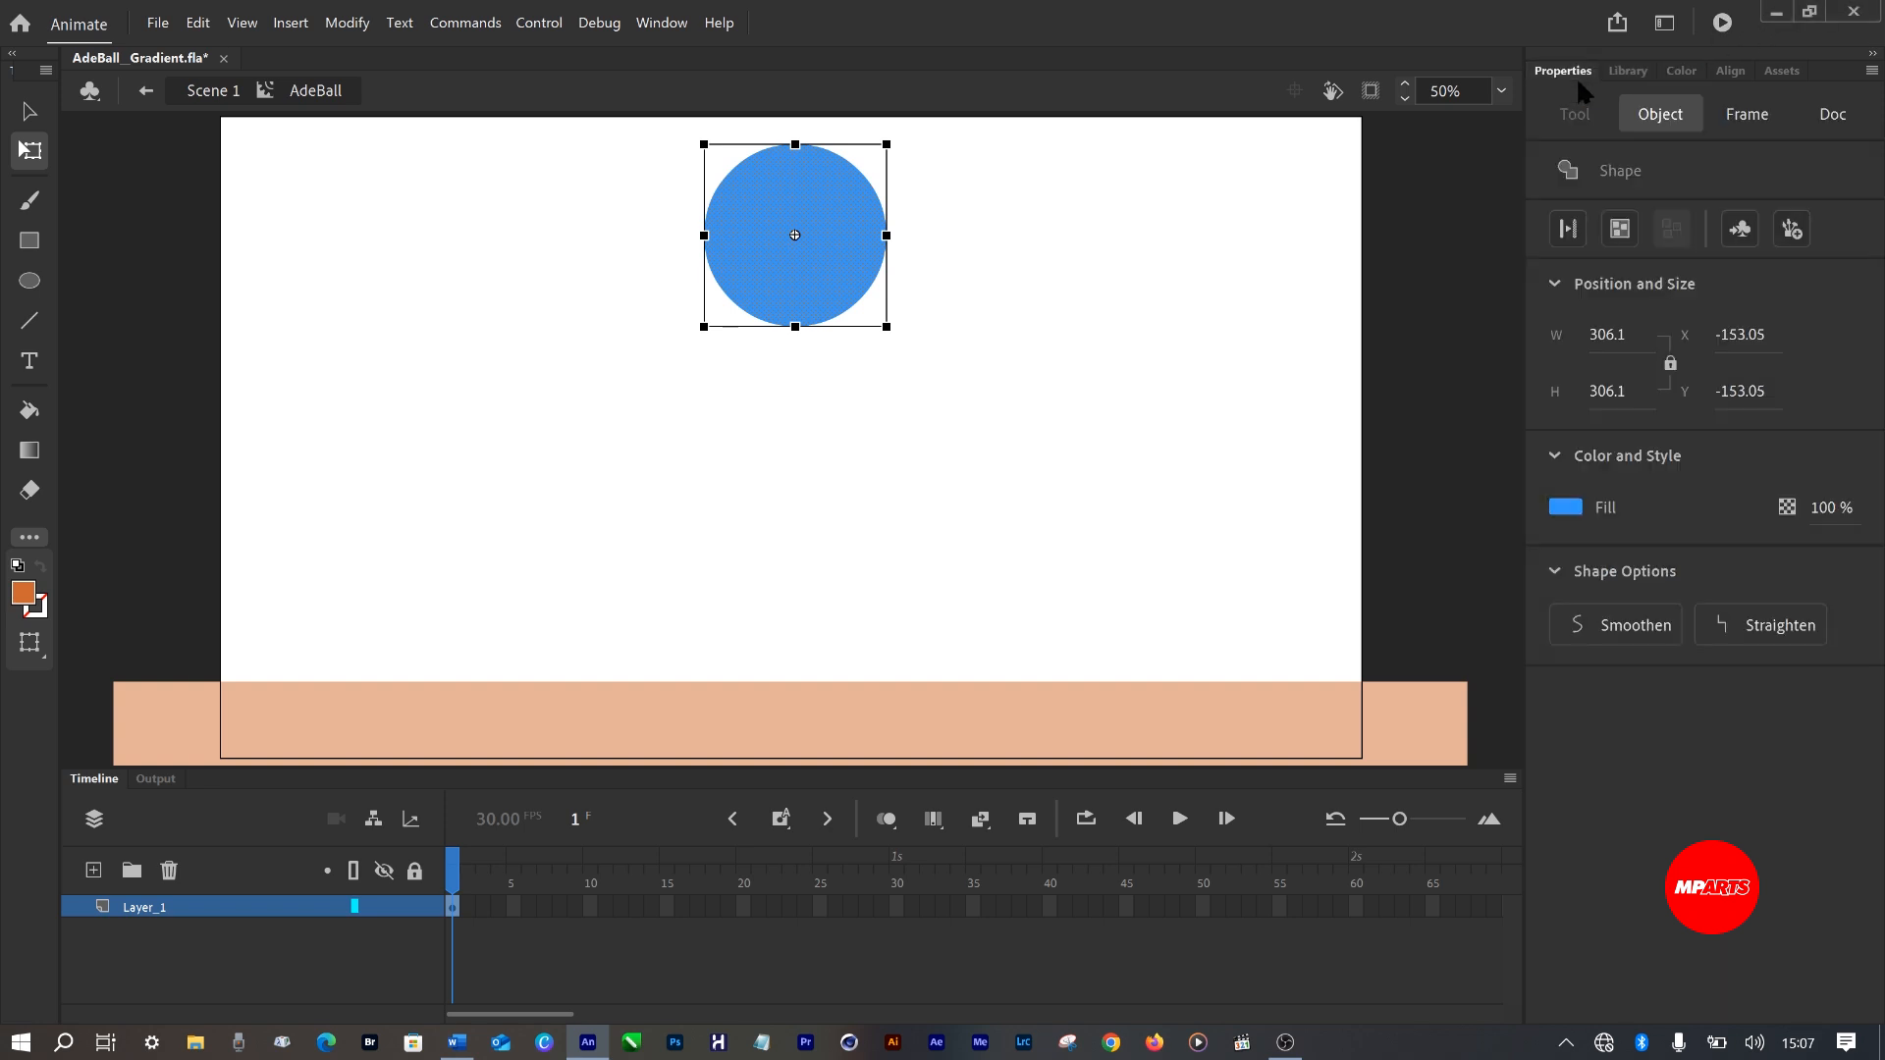
left_click(1676, 76)
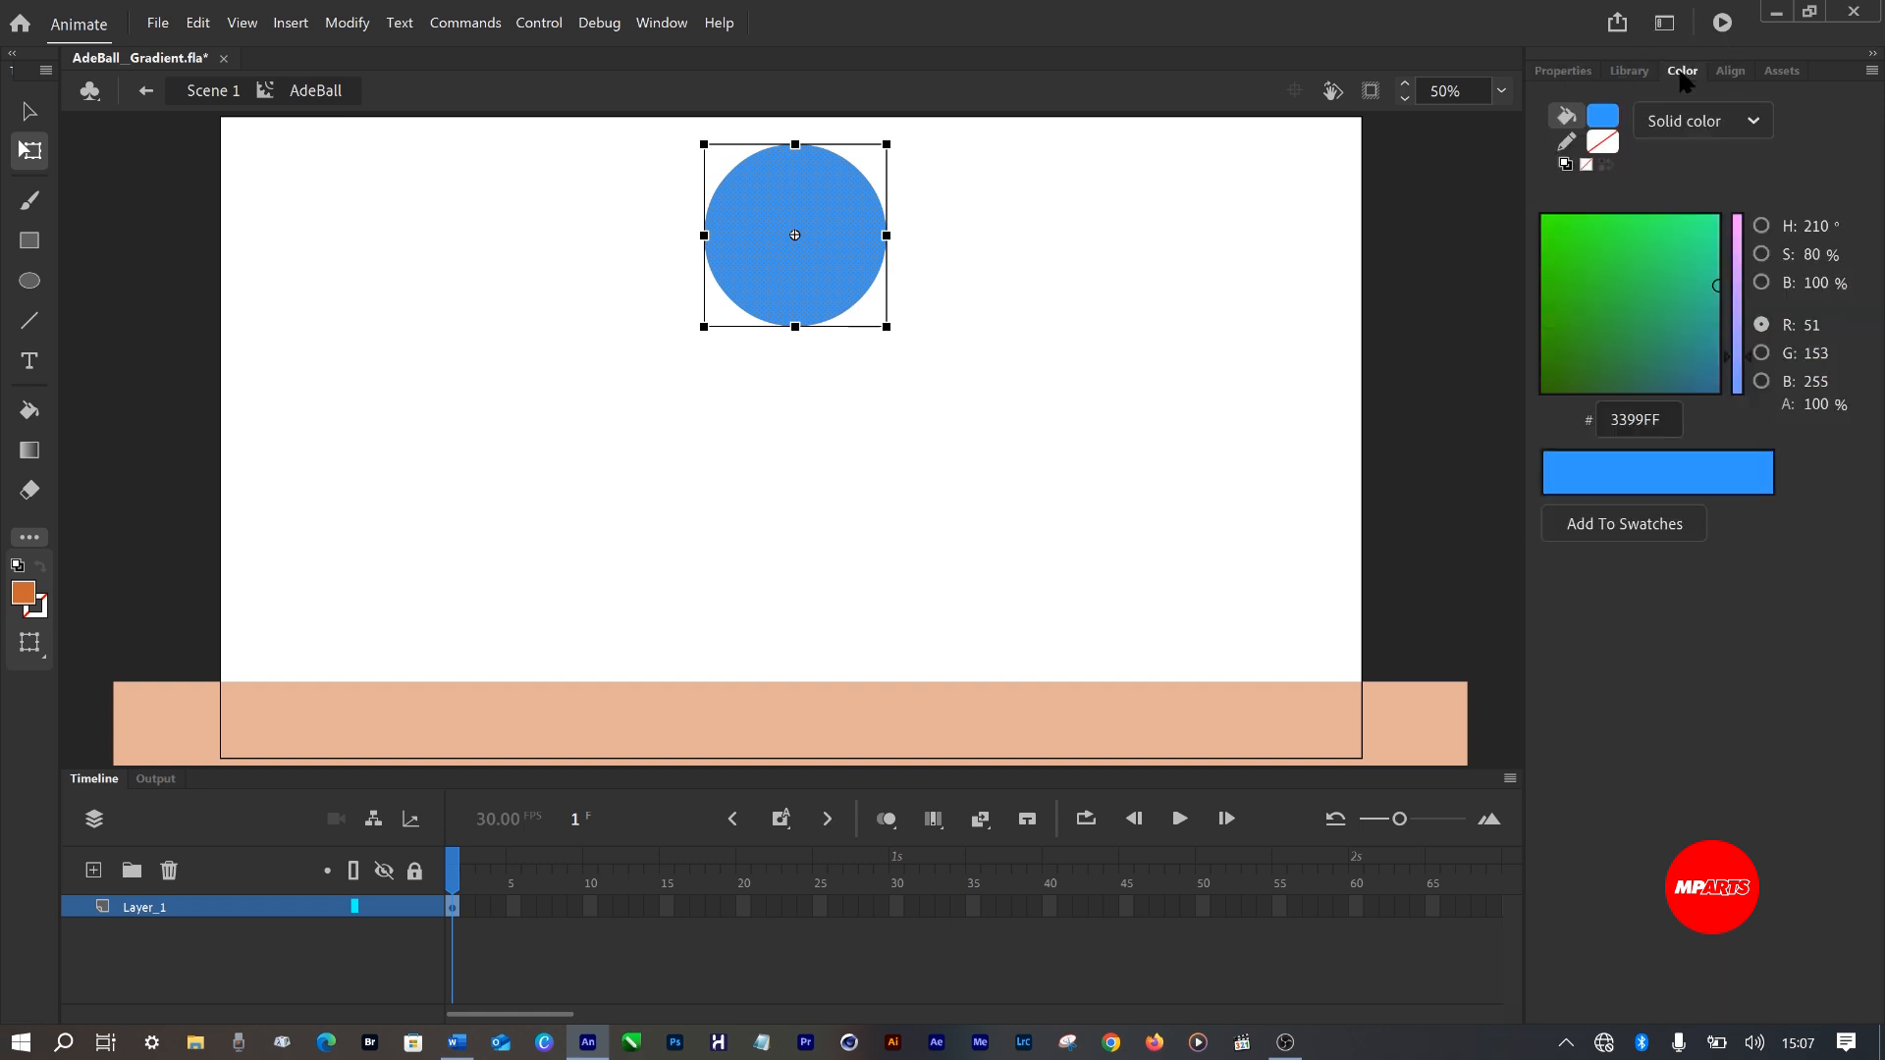
left_click(1687, 129)
left_click(1706, 136)
left_click(1735, 119)
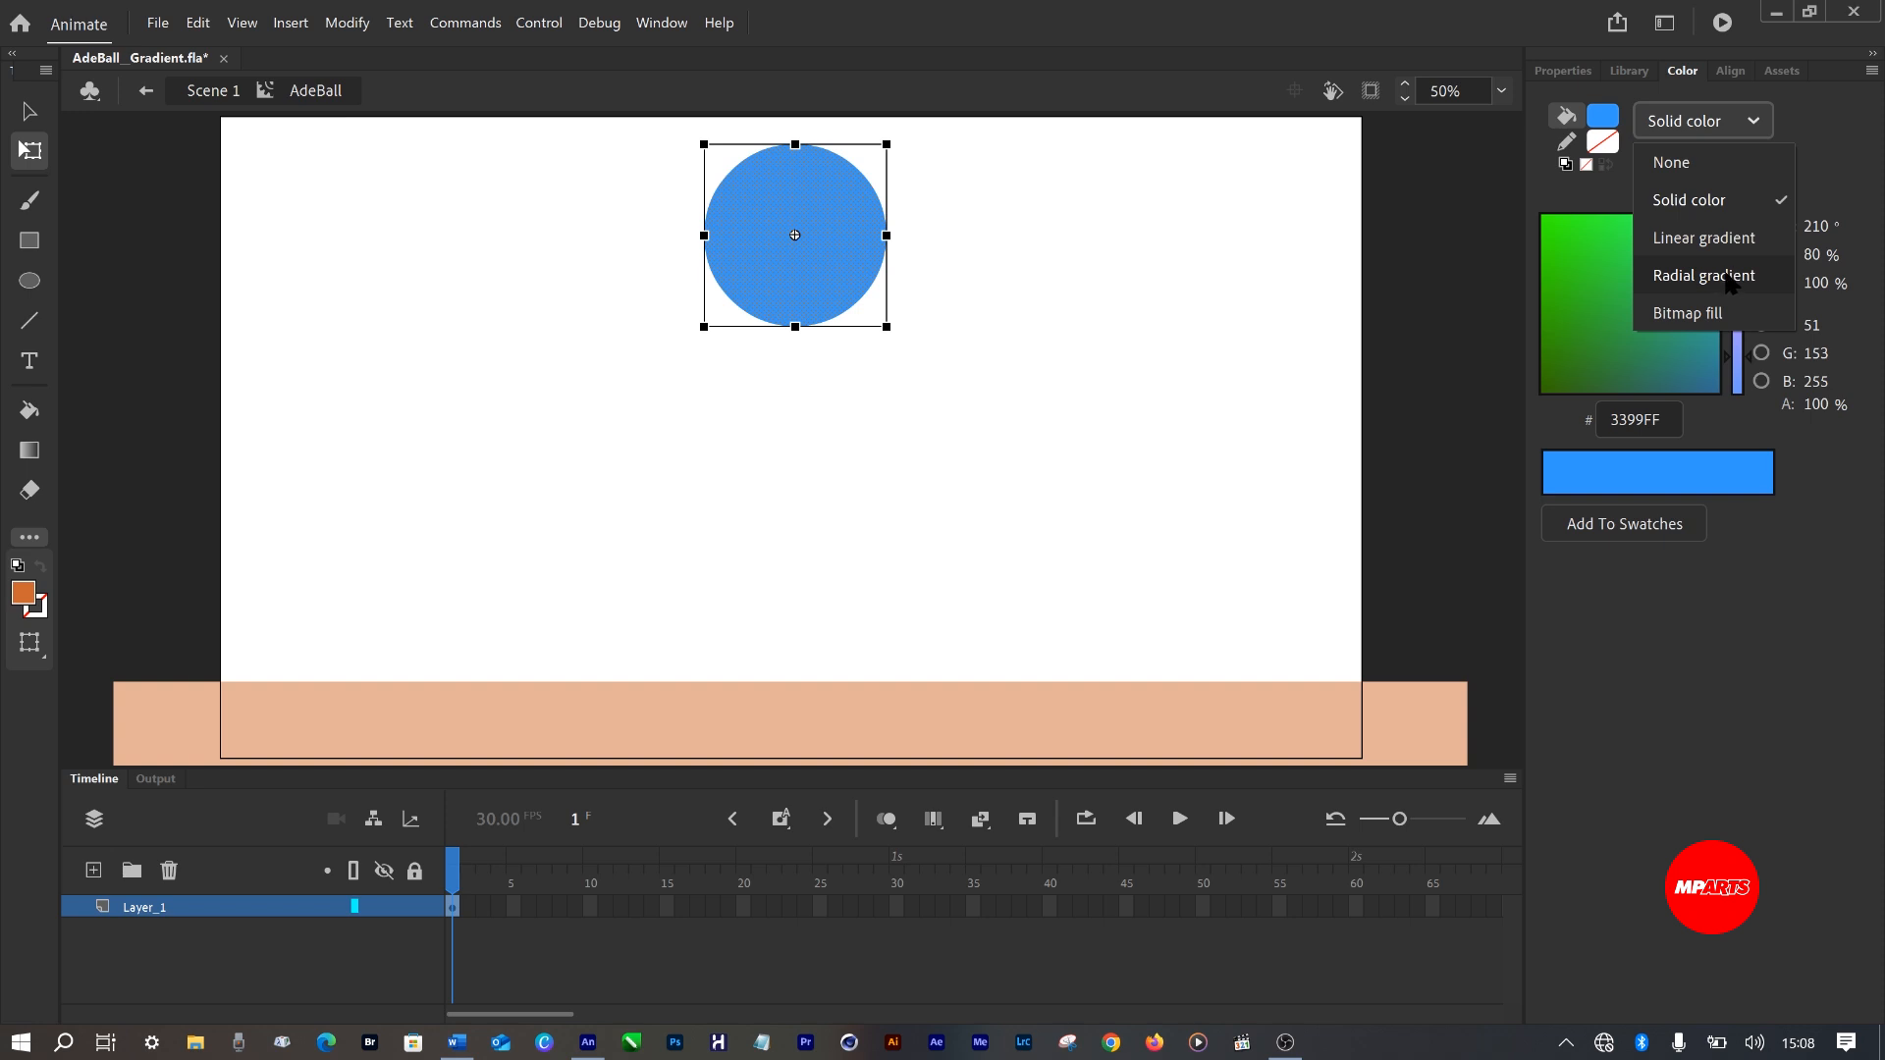
left_click(1730, 283)
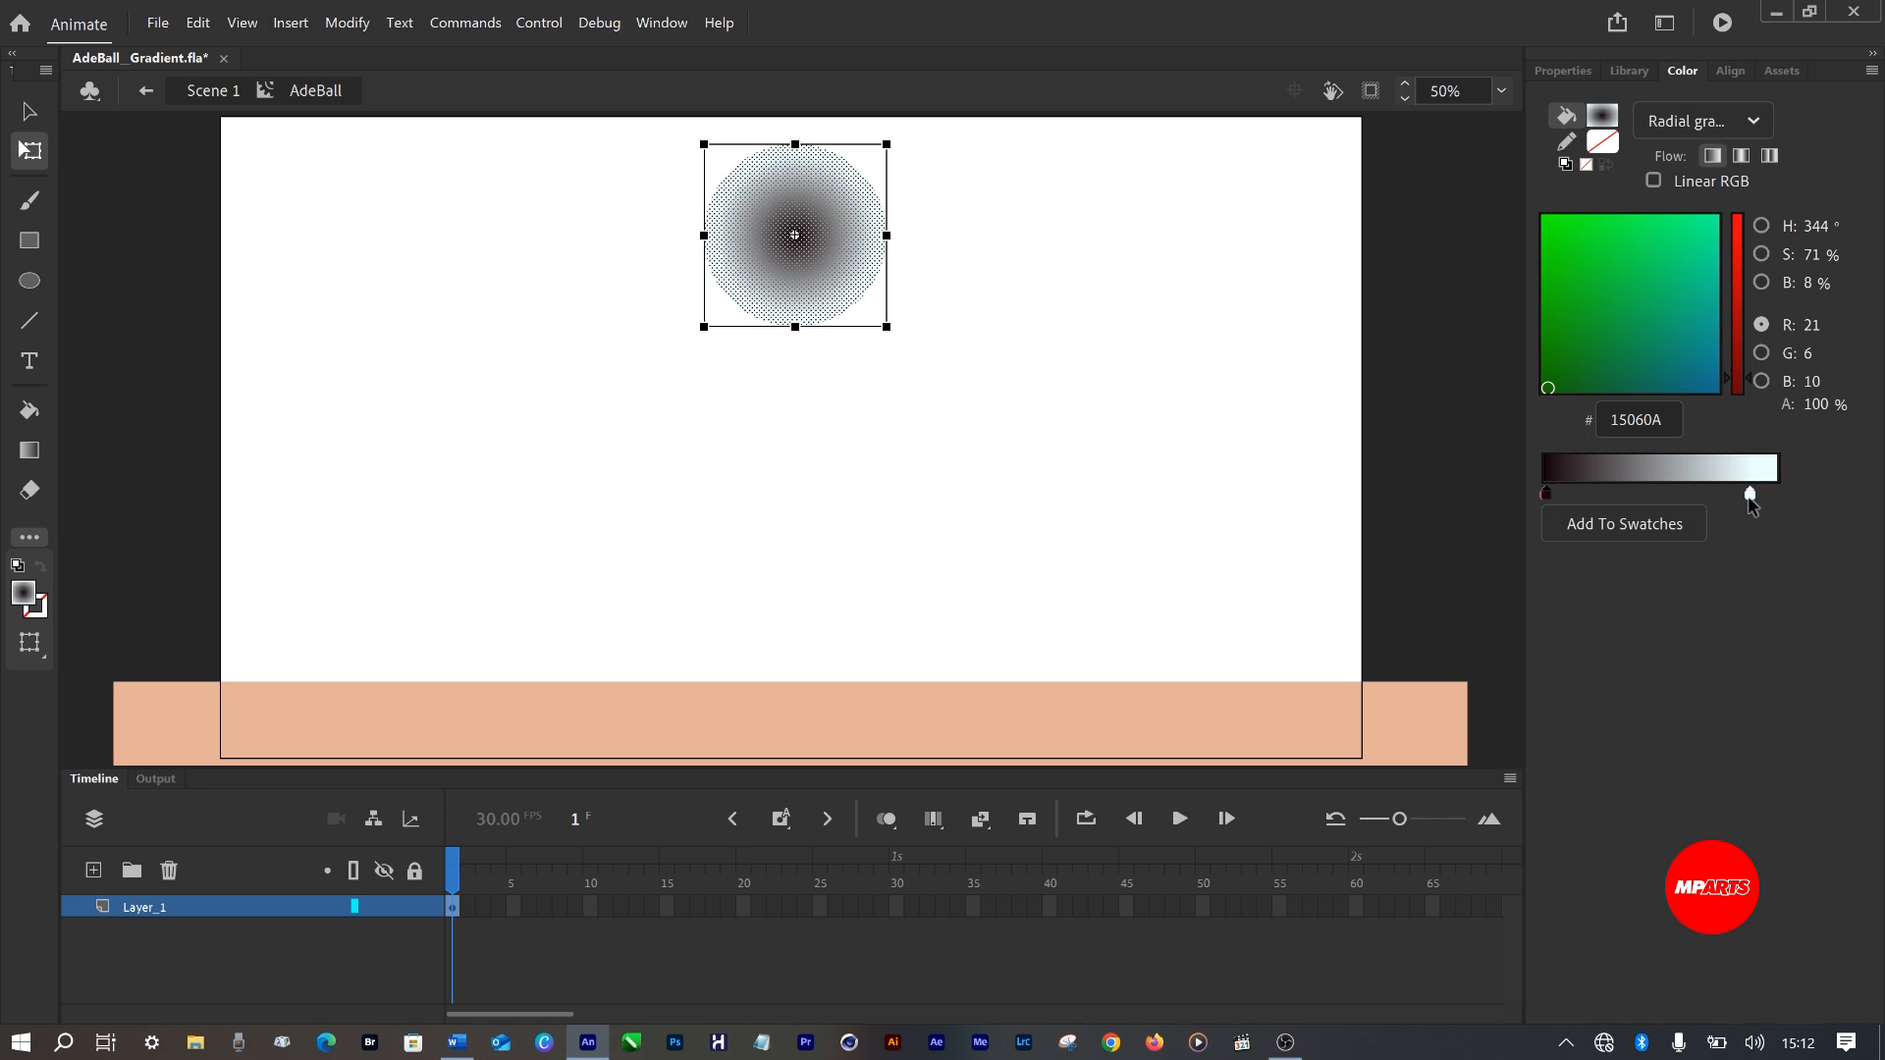
Move the radial gradient's outer color stop to the far end of the color ramp.
left_click(1749, 495)
left_click_drag(1750, 495, 1777, 498)
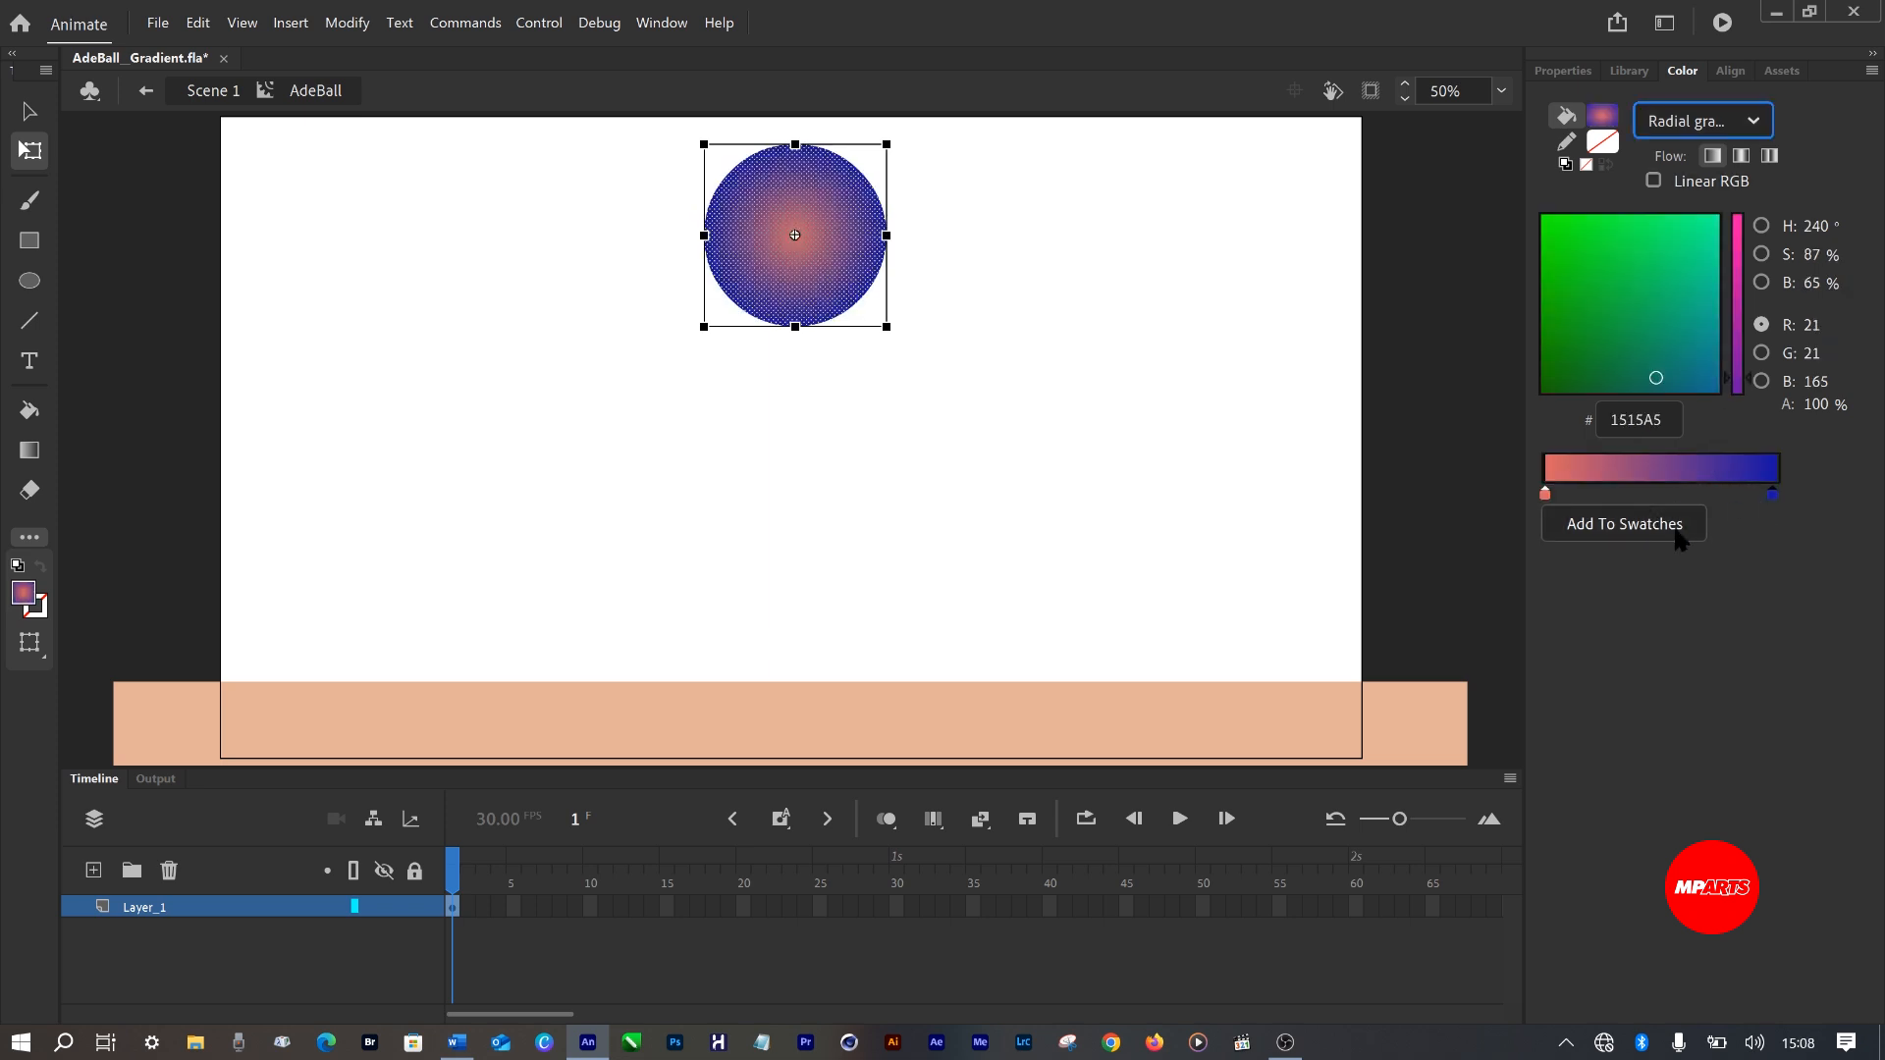
left_click(1547, 498)
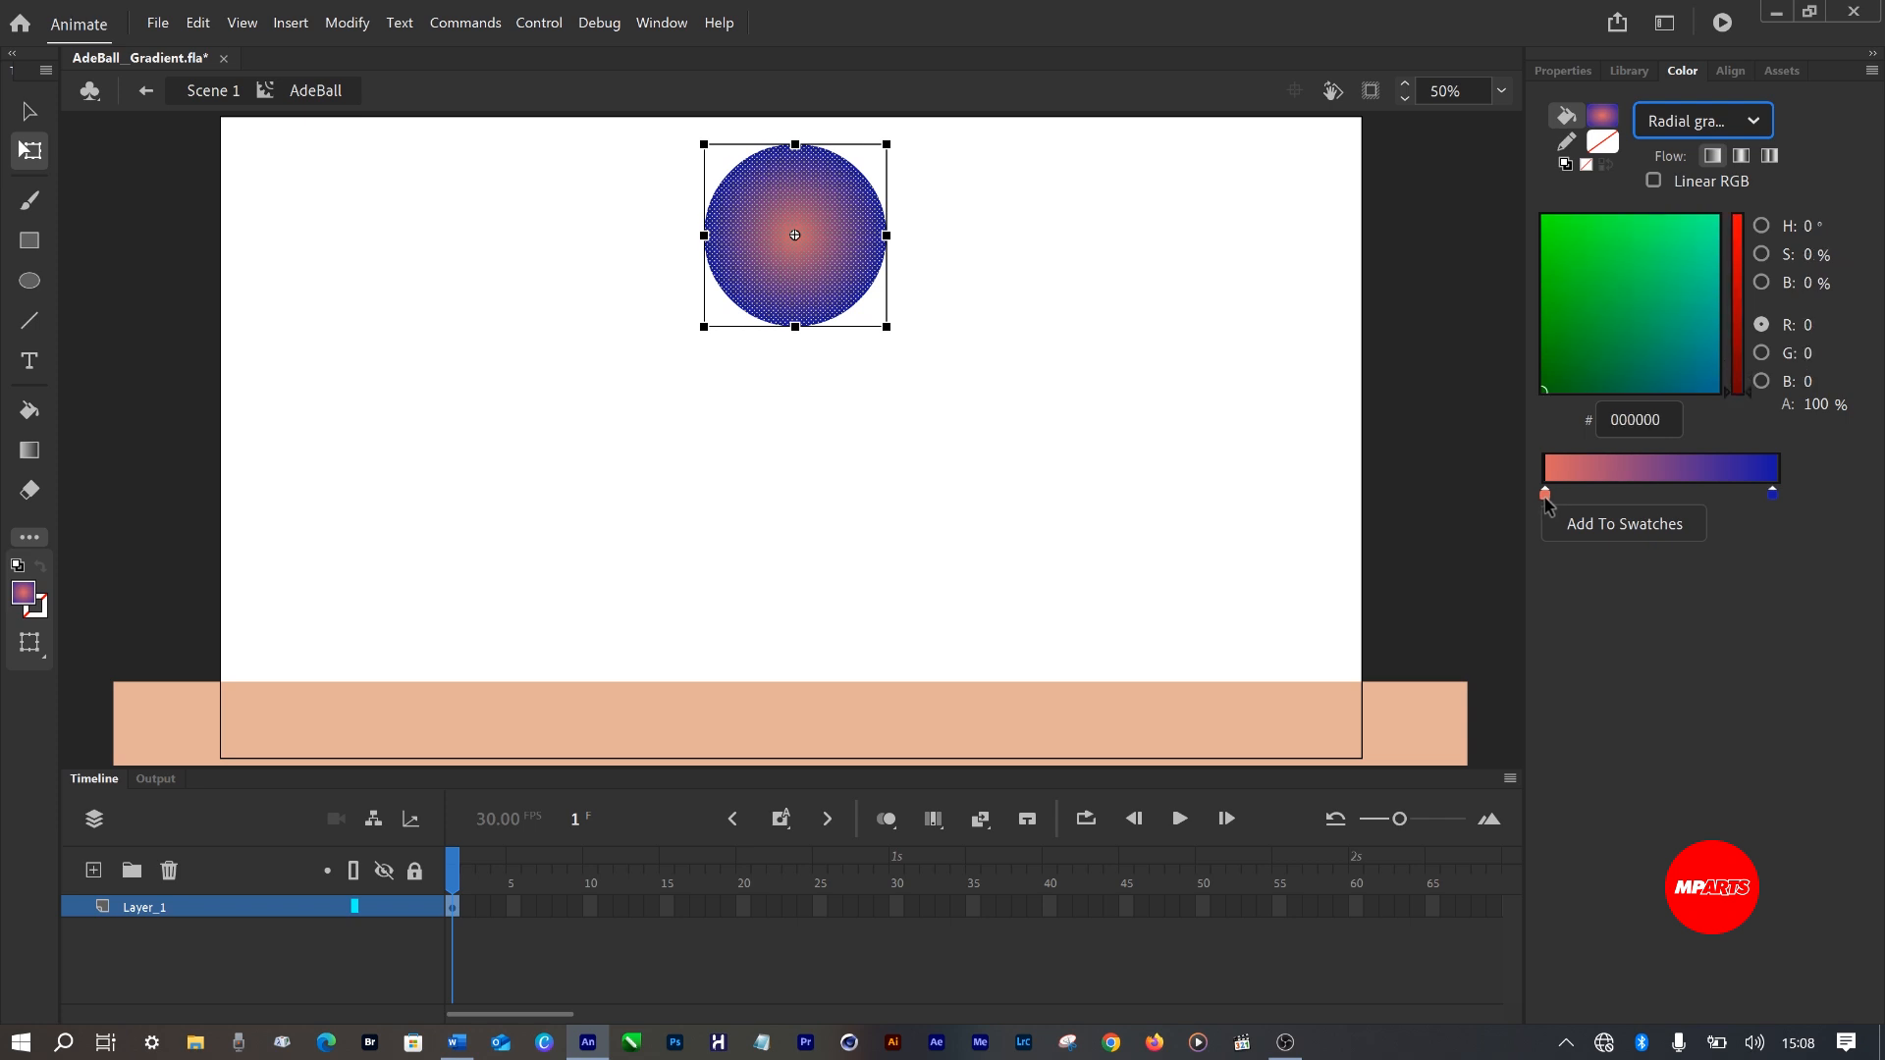
left_click(1773, 495)
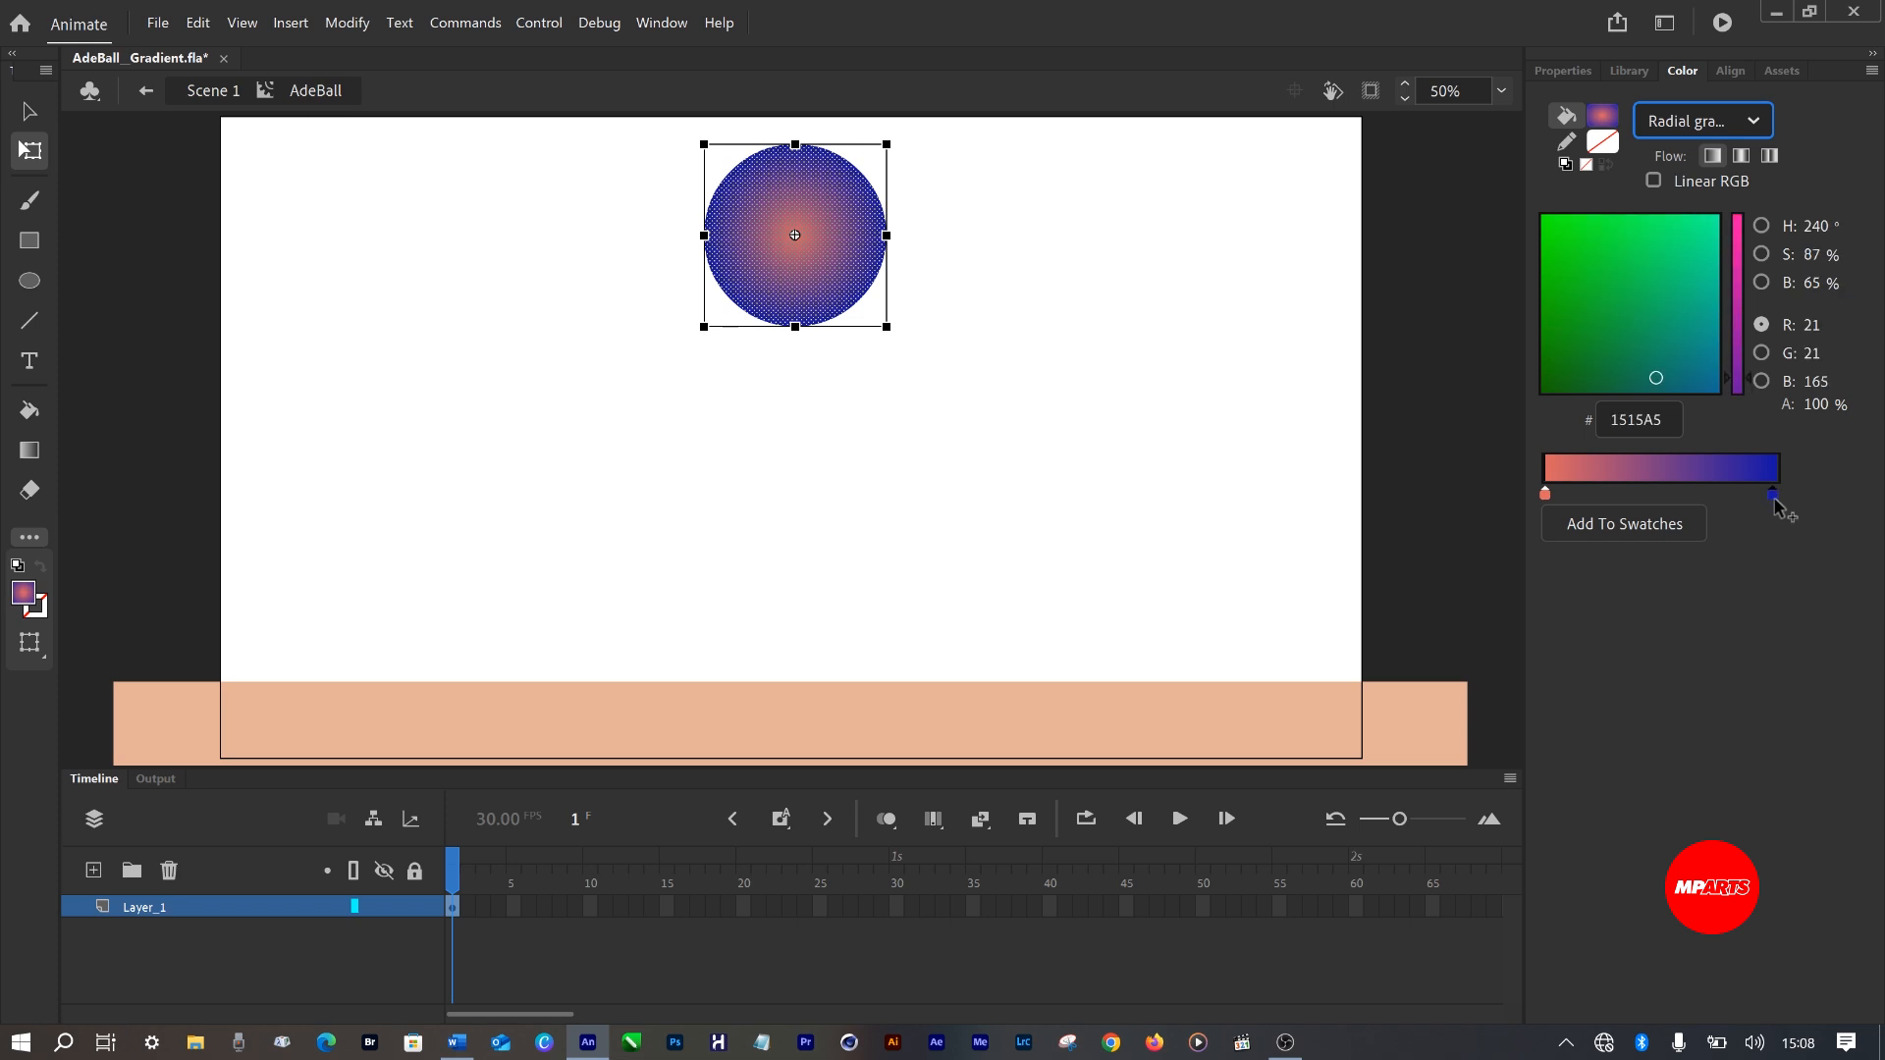
mouse_move(1772, 495)
left_mouse_down()
mouse_move(1710, 496)
mouse_move(1772, 495)
left_mouse_up()
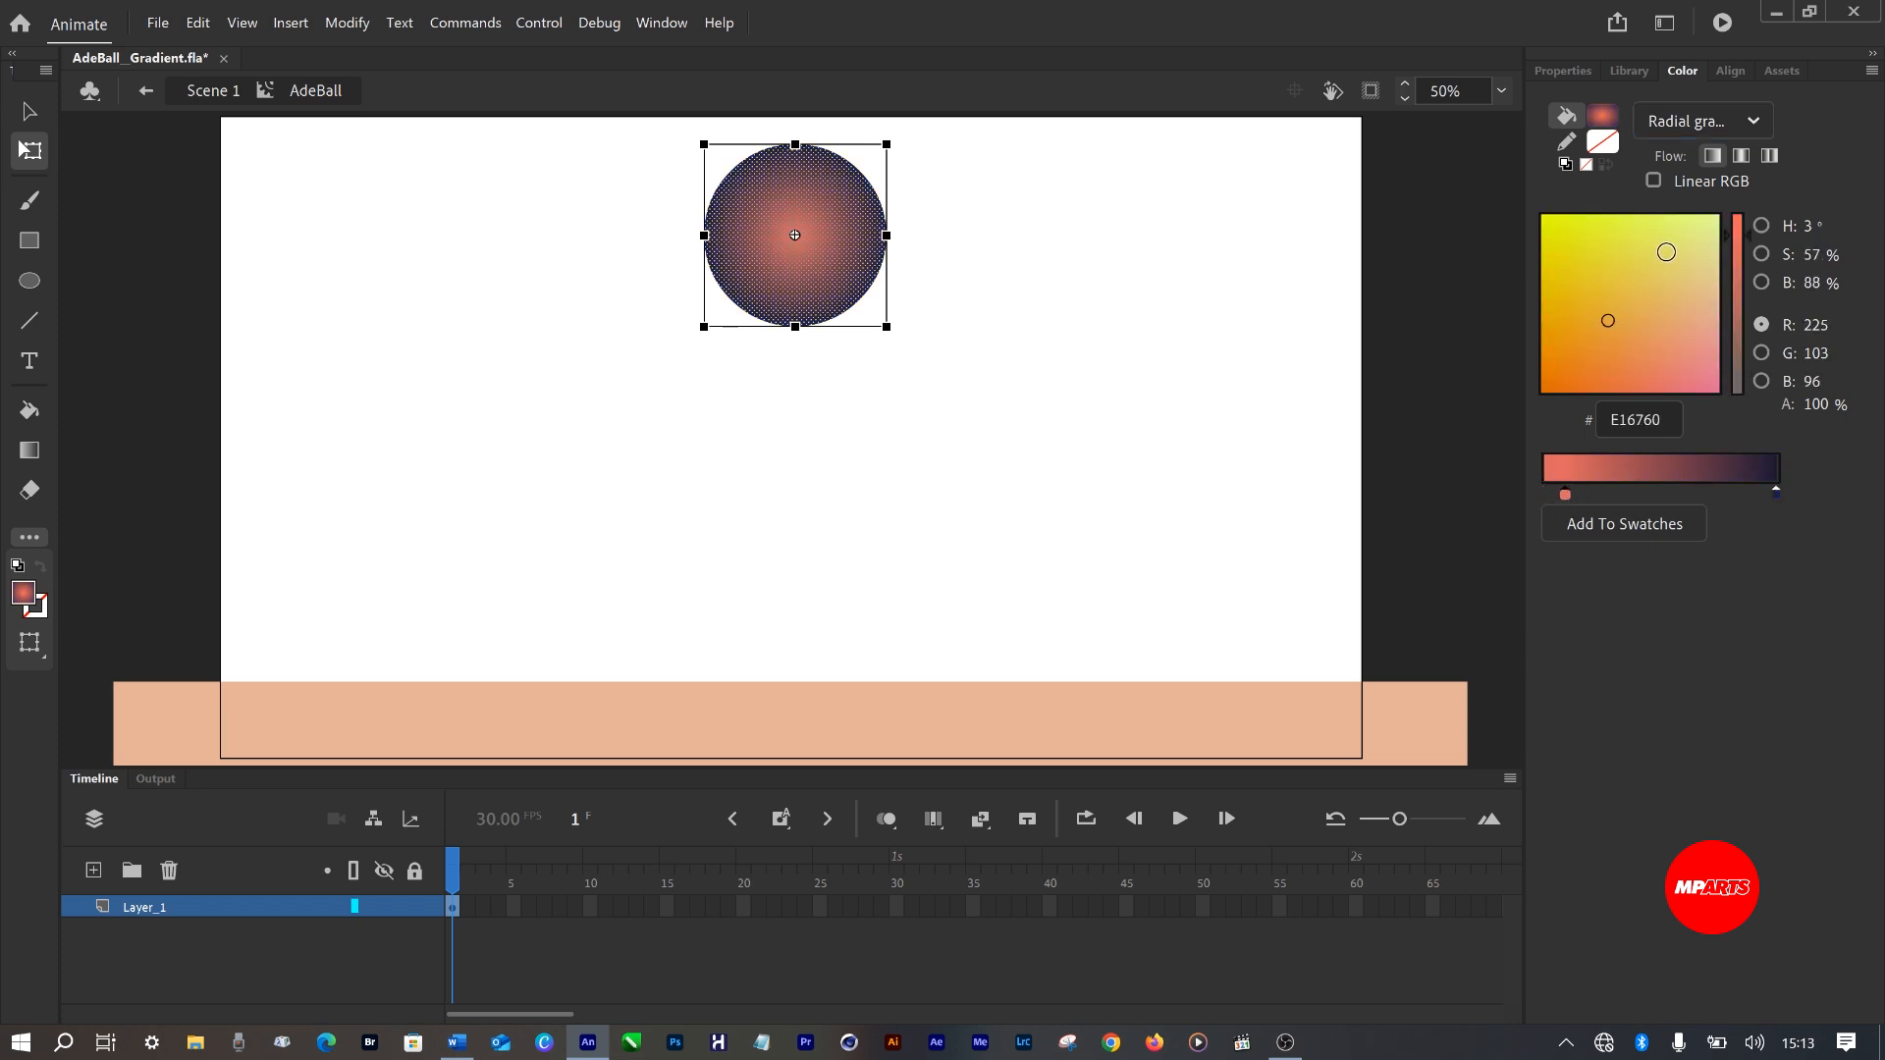
Set the gradient's inner color stop to light teal 88DED7, deselect the ball and save the document.
mouse_move(1666, 252)
left_mouse_down()
mouse_move(1671, 268)
mouse_move(1683, 240)
left_mouse_up()
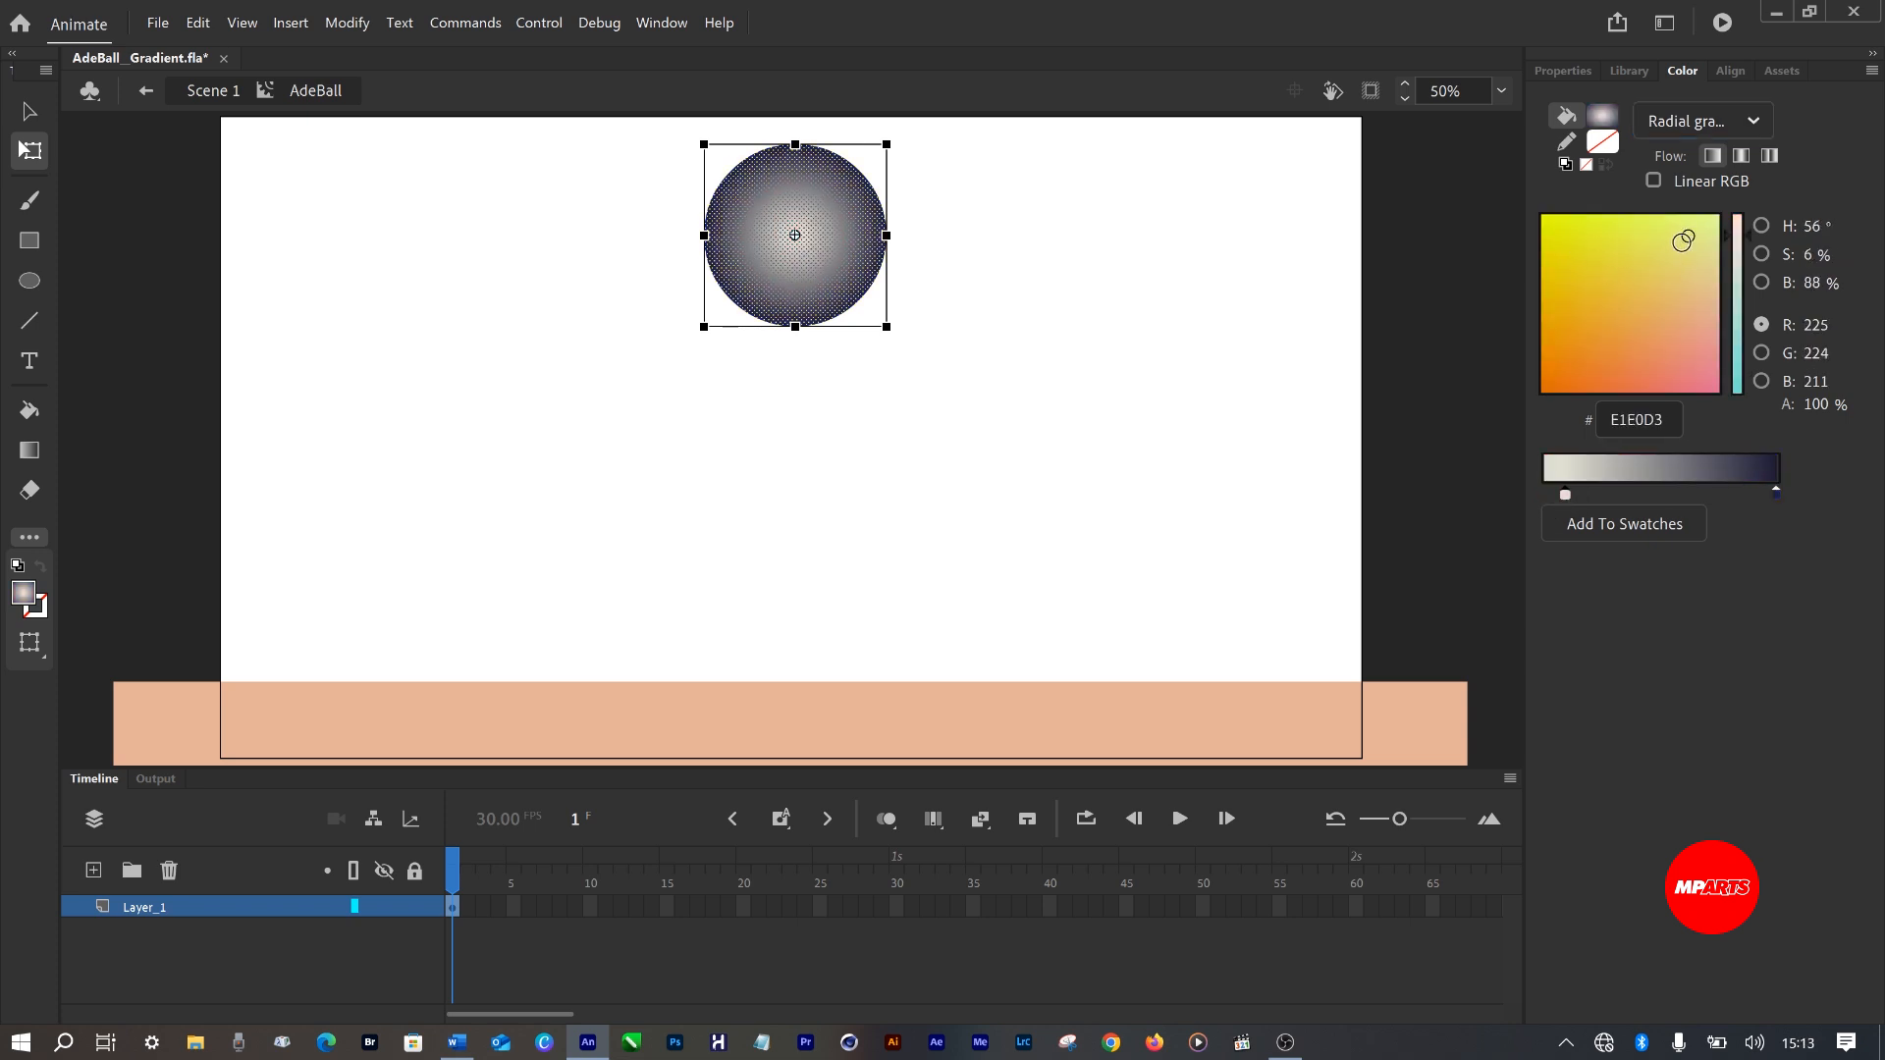
left_click(1668, 246)
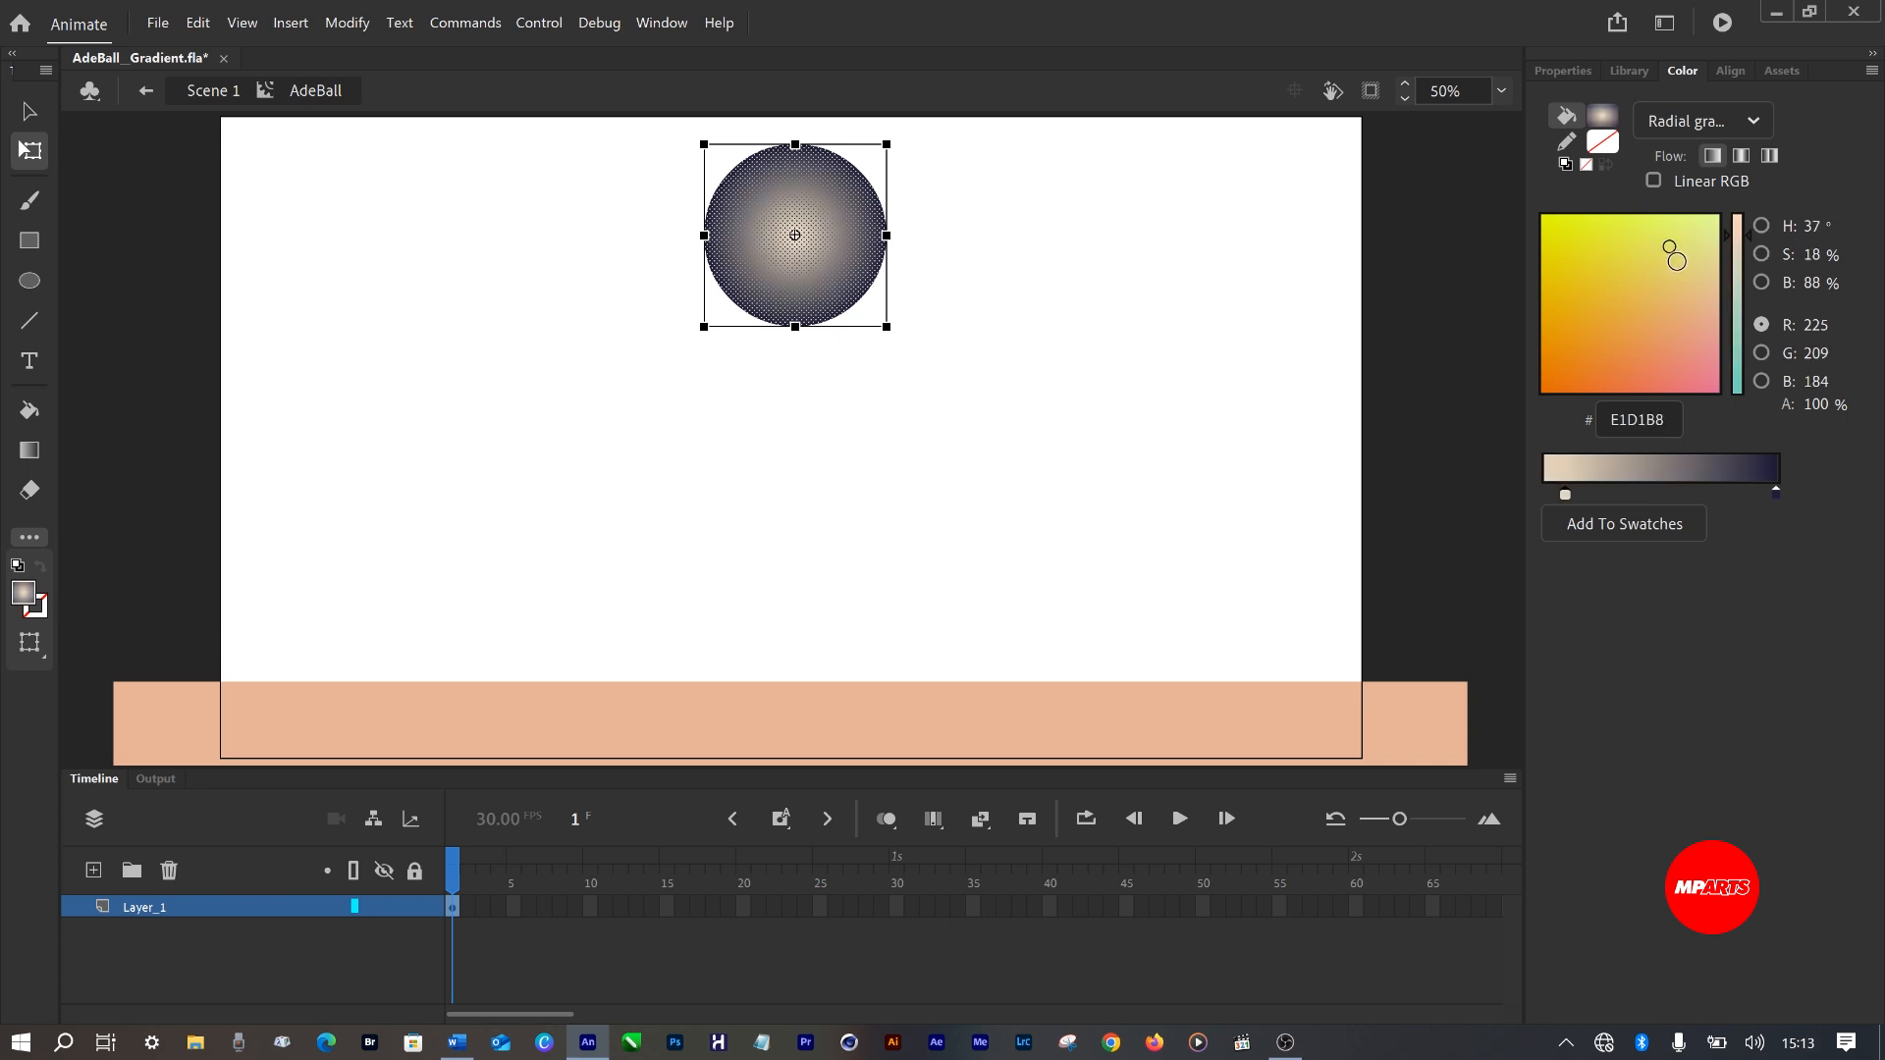
left_click(1679, 266)
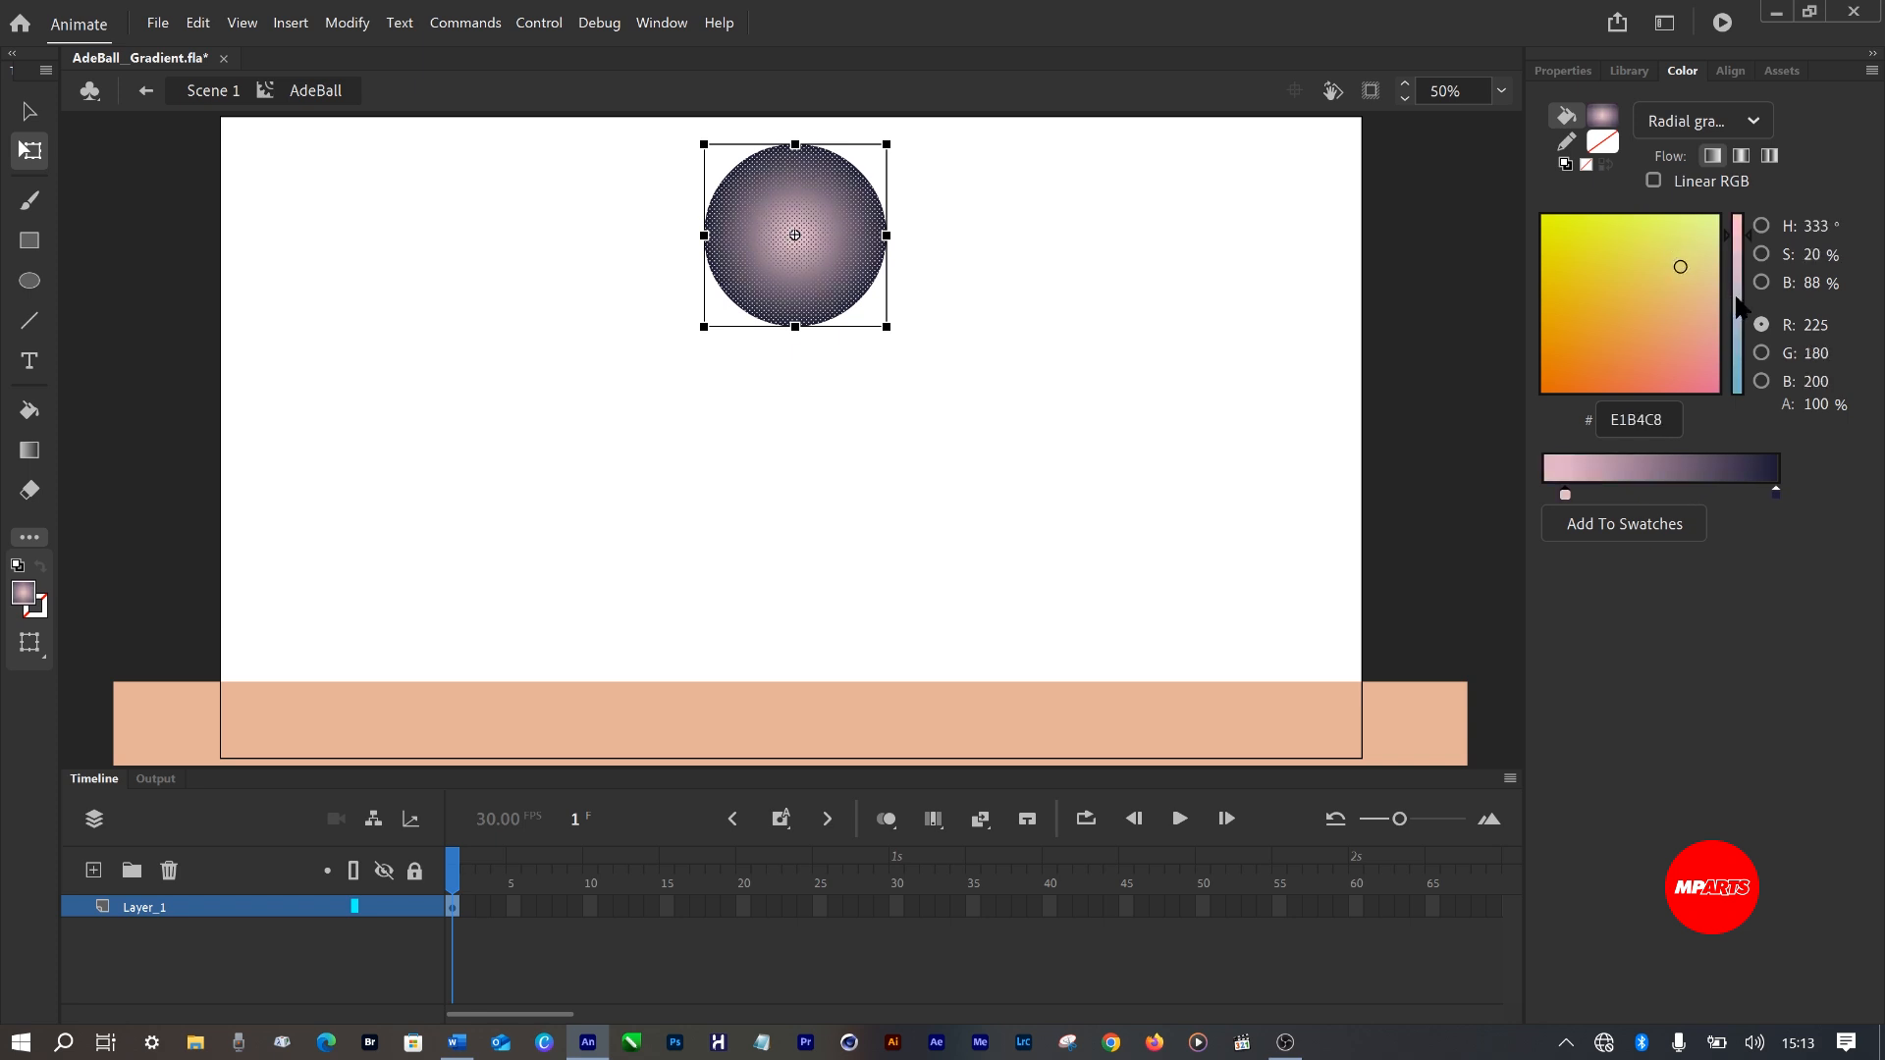
left_click(1734, 294)
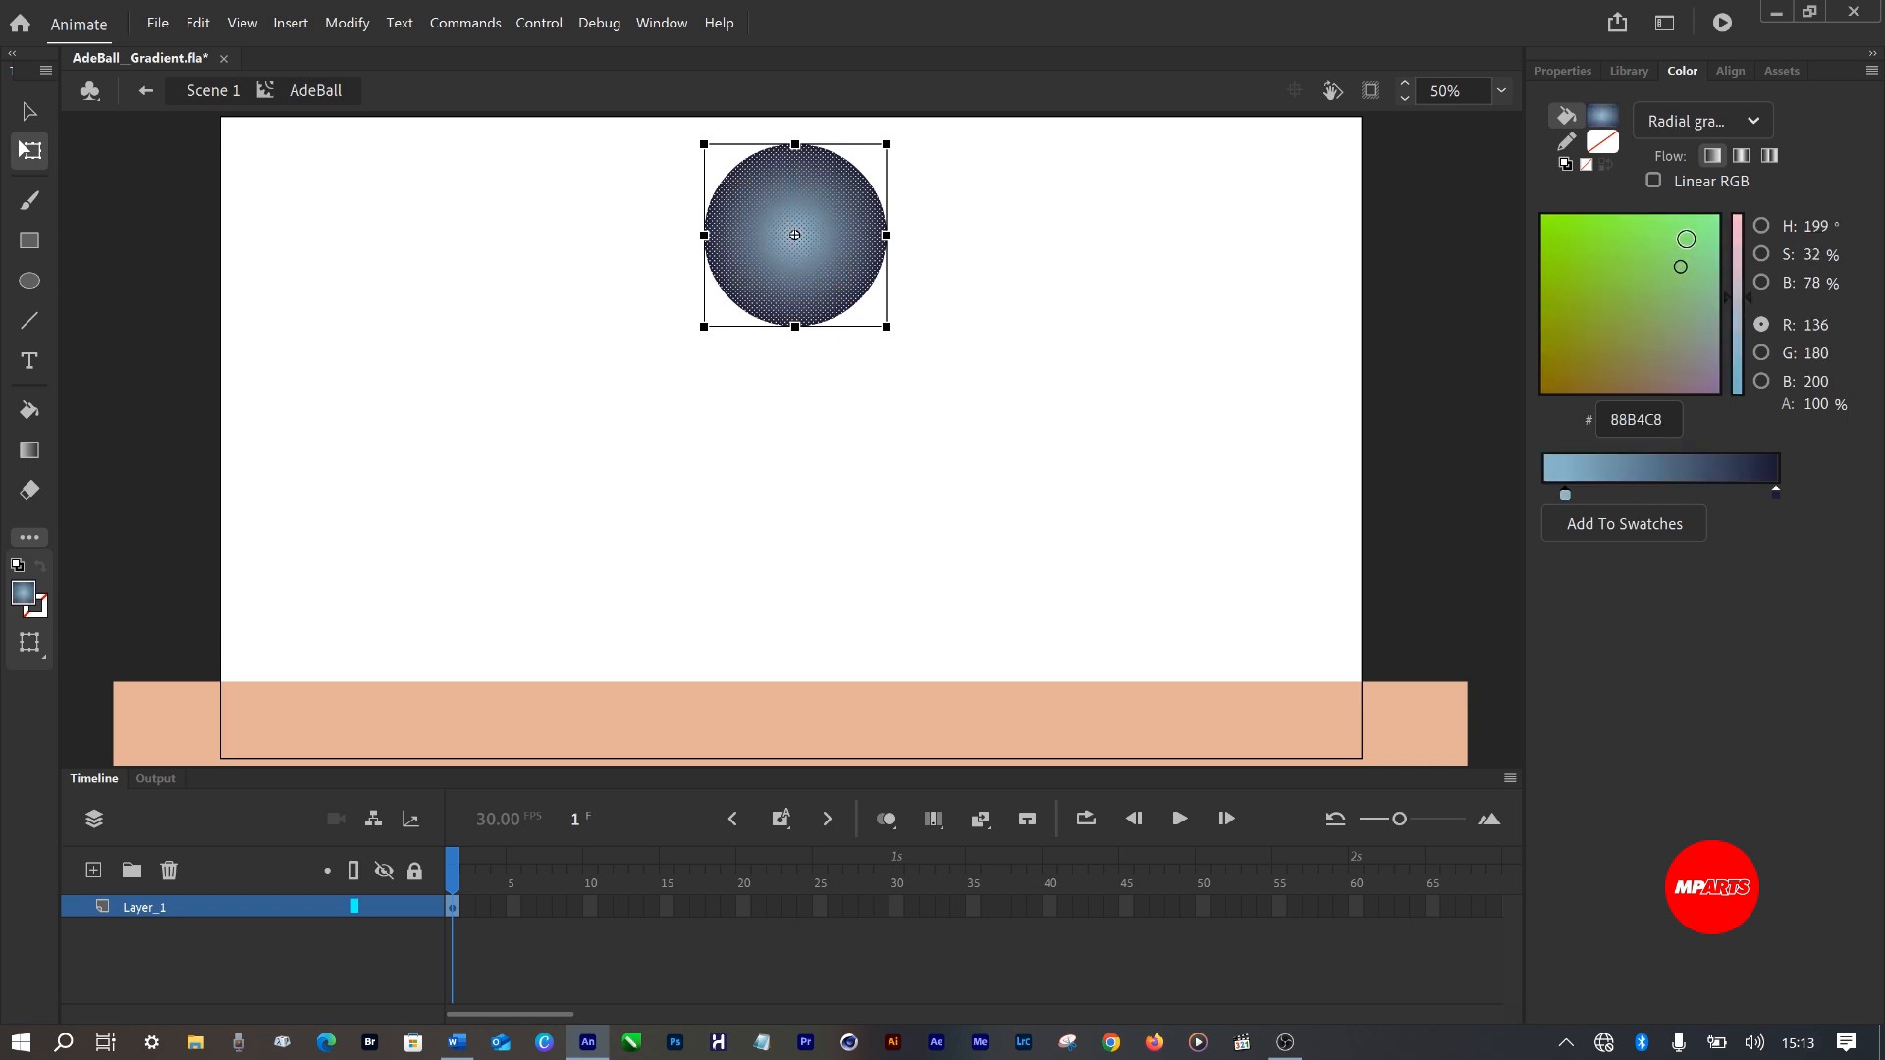
left_click(1690, 237)
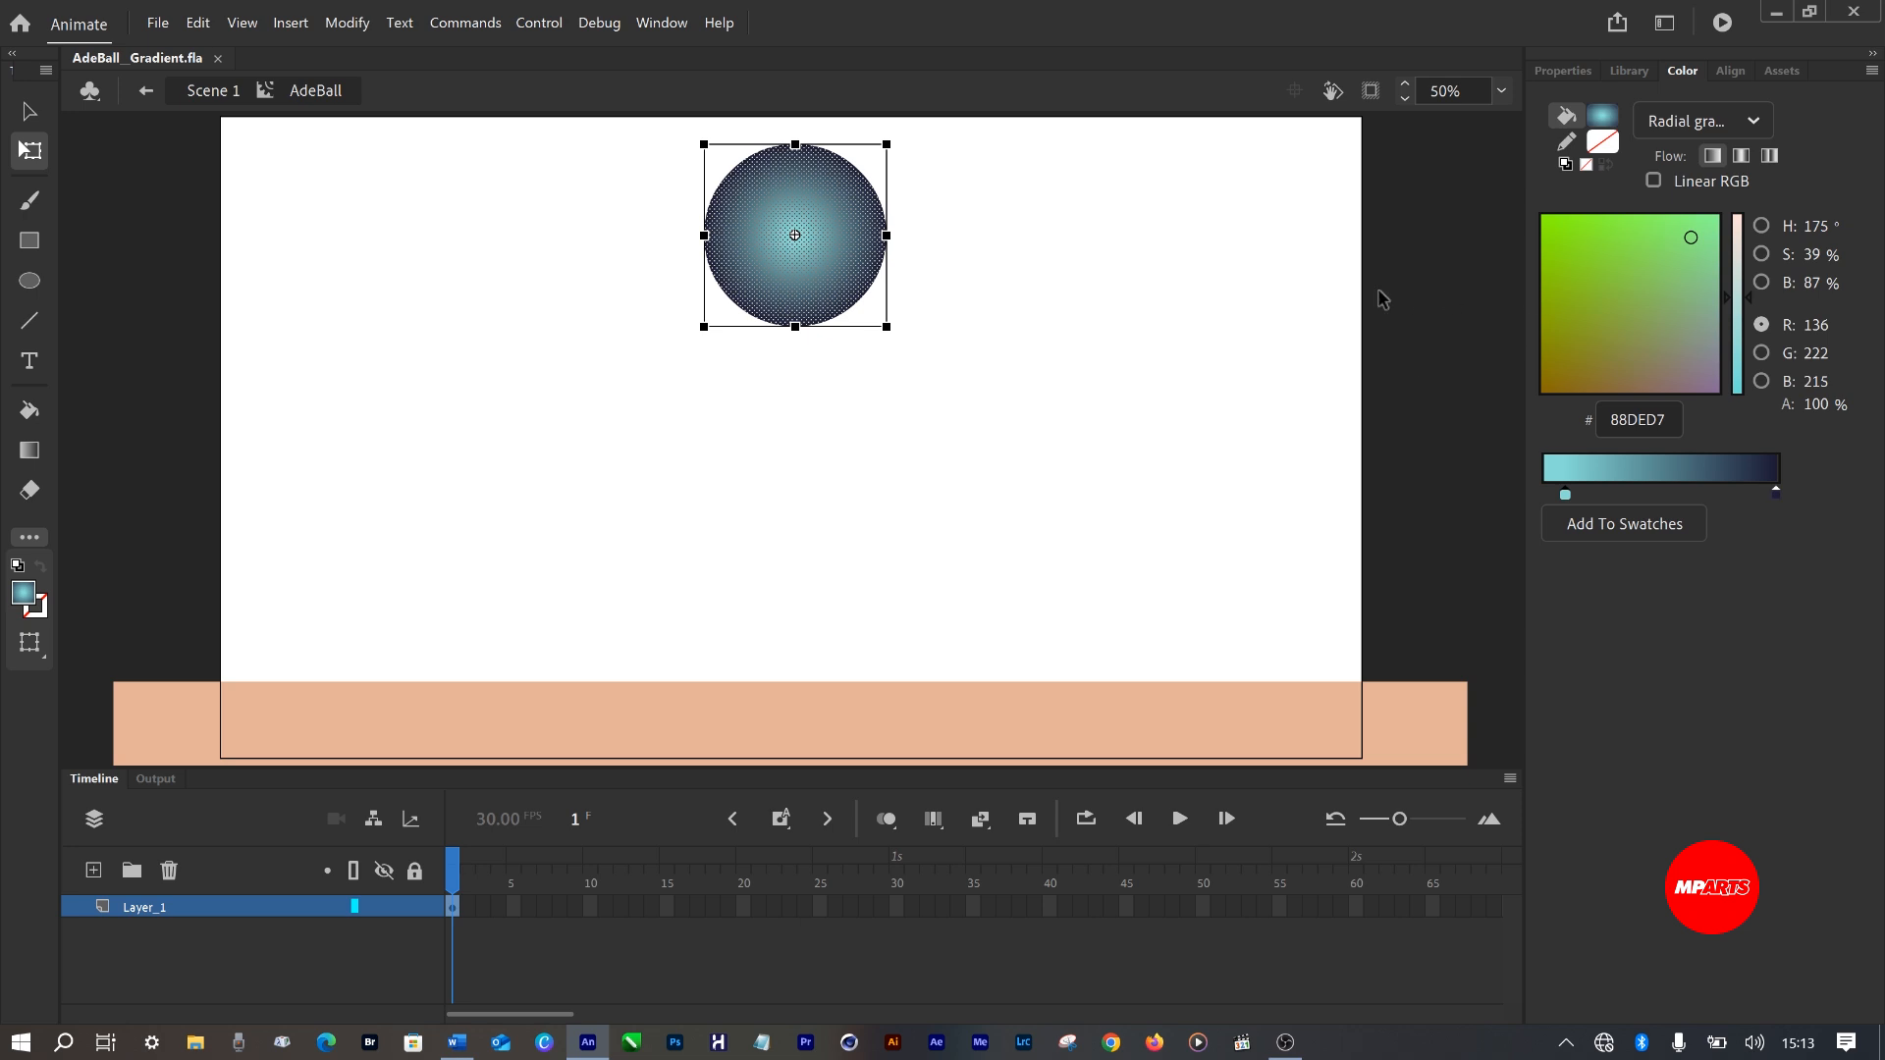
left_click(991, 283)
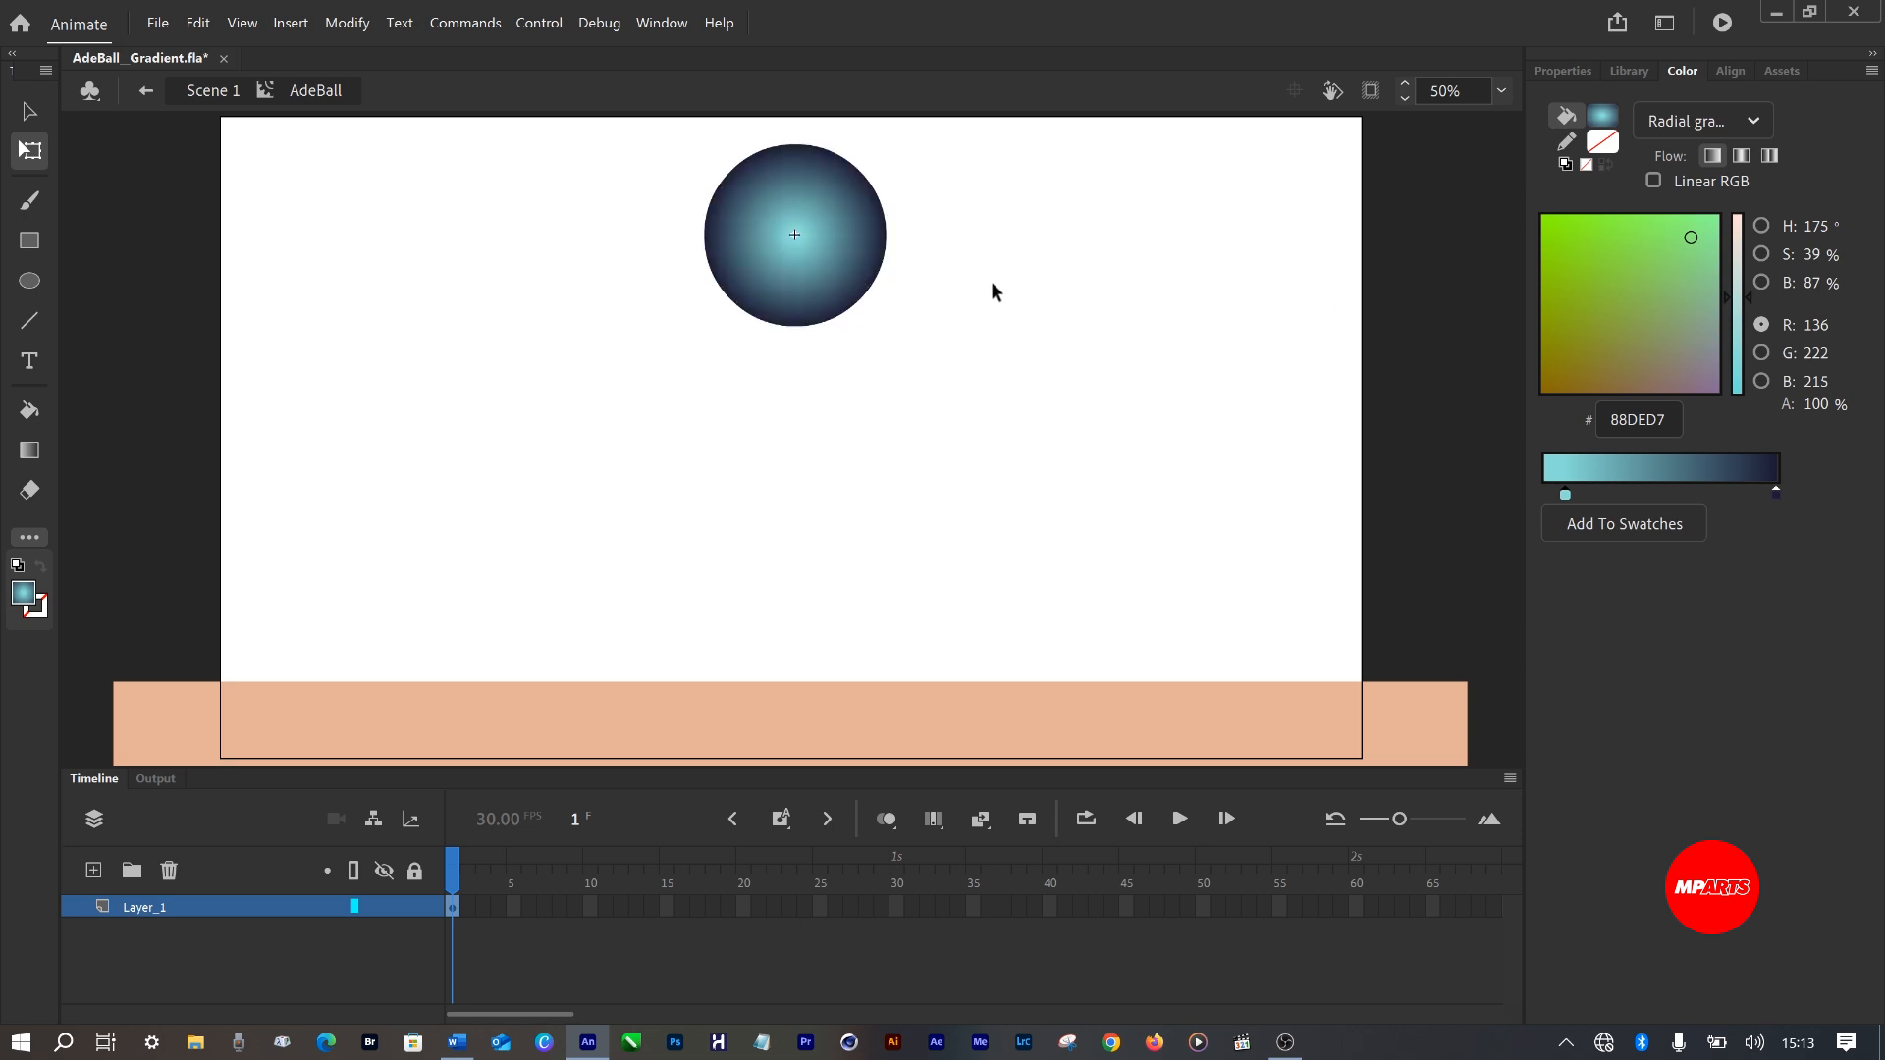
key("ctrl+s")
Try moving the two gradient color stops closer together, then return the dark outer stop to the end of the ramp.
left_click_drag(1776, 490, 1728, 491)
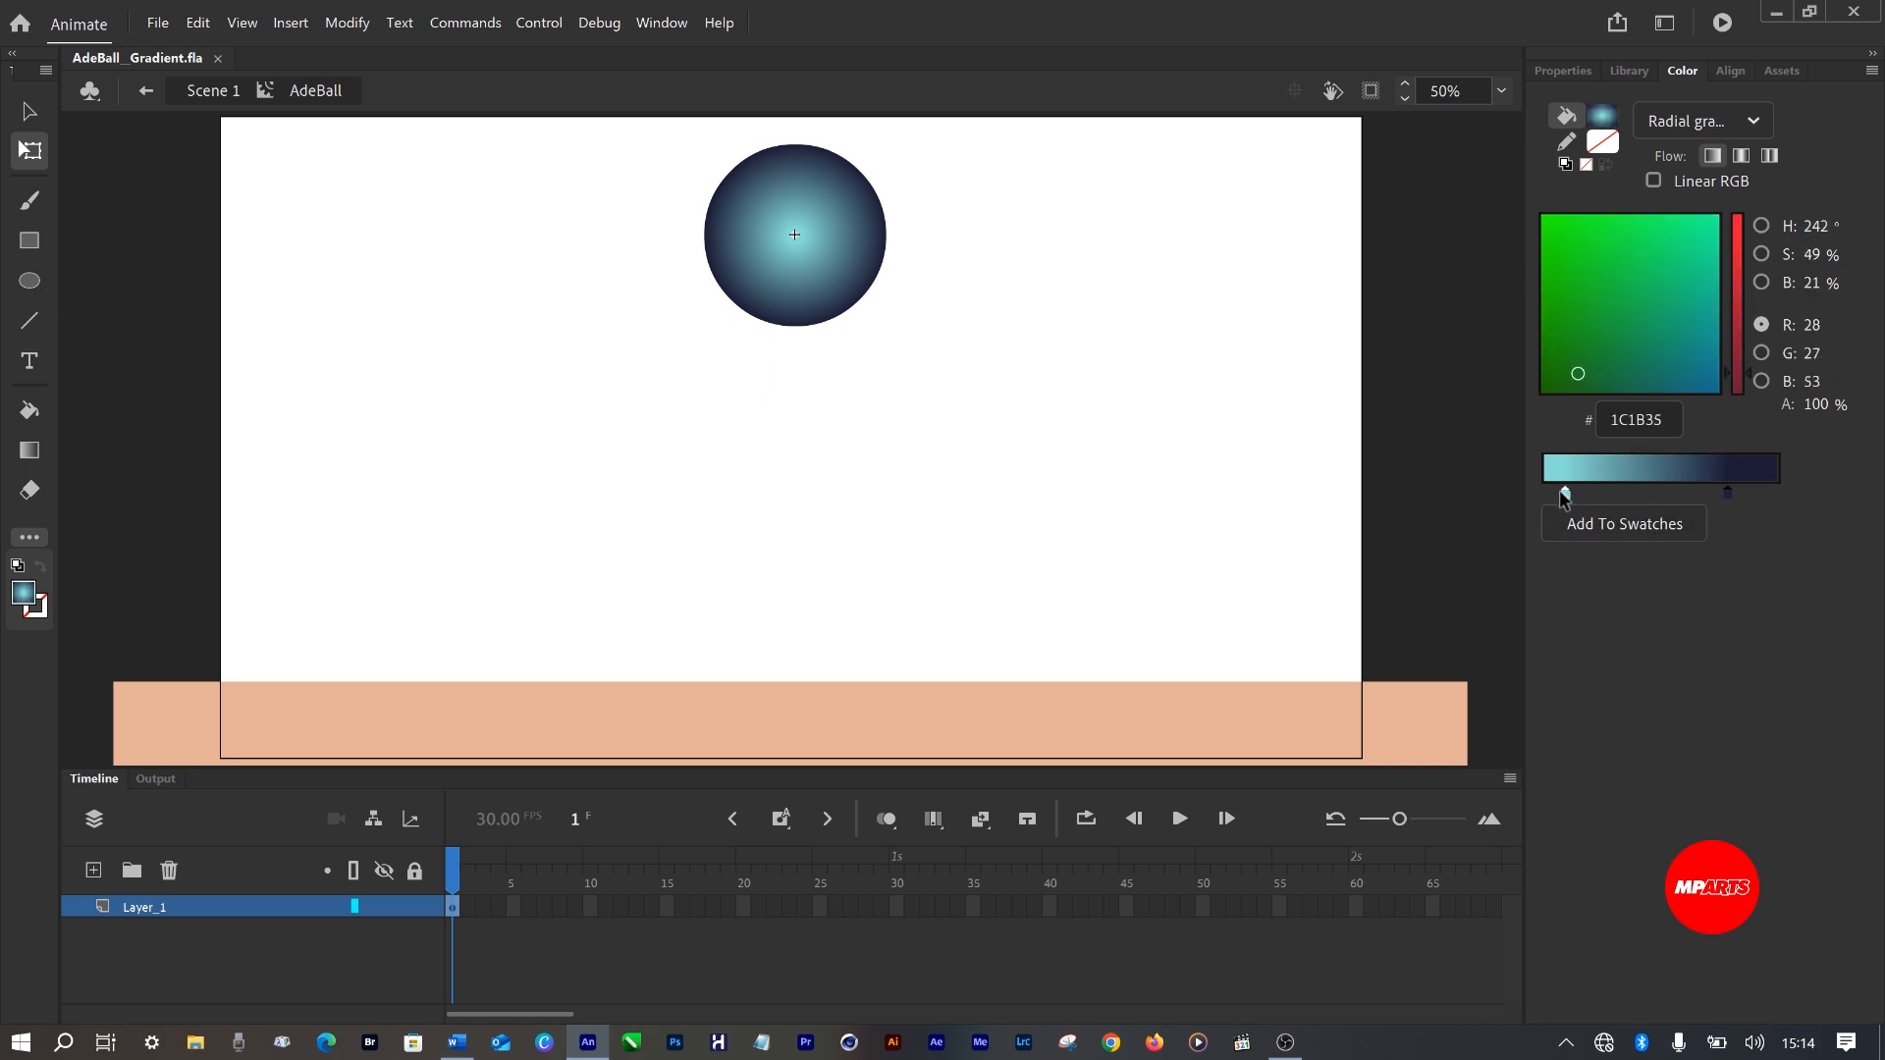
left_click(1565, 494)
mouse_move(1582, 494)
left_mouse_down()
mouse_move(1640, 493)
mouse_move(1587, 494)
left_mouse_up()
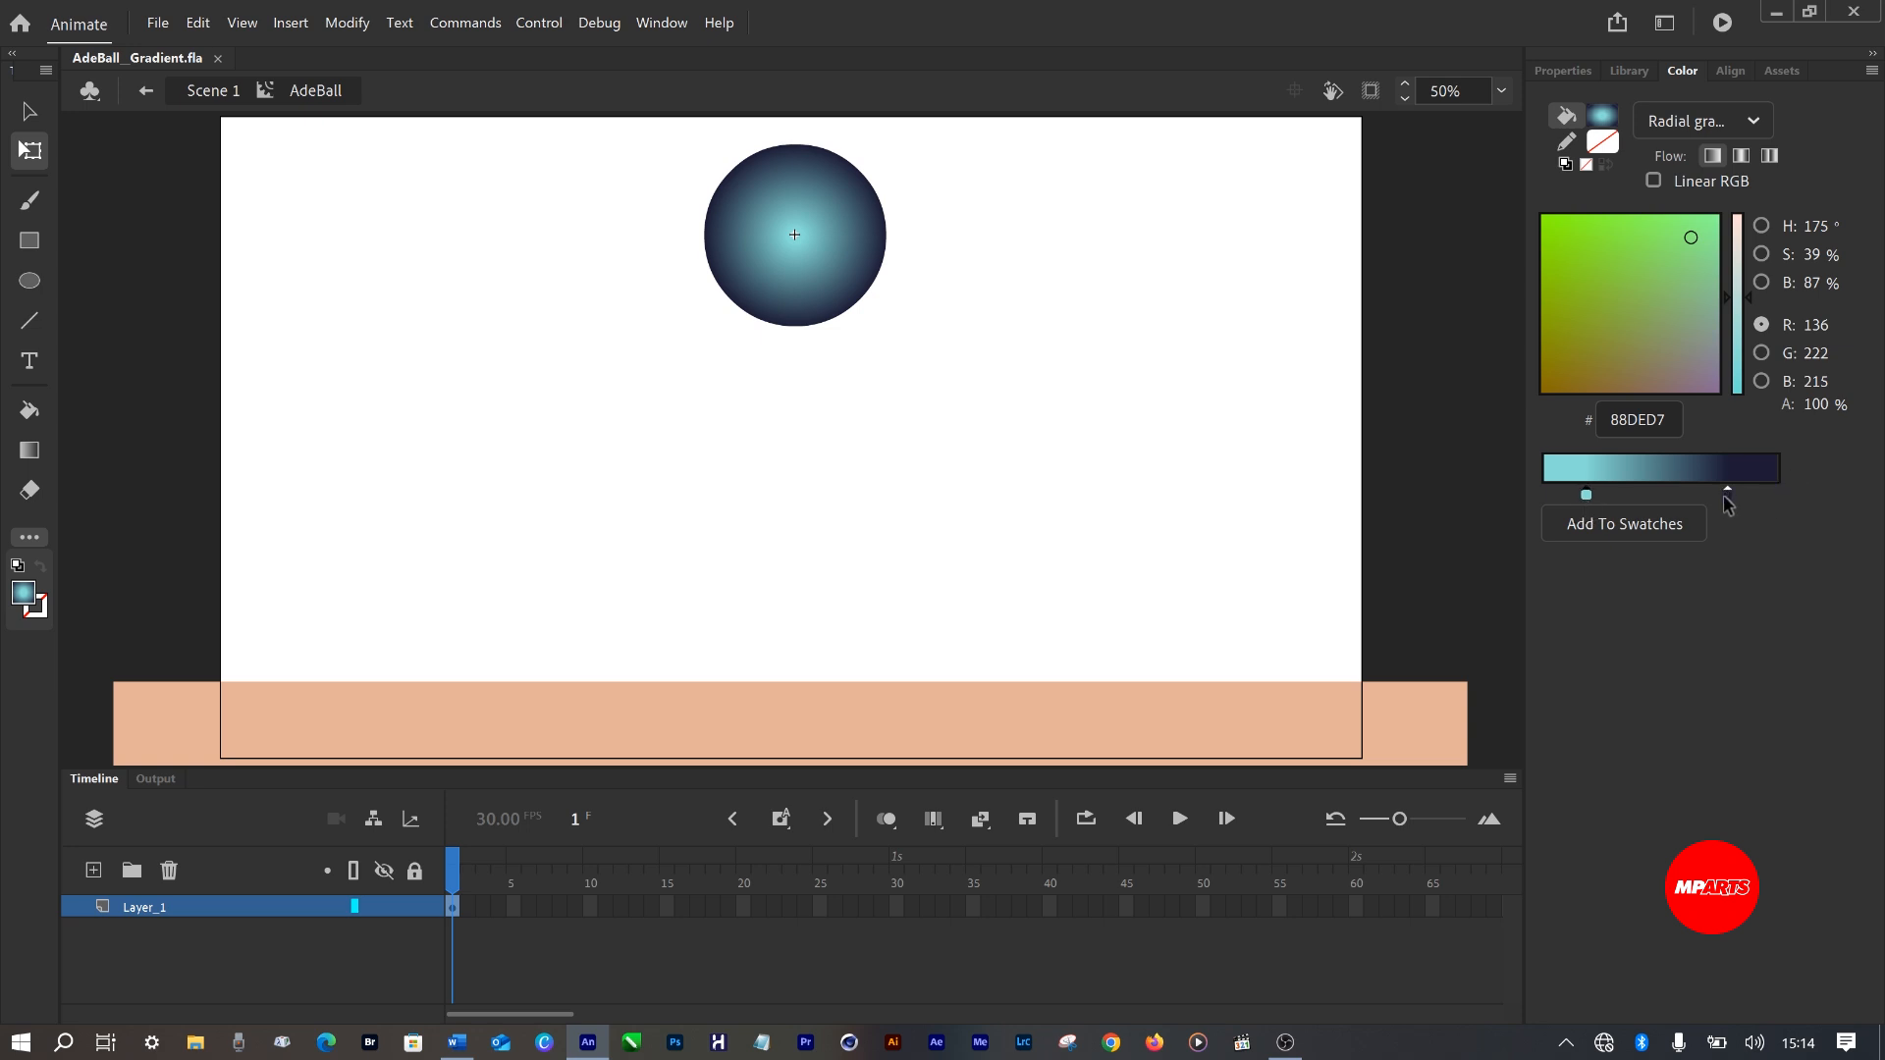
left_click_drag(1722, 495, 1786, 491)
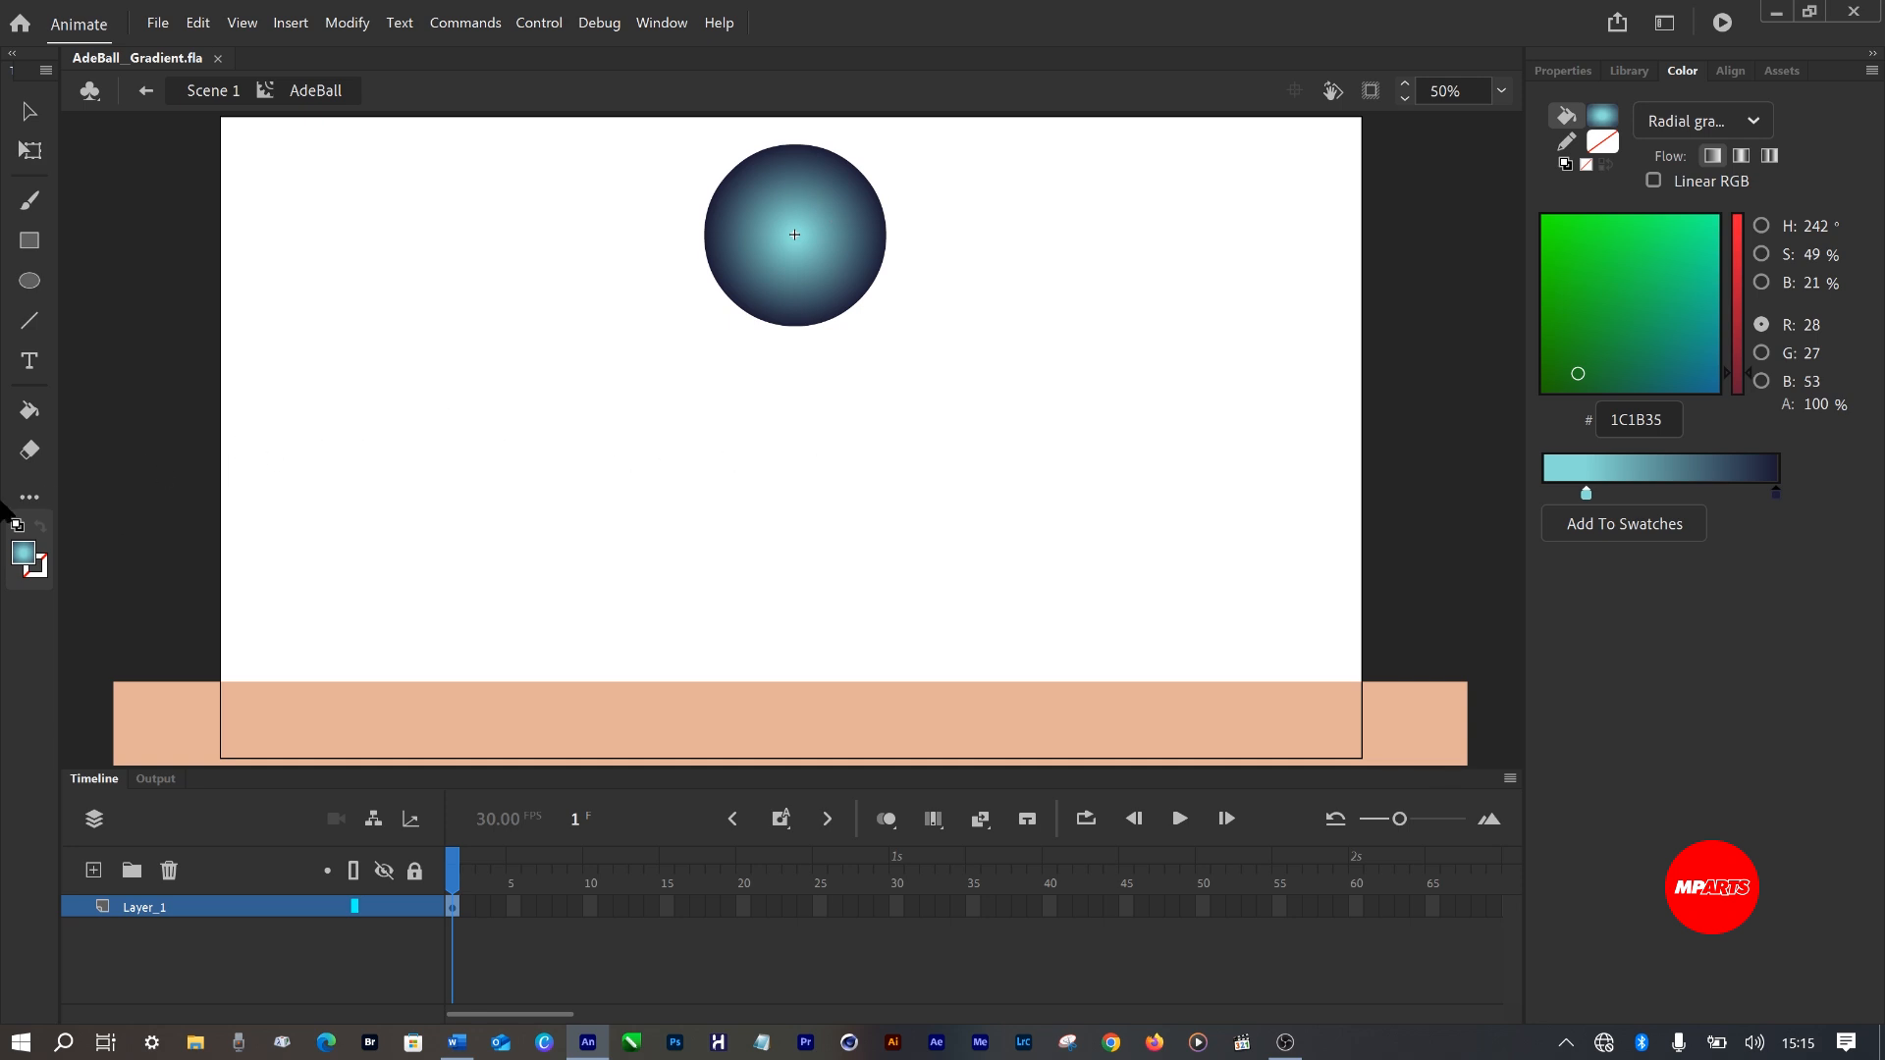
Add the Gradient Transform tool below the Paint Bucket in the main tool set and activate it.
left_click(29, 499)
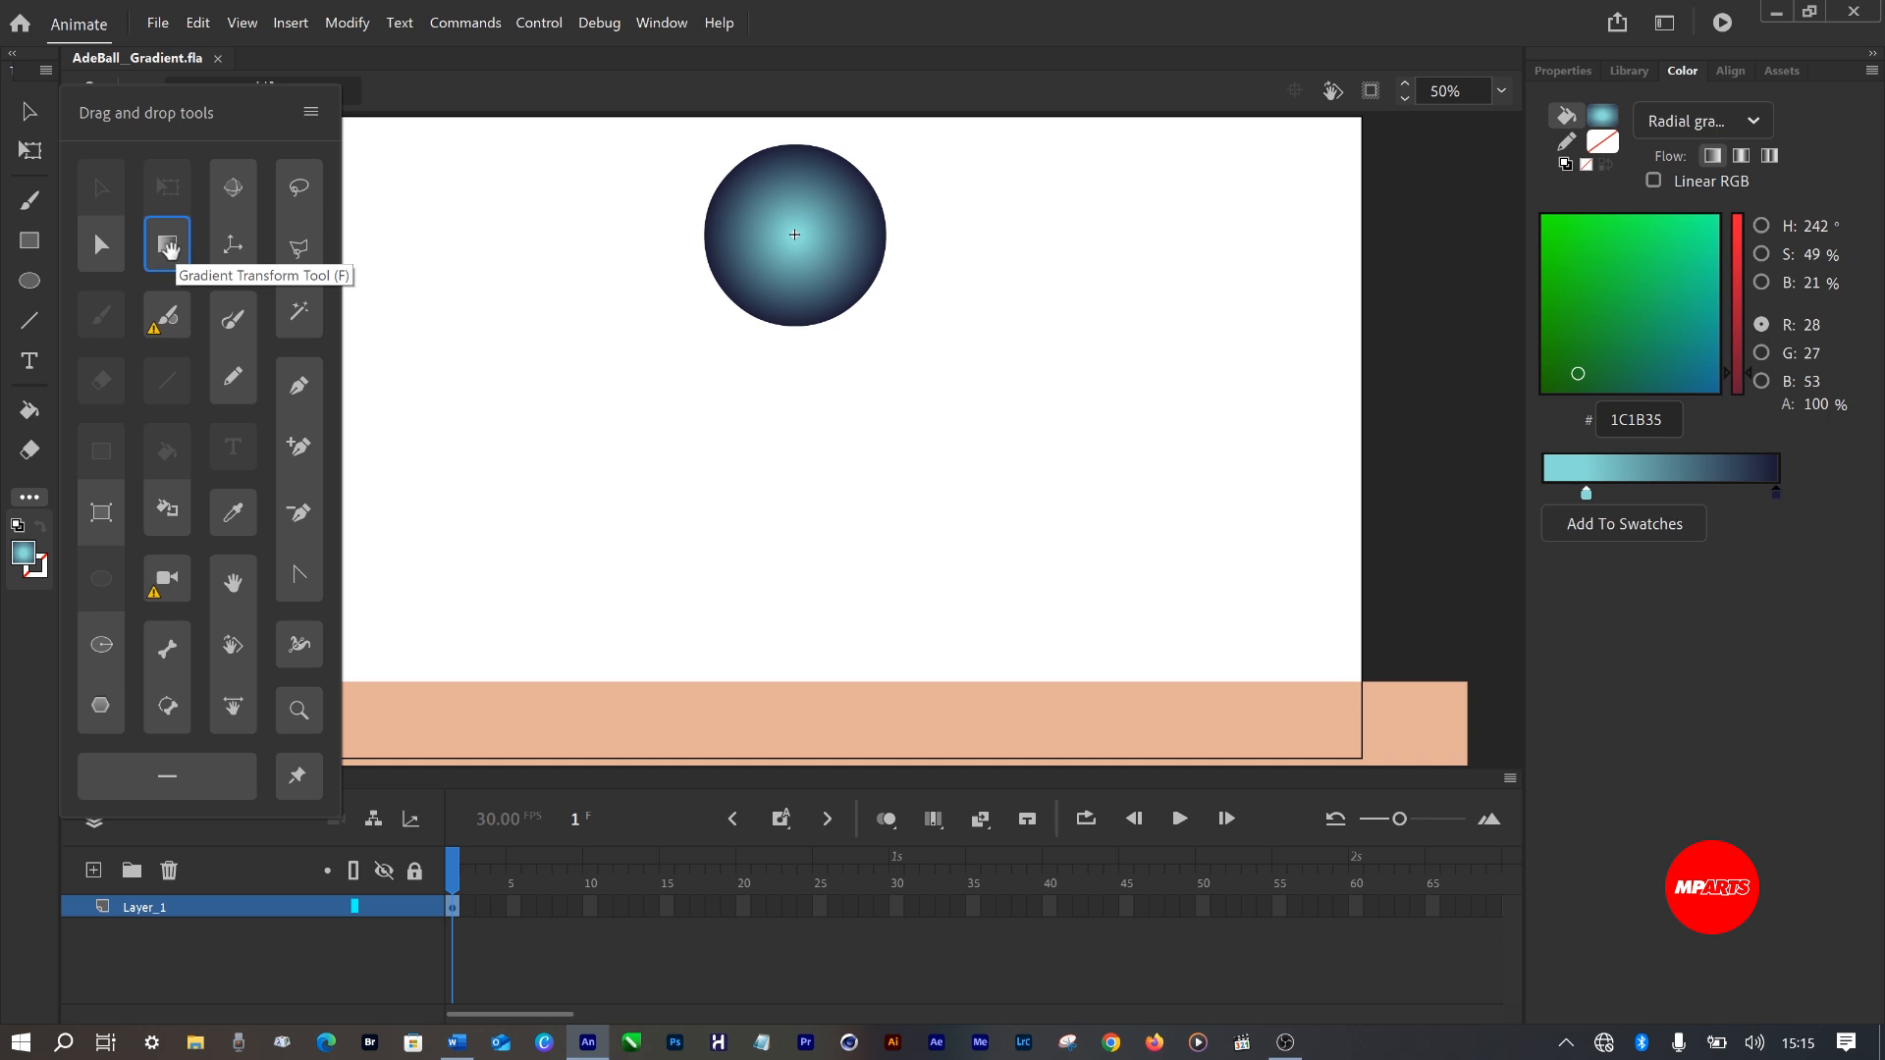
mouse_move(169, 250)
left_mouse_down()
mouse_move(55, 357)
mouse_move(28, 446)
left_mouse_up()
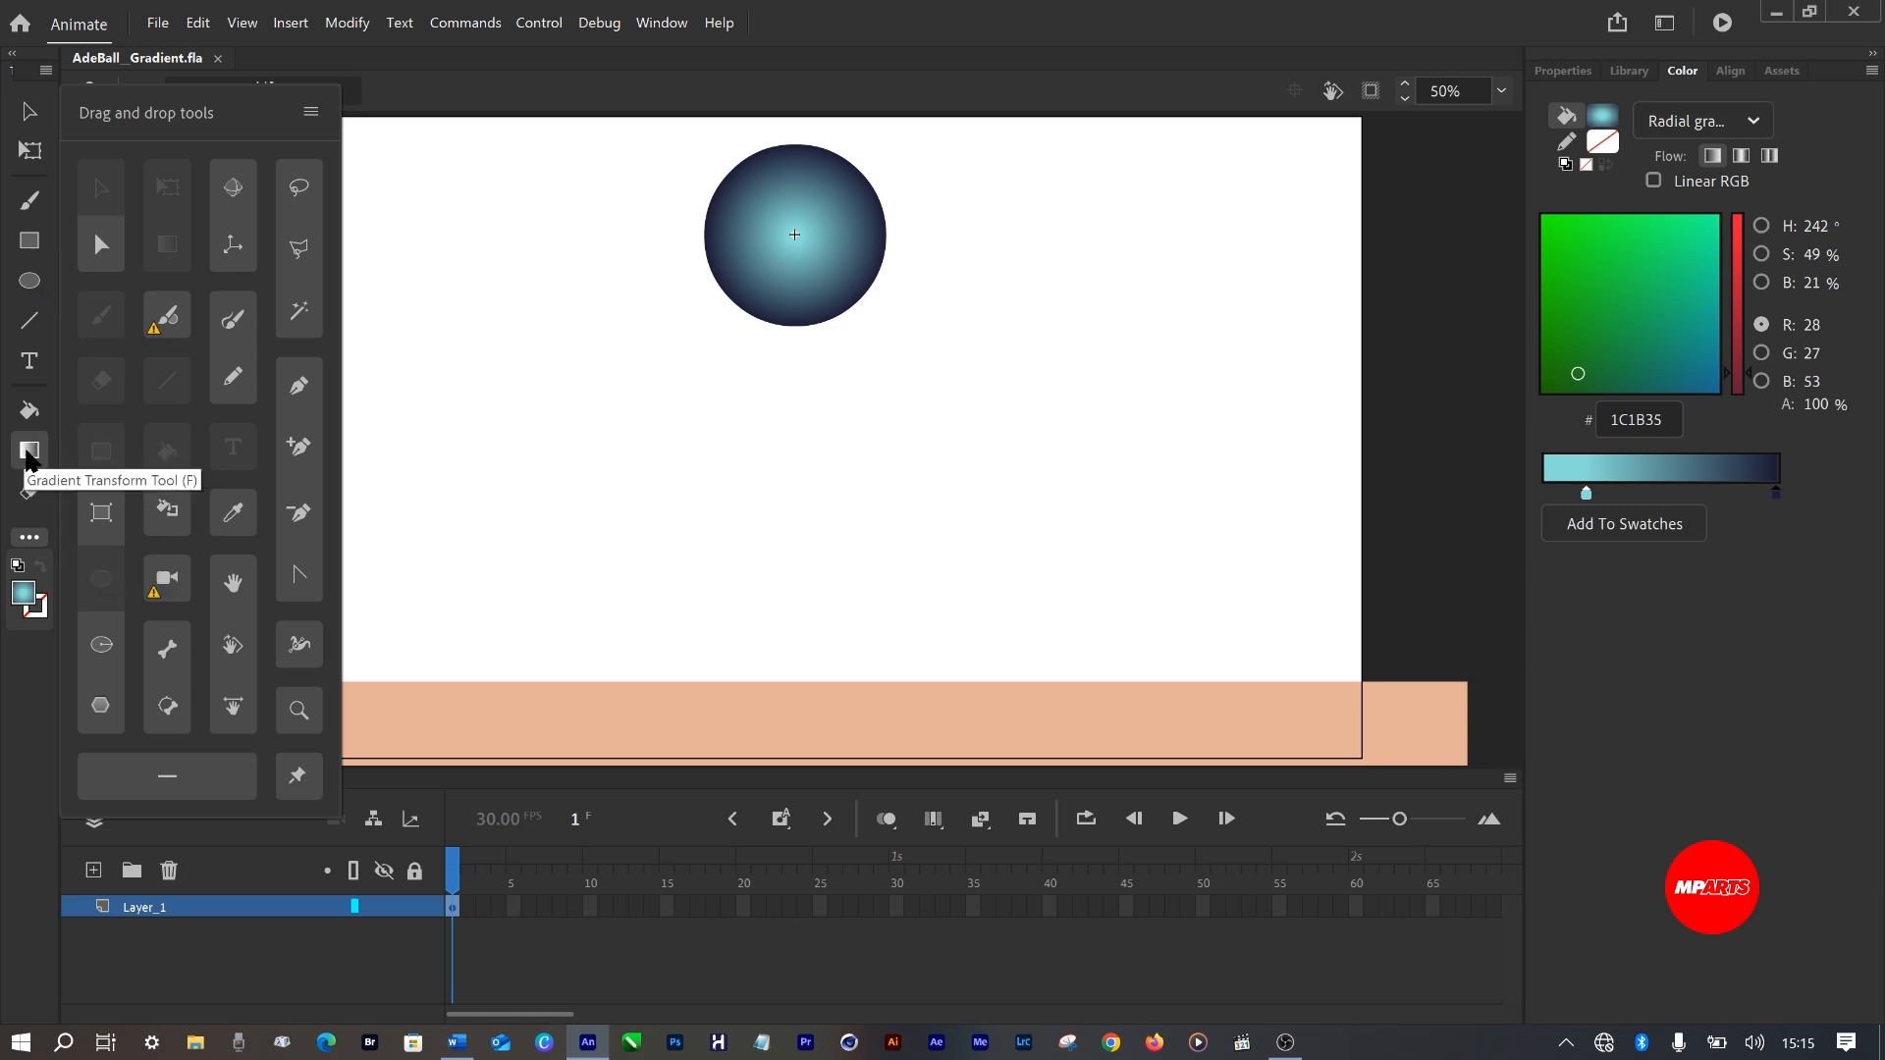
left_click(30, 449)
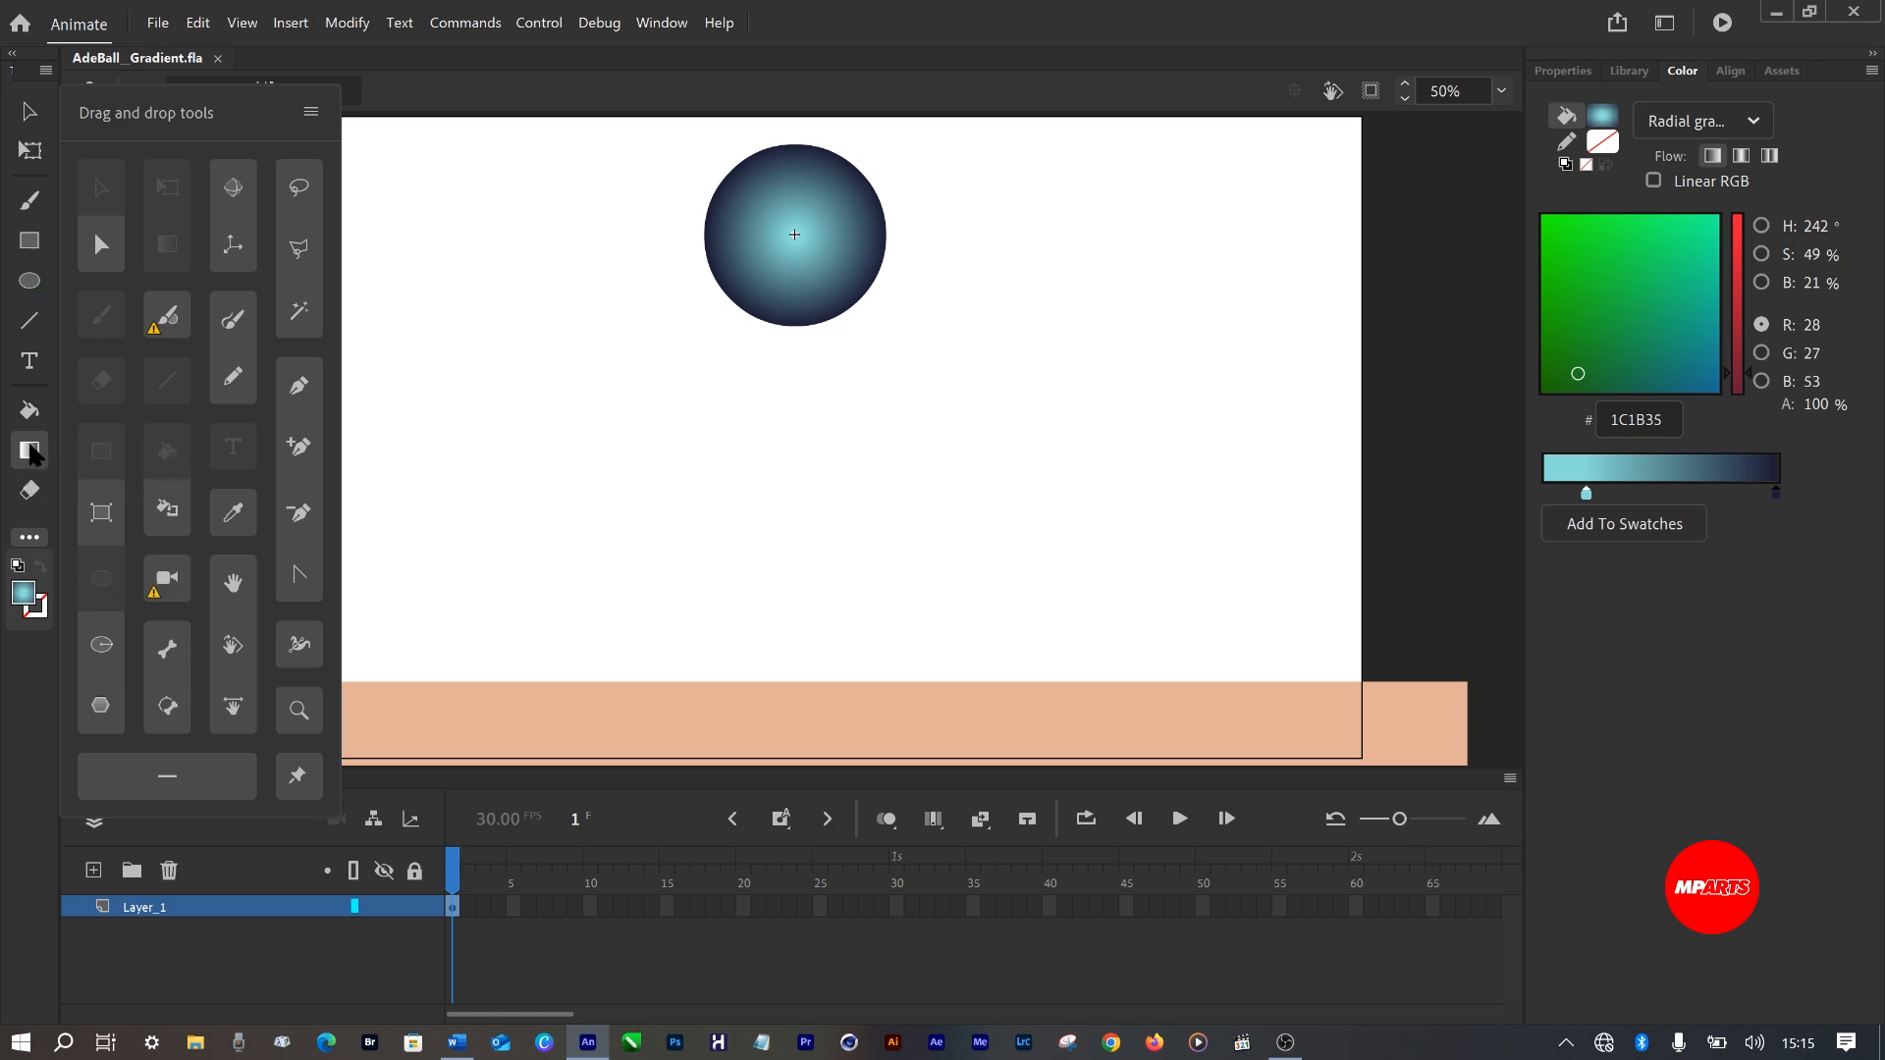
Shift the center of the ball's radial gradient toward the ball's upper right to place an off-center highlight.
left_click(791, 272)
left_click(791, 273)
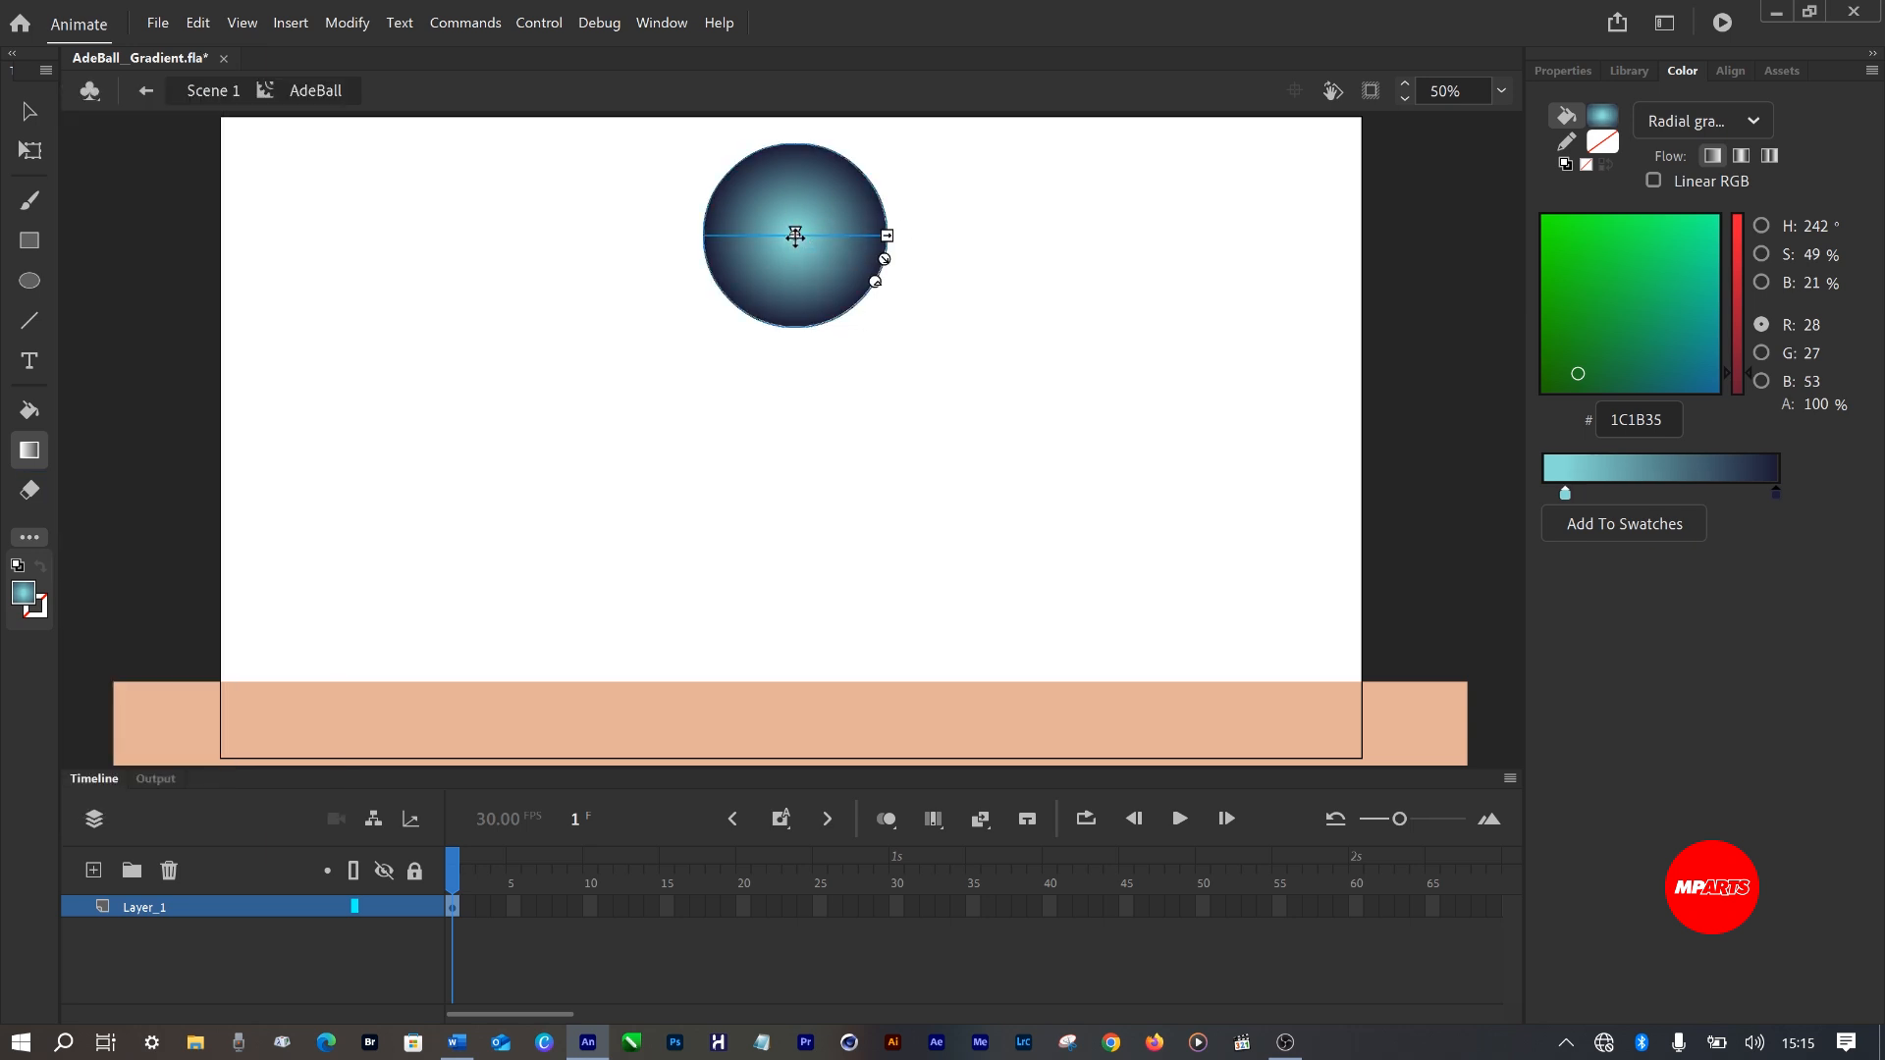
left_click_drag(795, 235, 840, 189)
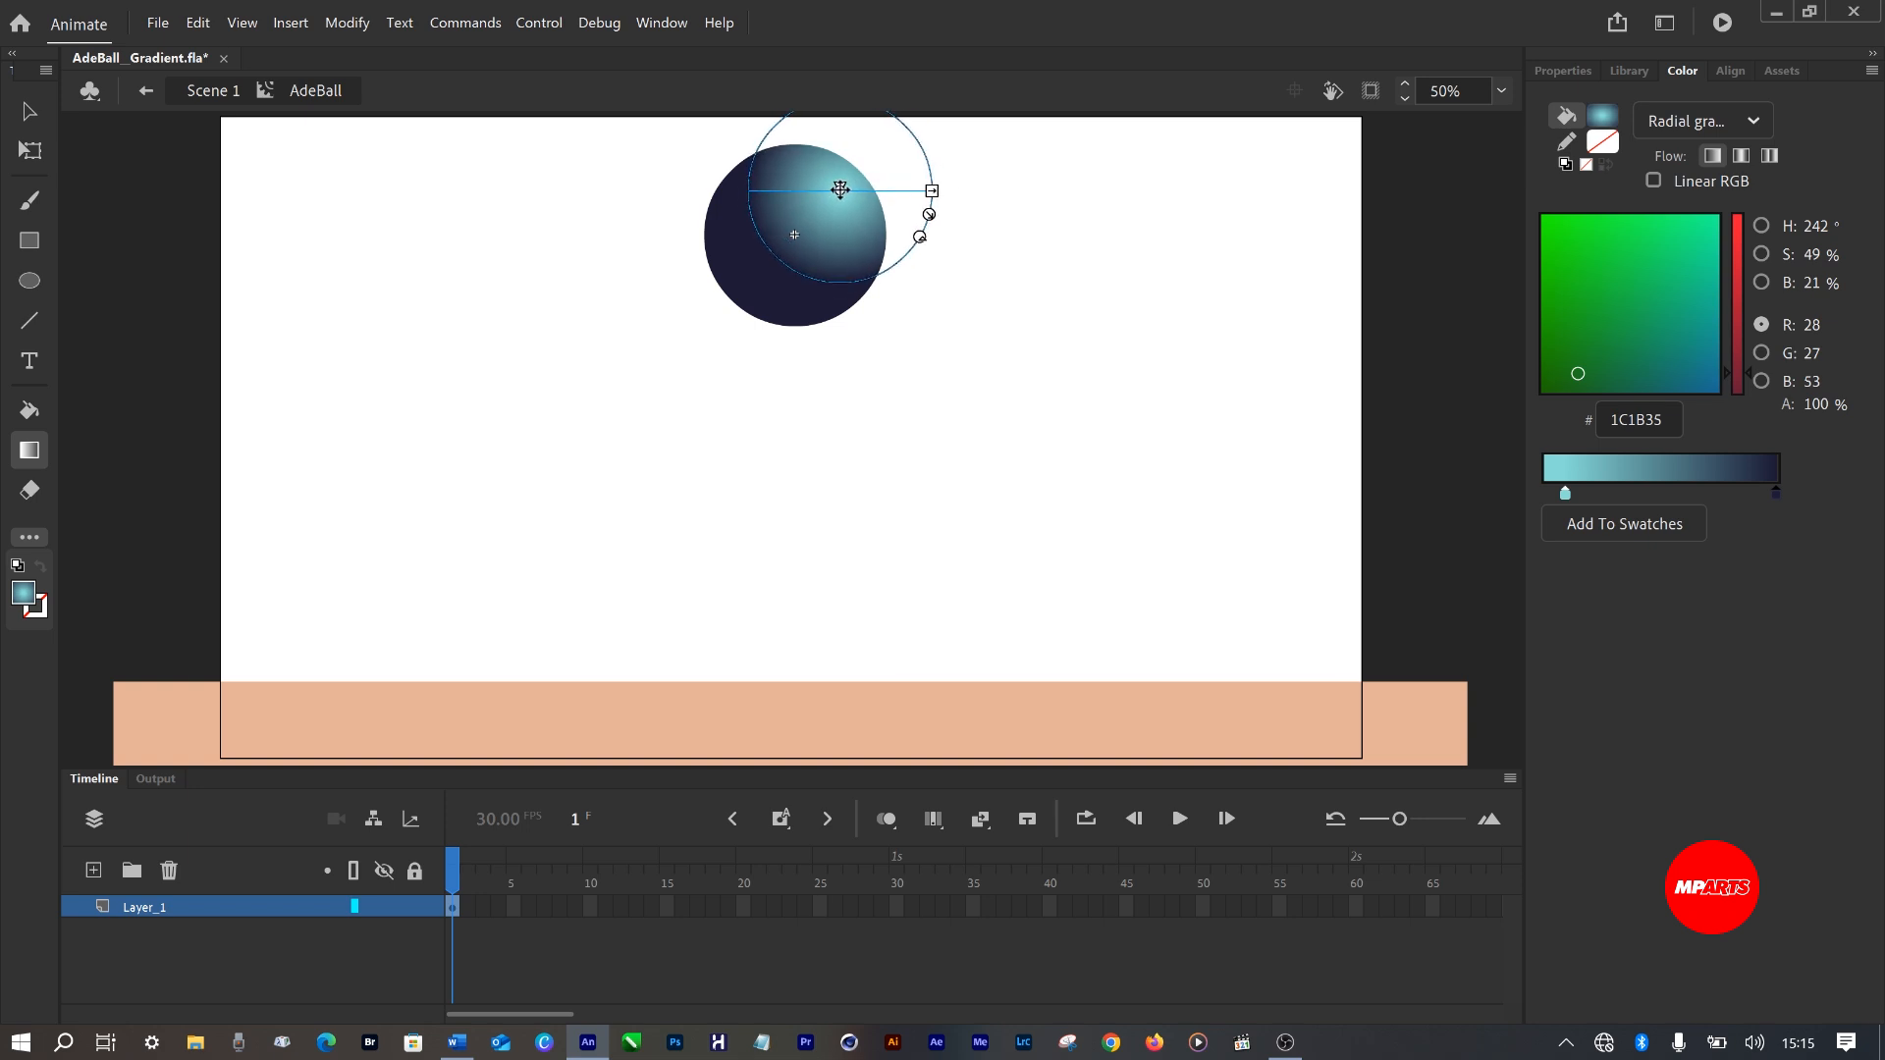
Deselect the ball's gradient, save the document and return from the AdeBall symbol to Scene 1 with the Selection tool.
left_click(914, 371)
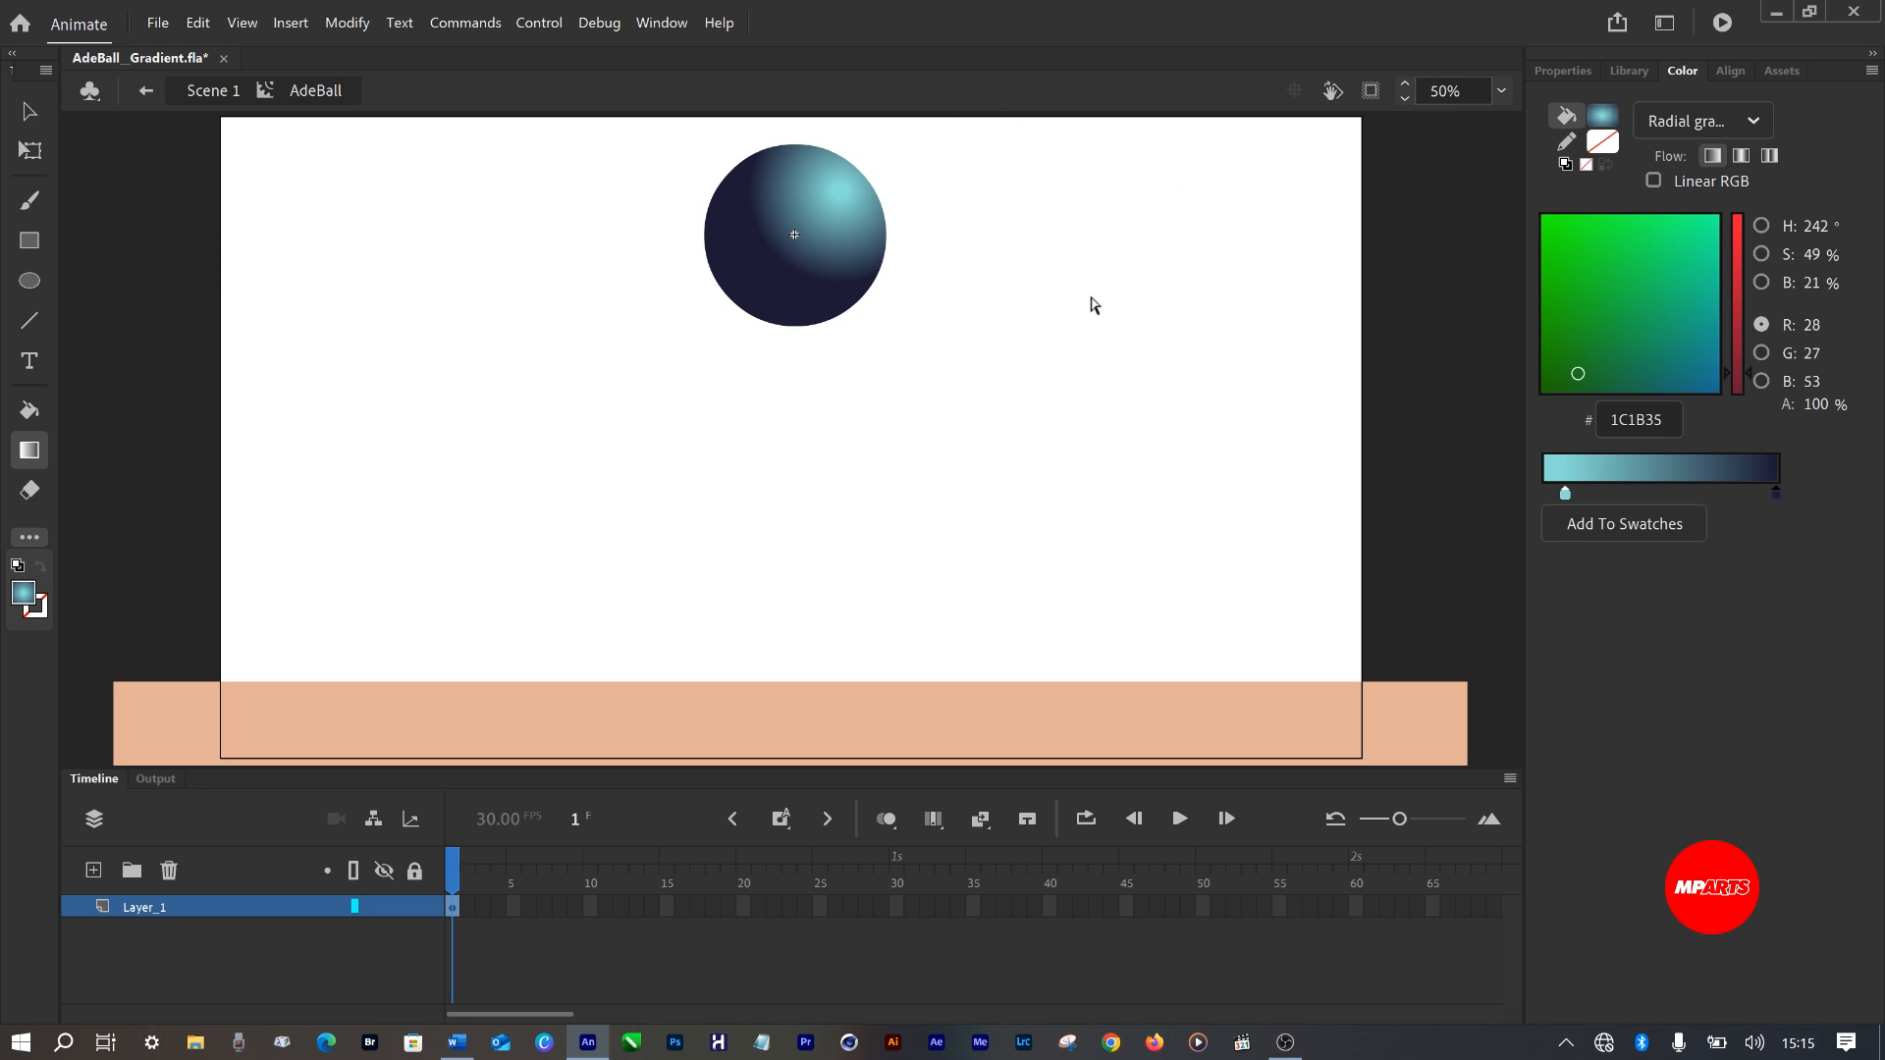
key("ctrl+s")
key("v")
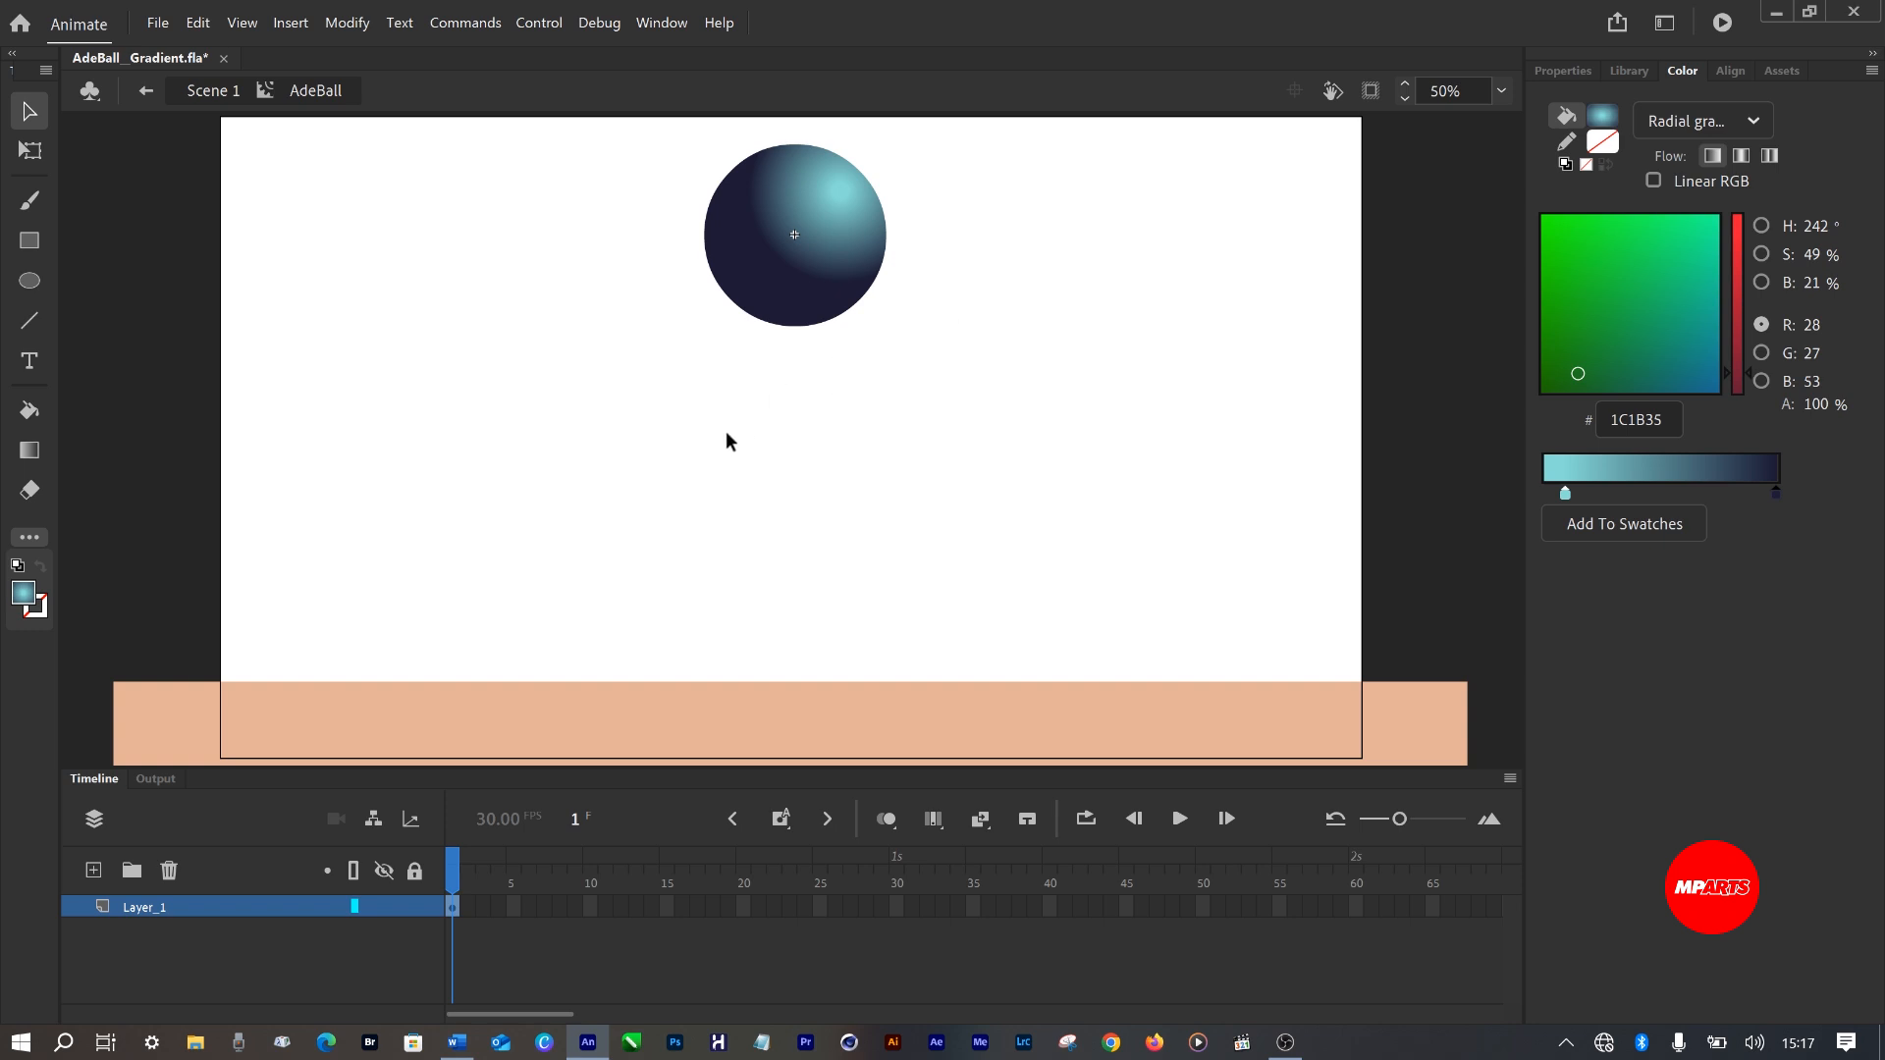
double_click(968, 481)
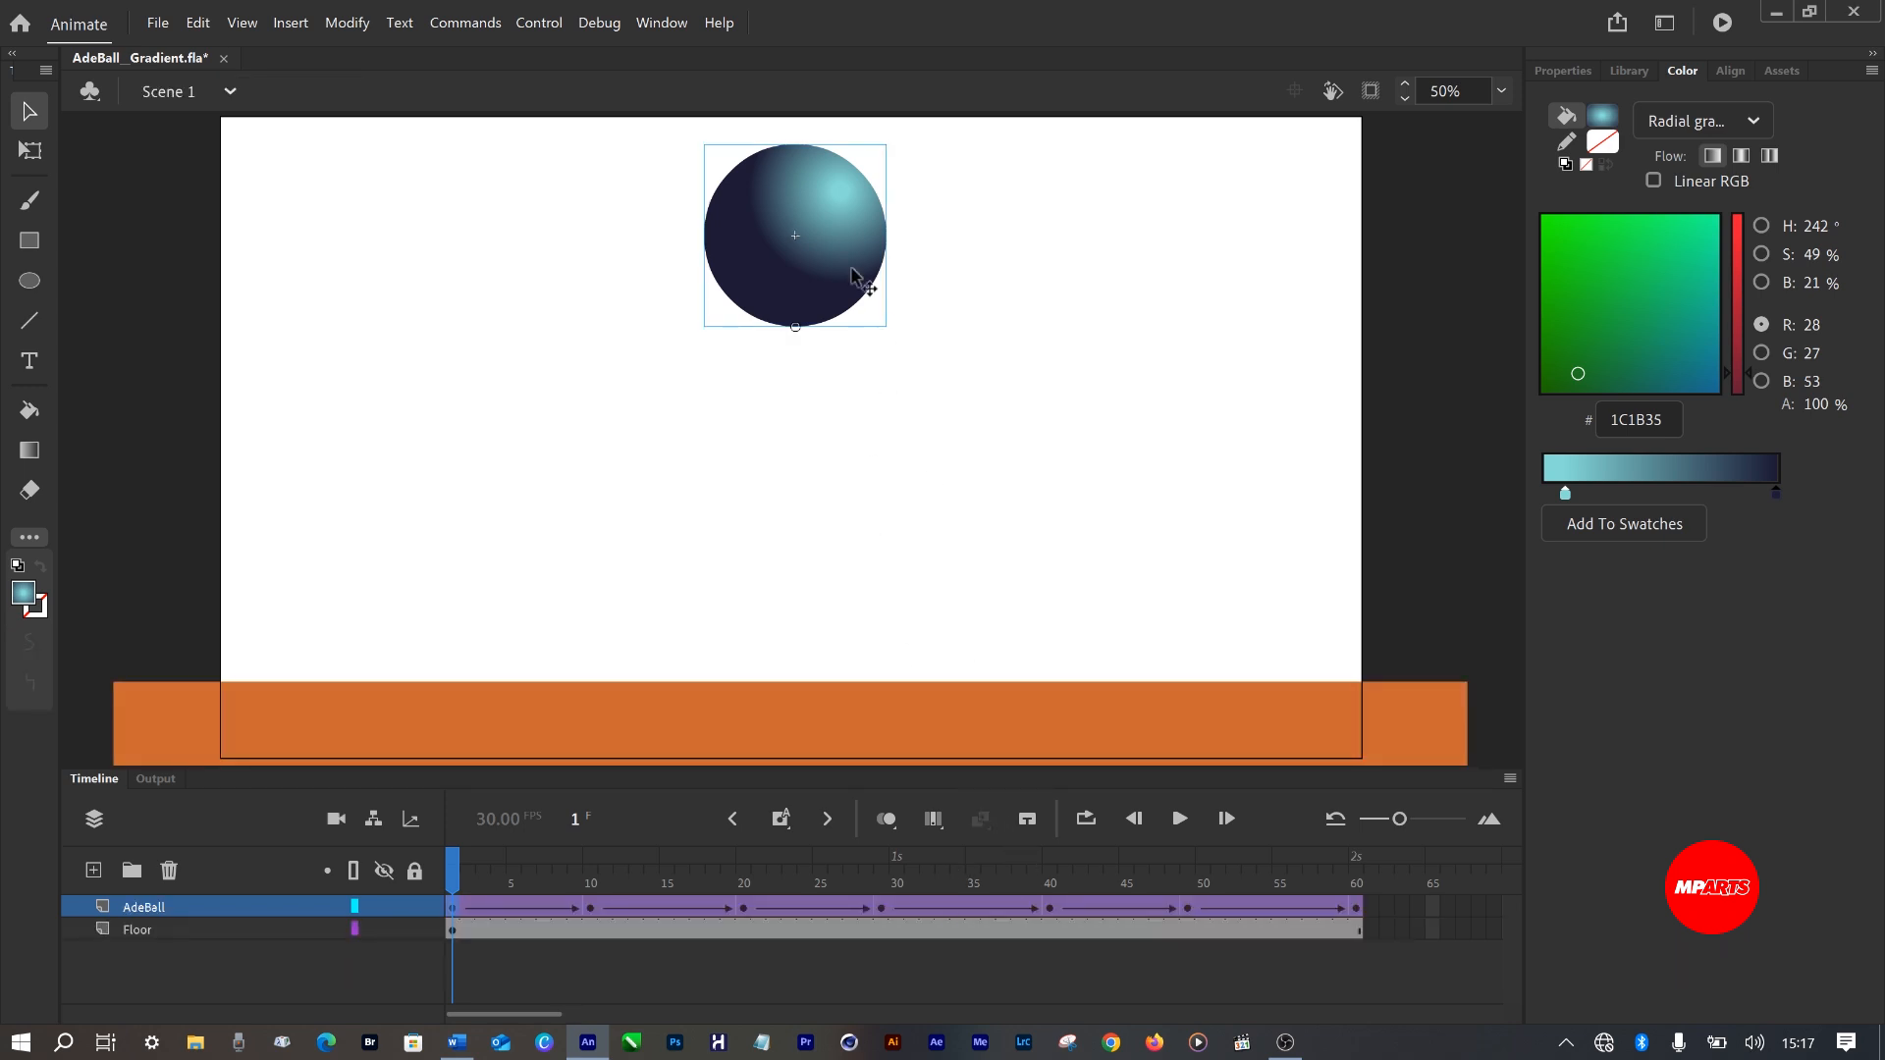
Reopen the AdeBall symbol for editing twice, returning to Scene 1 each time.
double_click(826, 220)
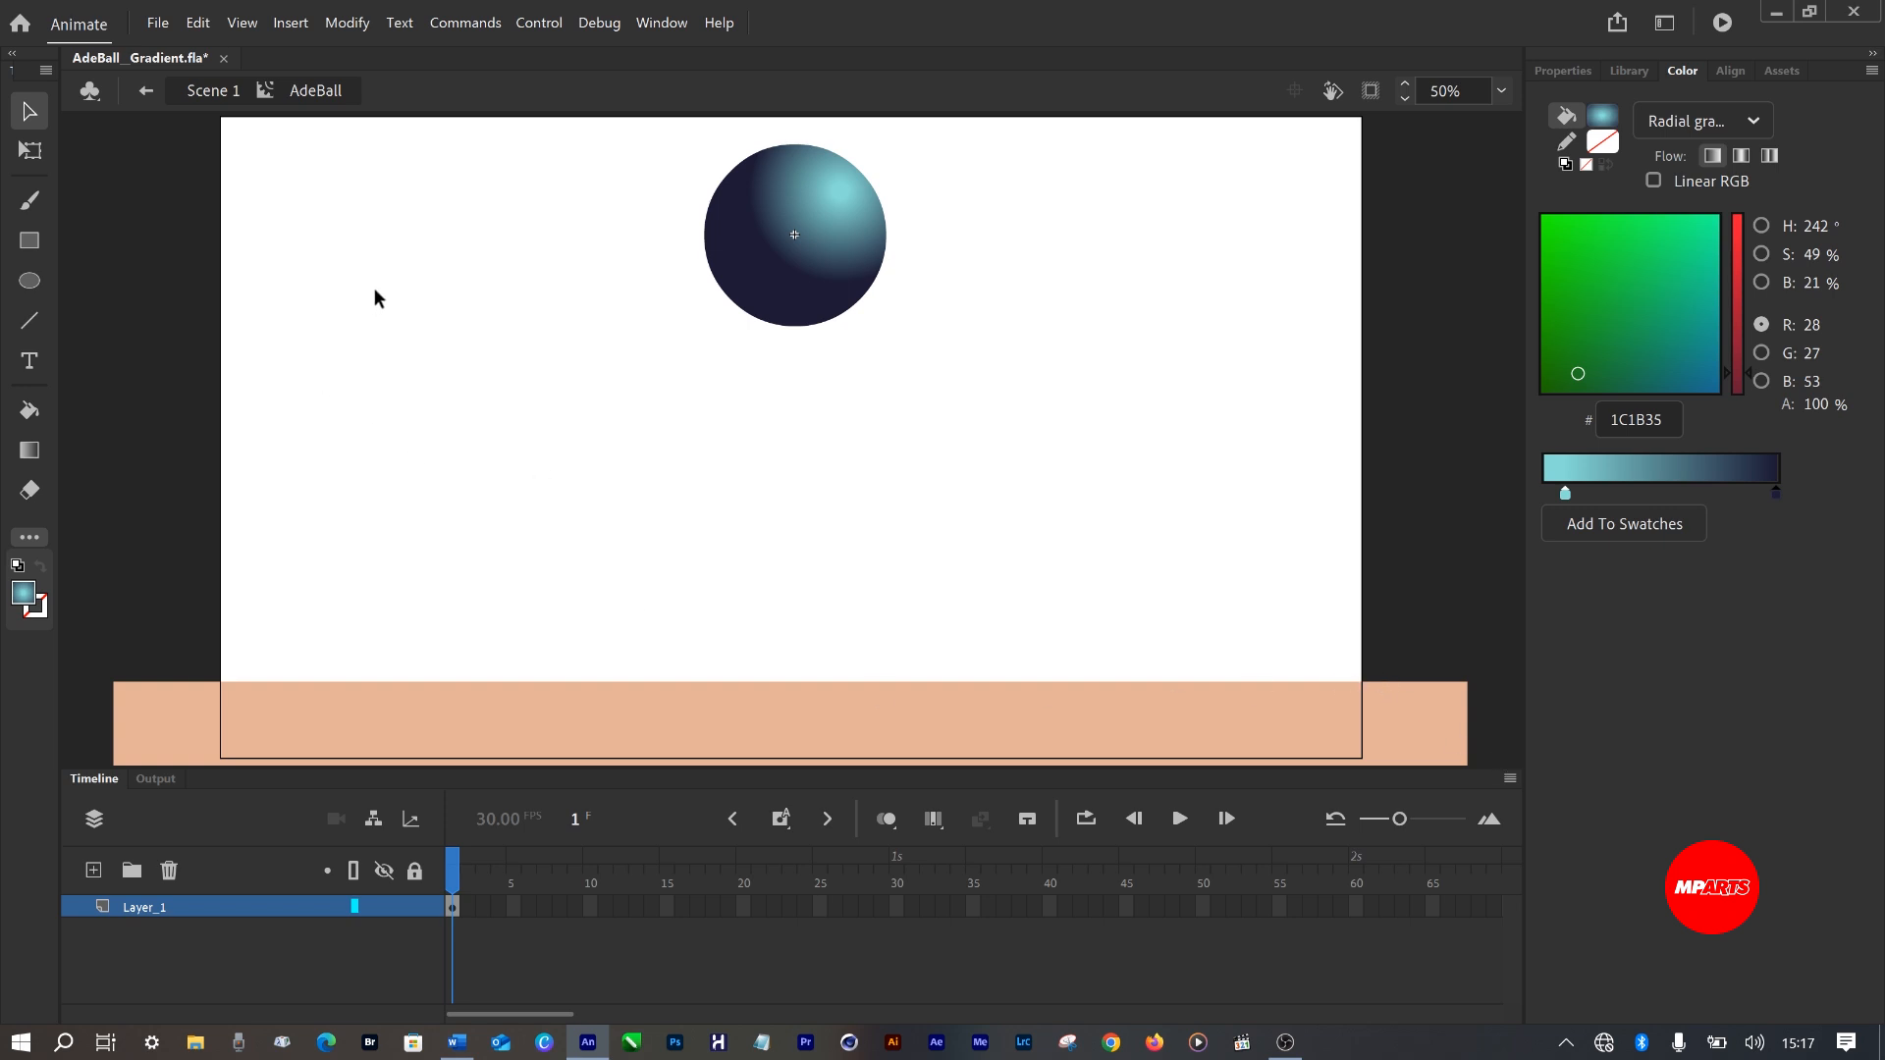
double_click(434, 313)
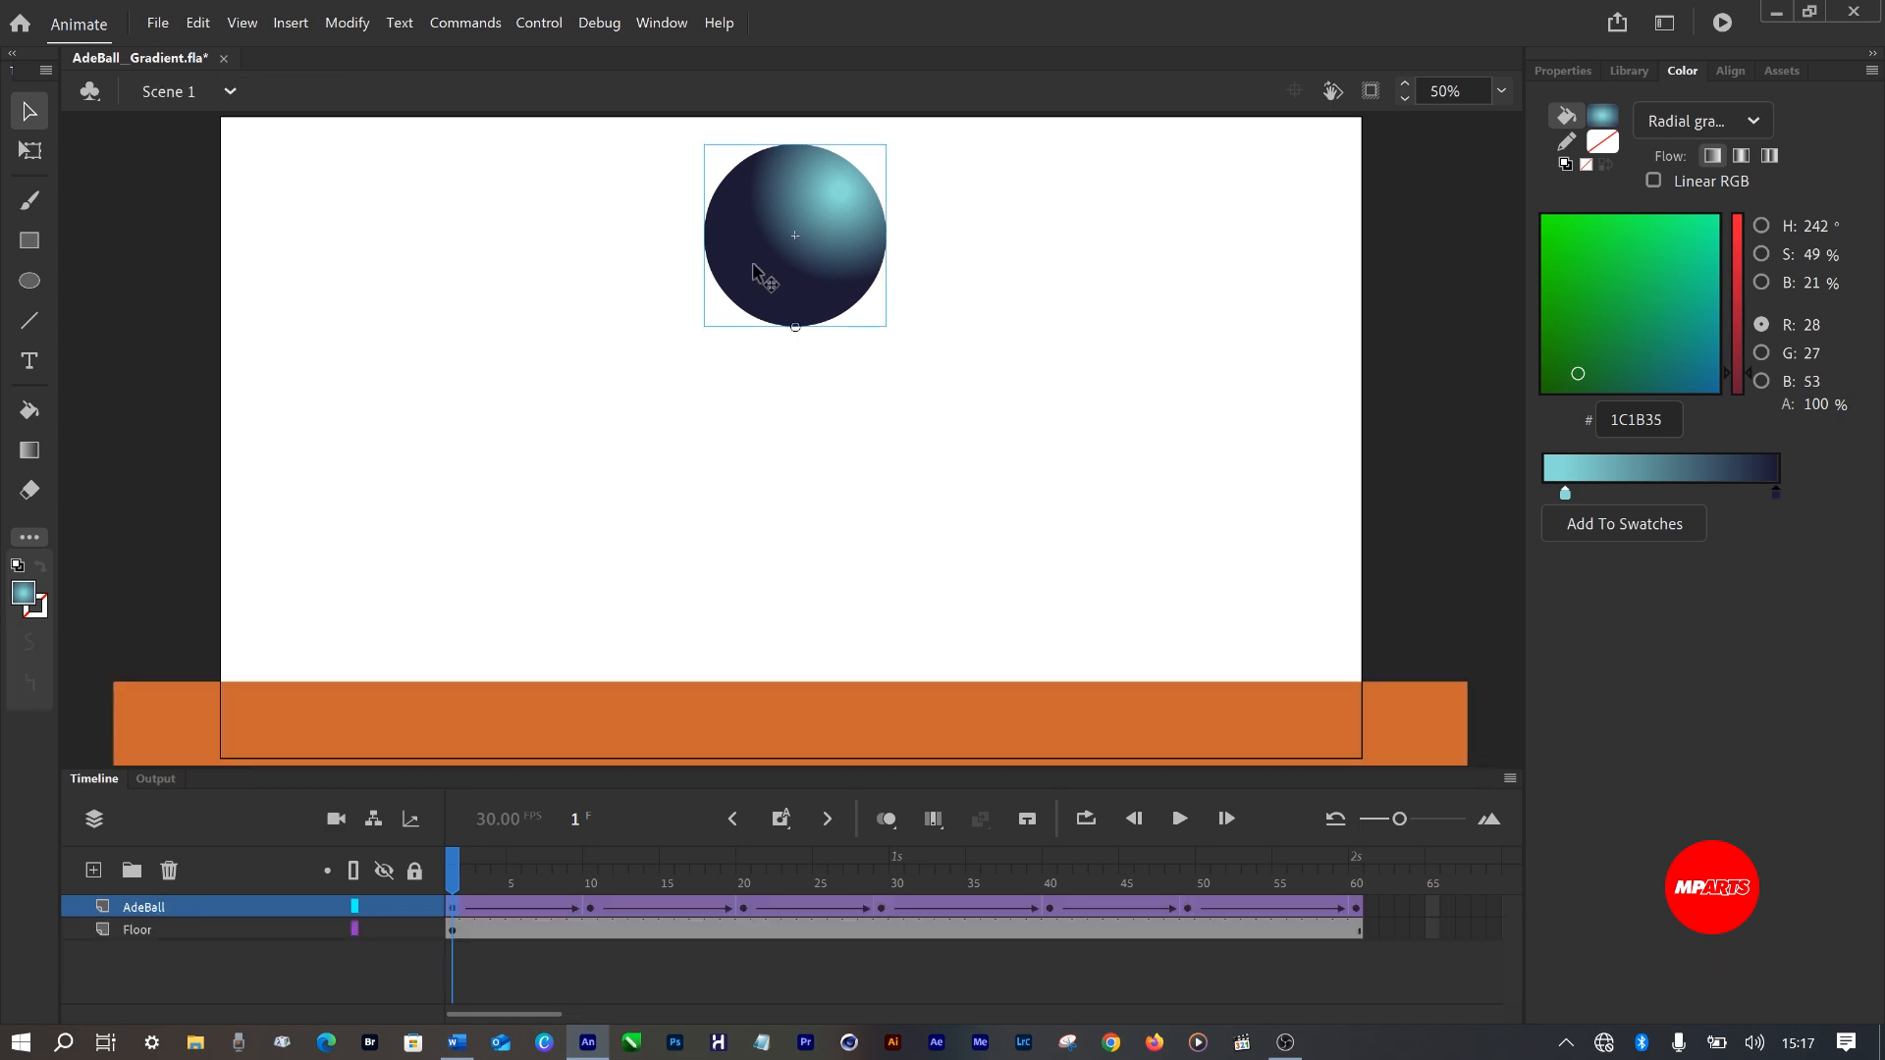
double_click(782, 267)
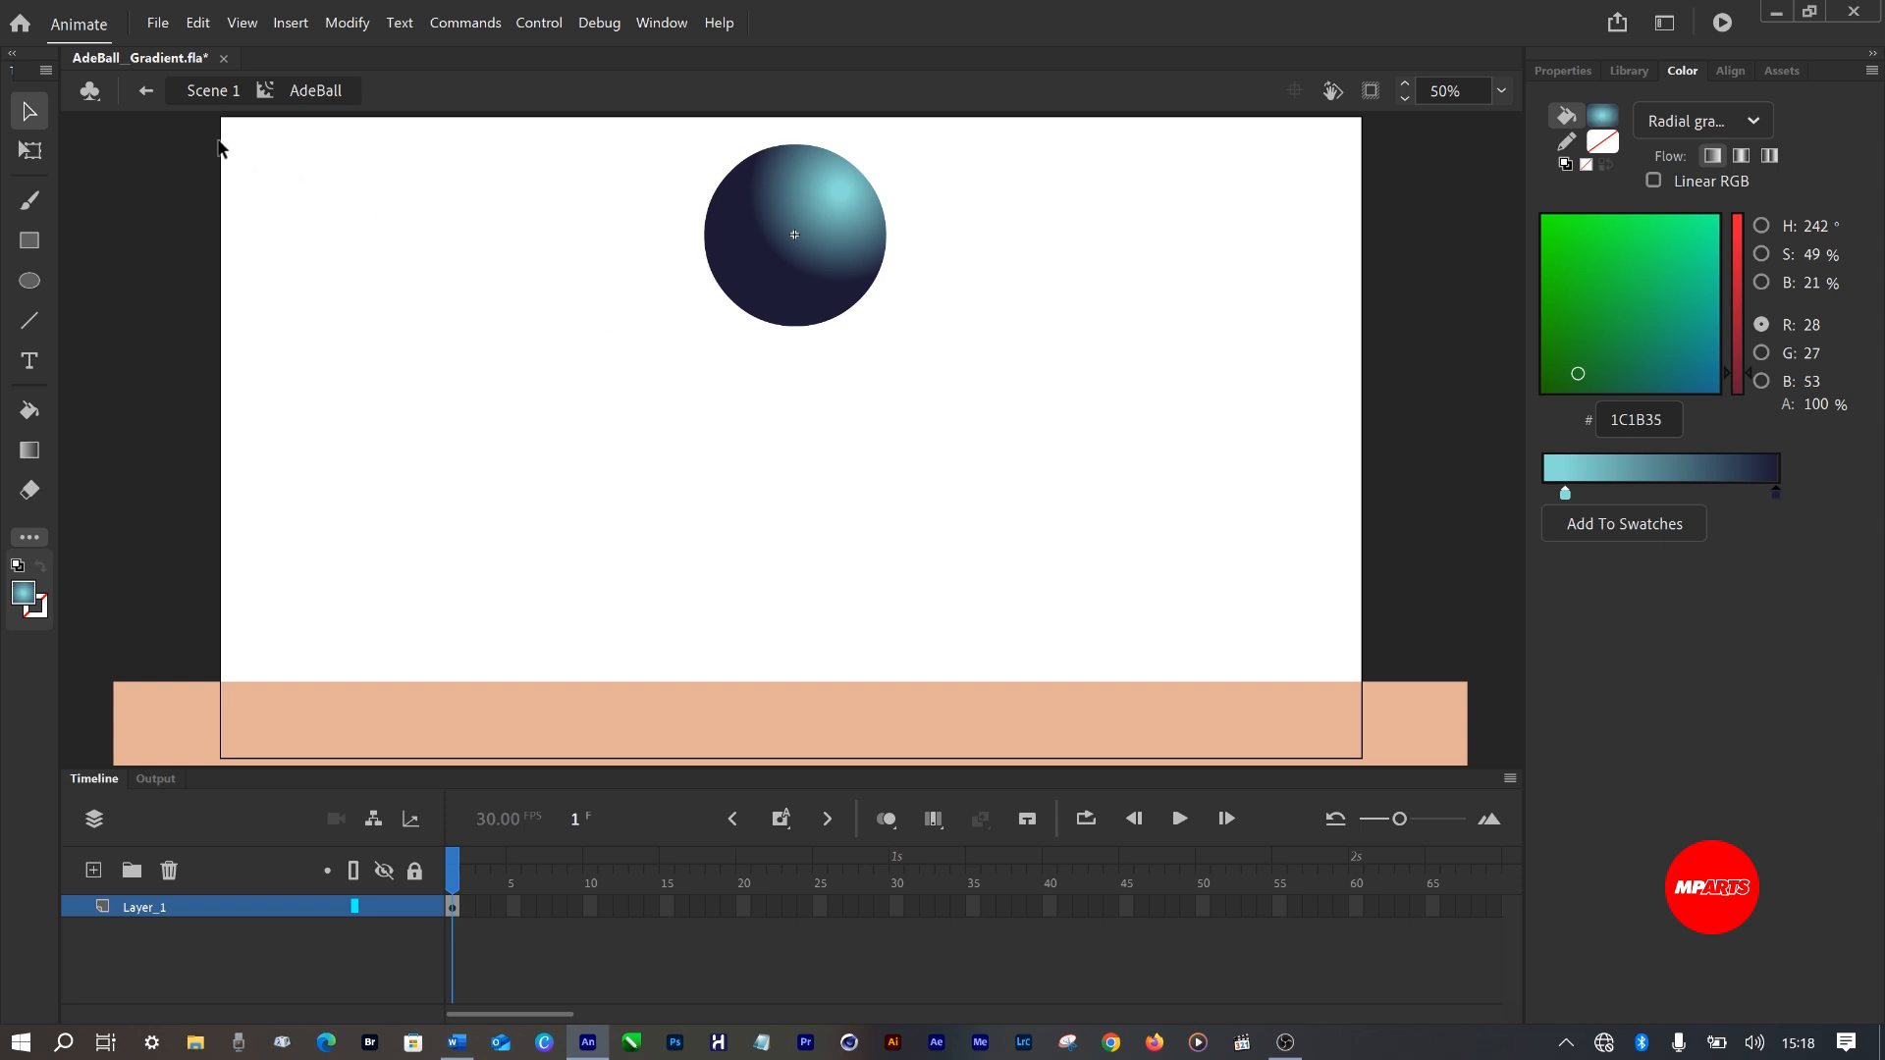
left_click(216, 91)
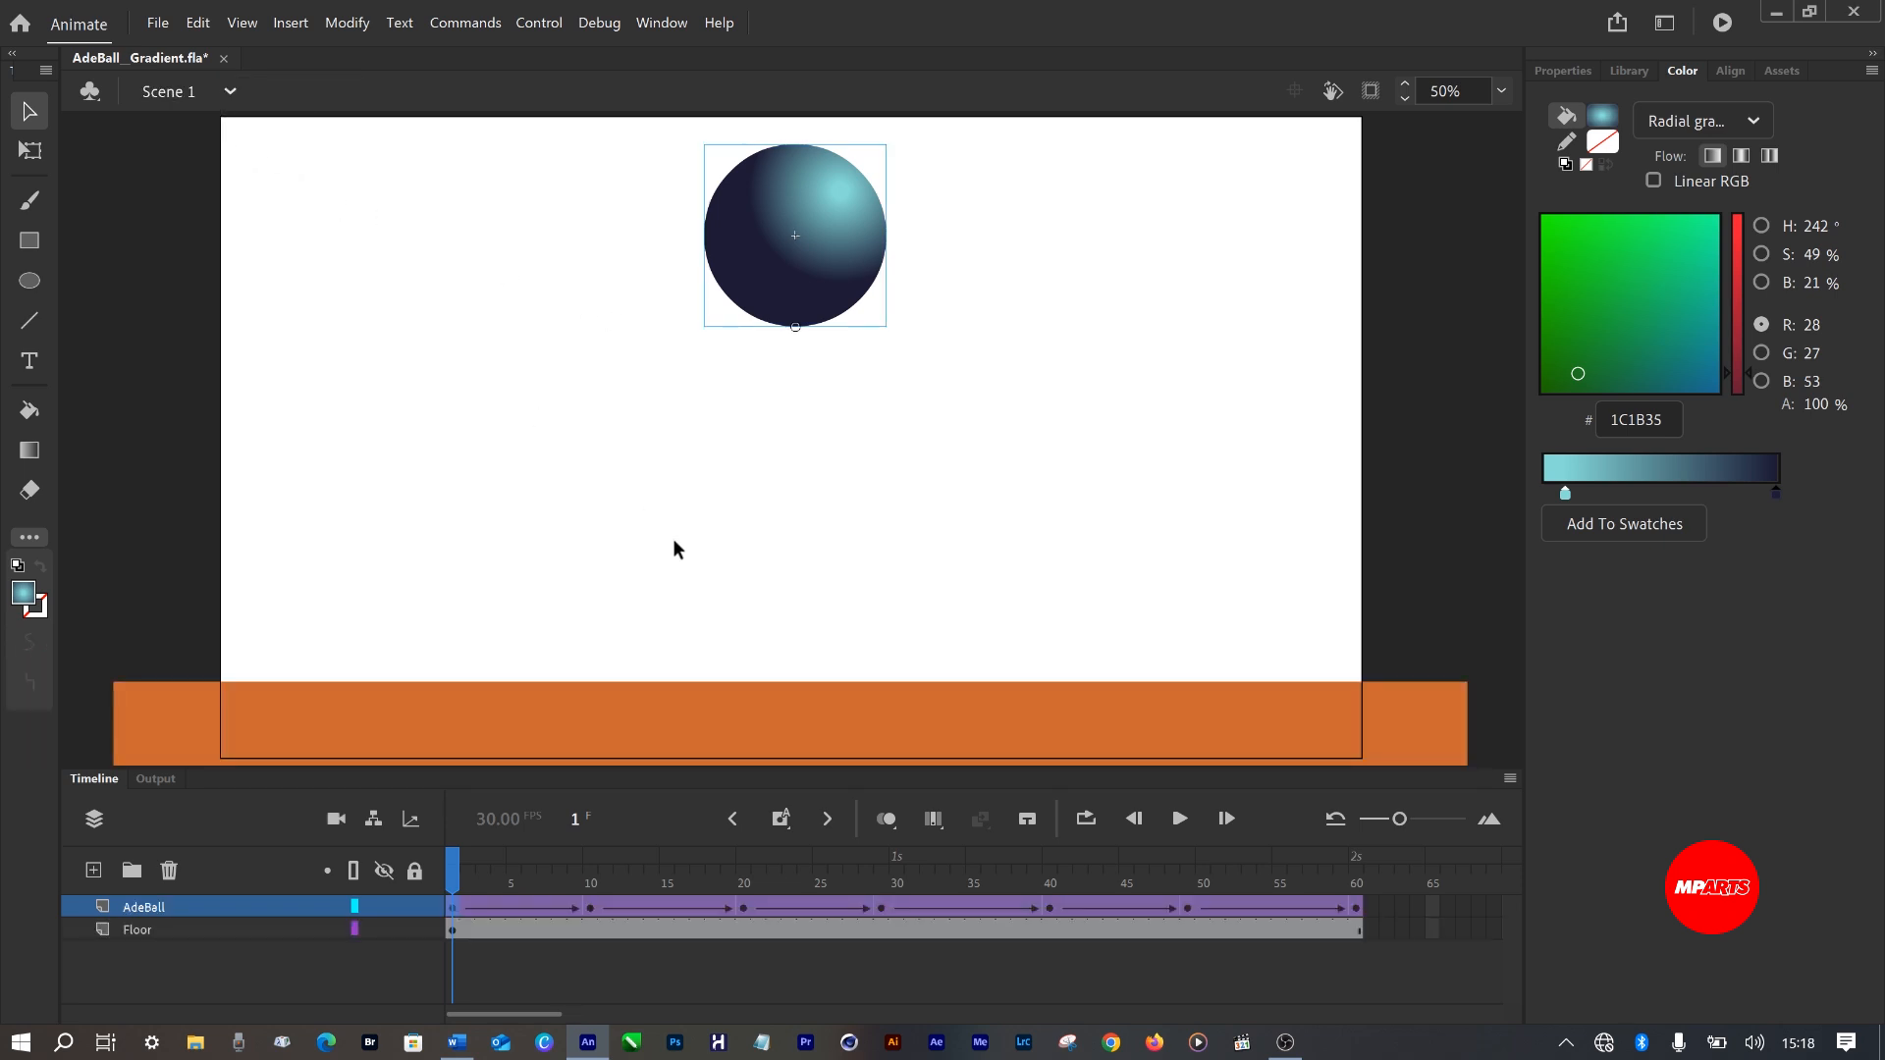
Play the bouncing ball animation several times and scrub to frame 10, where the ball touches the floor.
left_click(1179, 820)
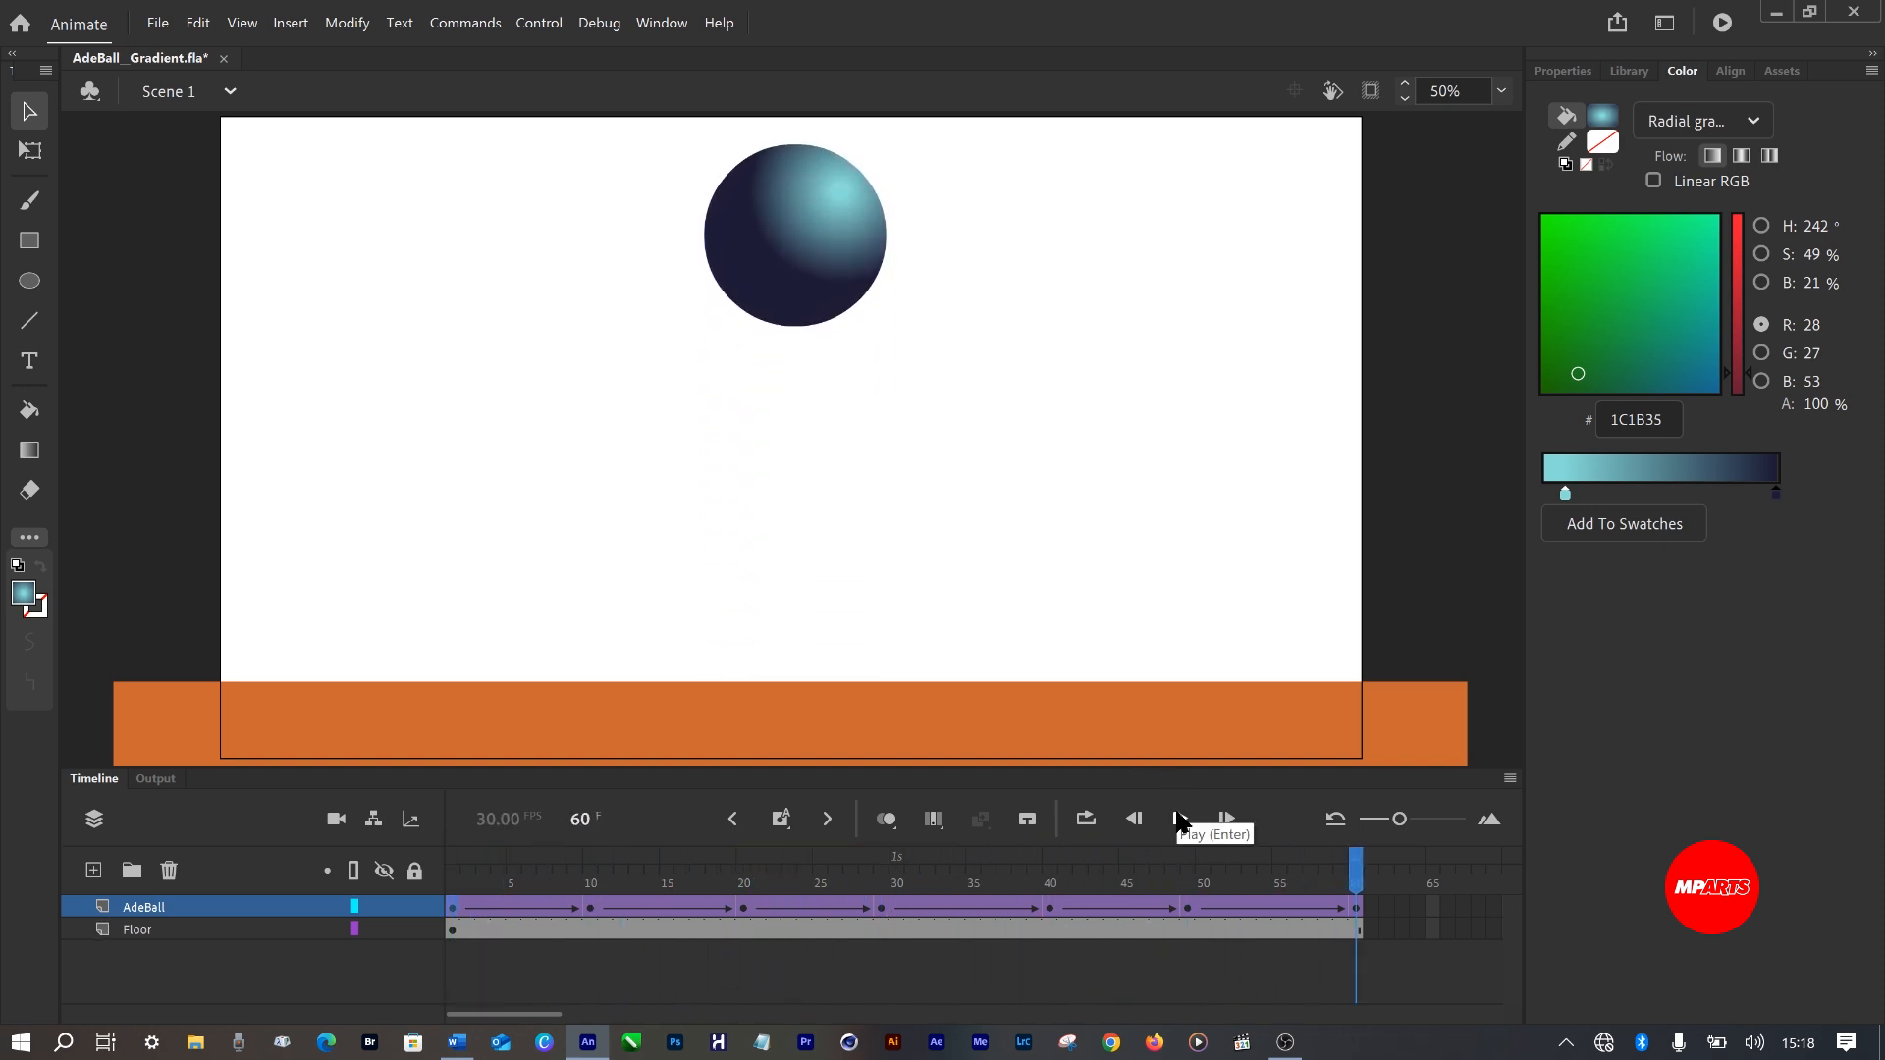
left_click(1179, 819)
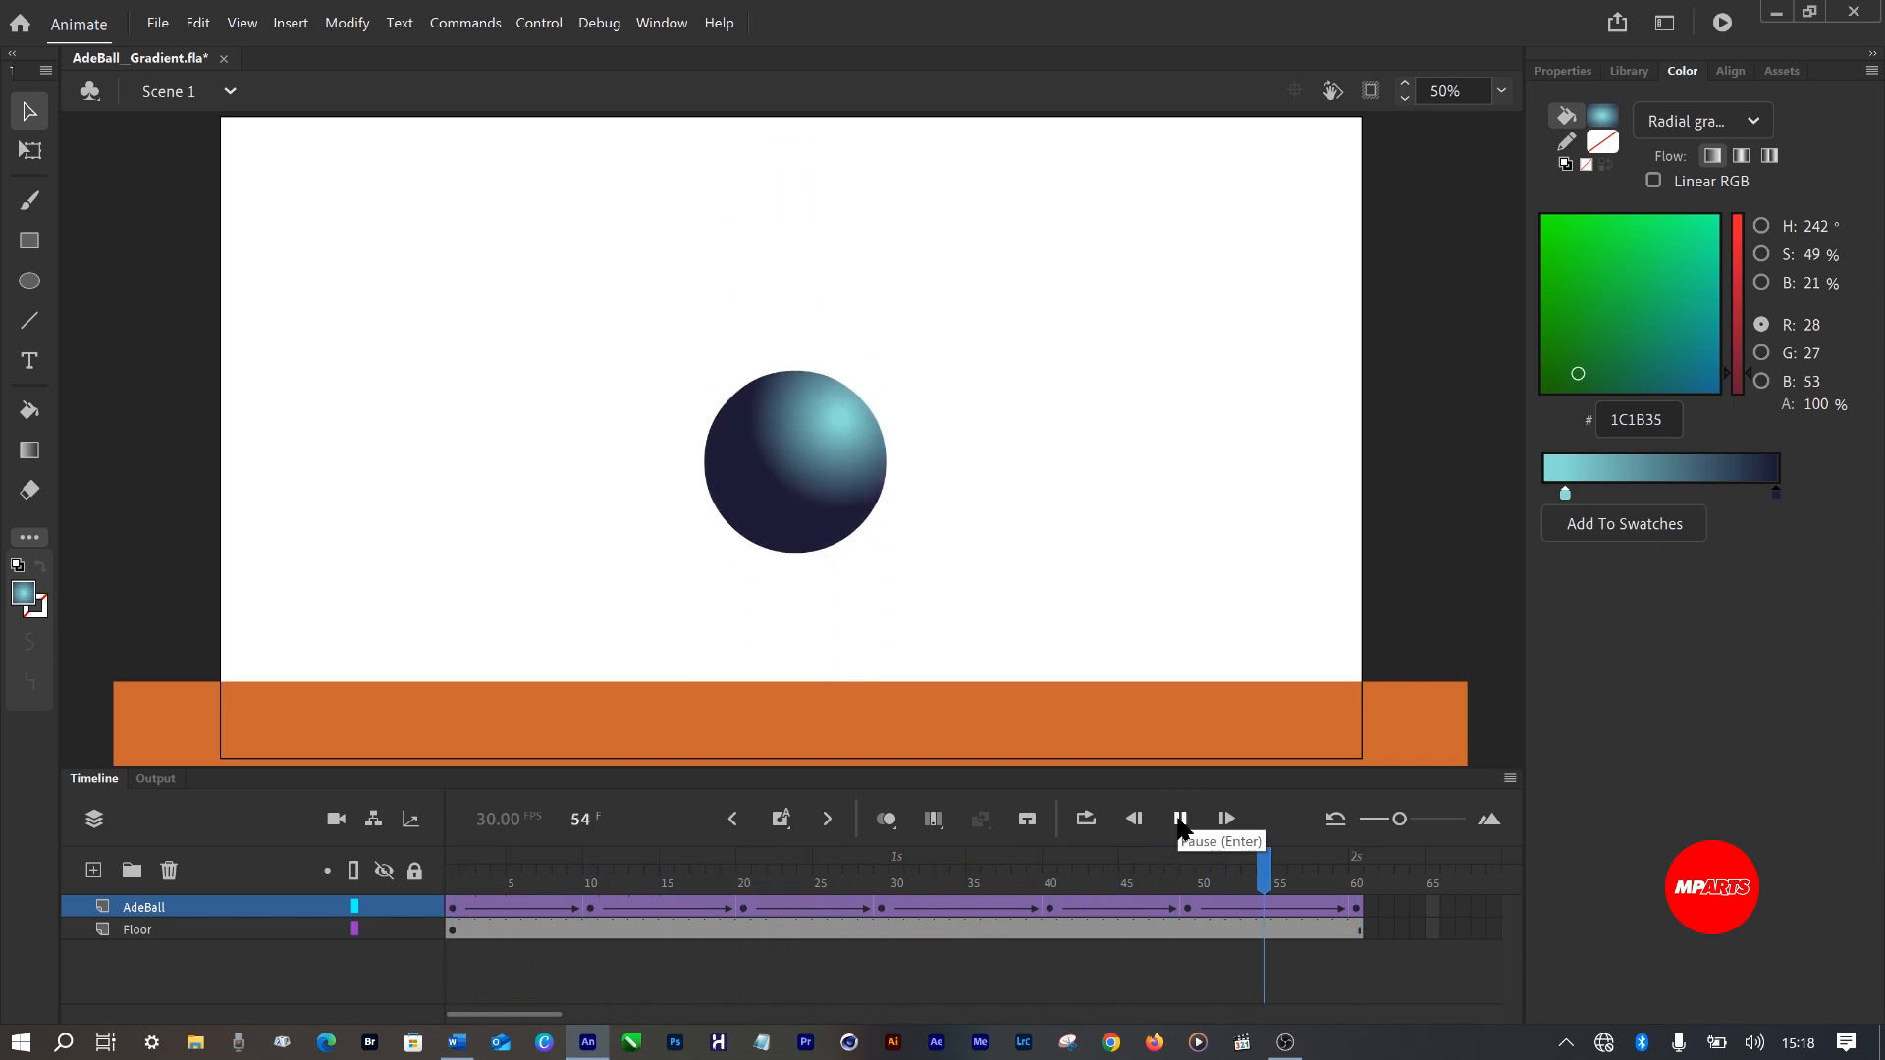
left_click(1179, 819)
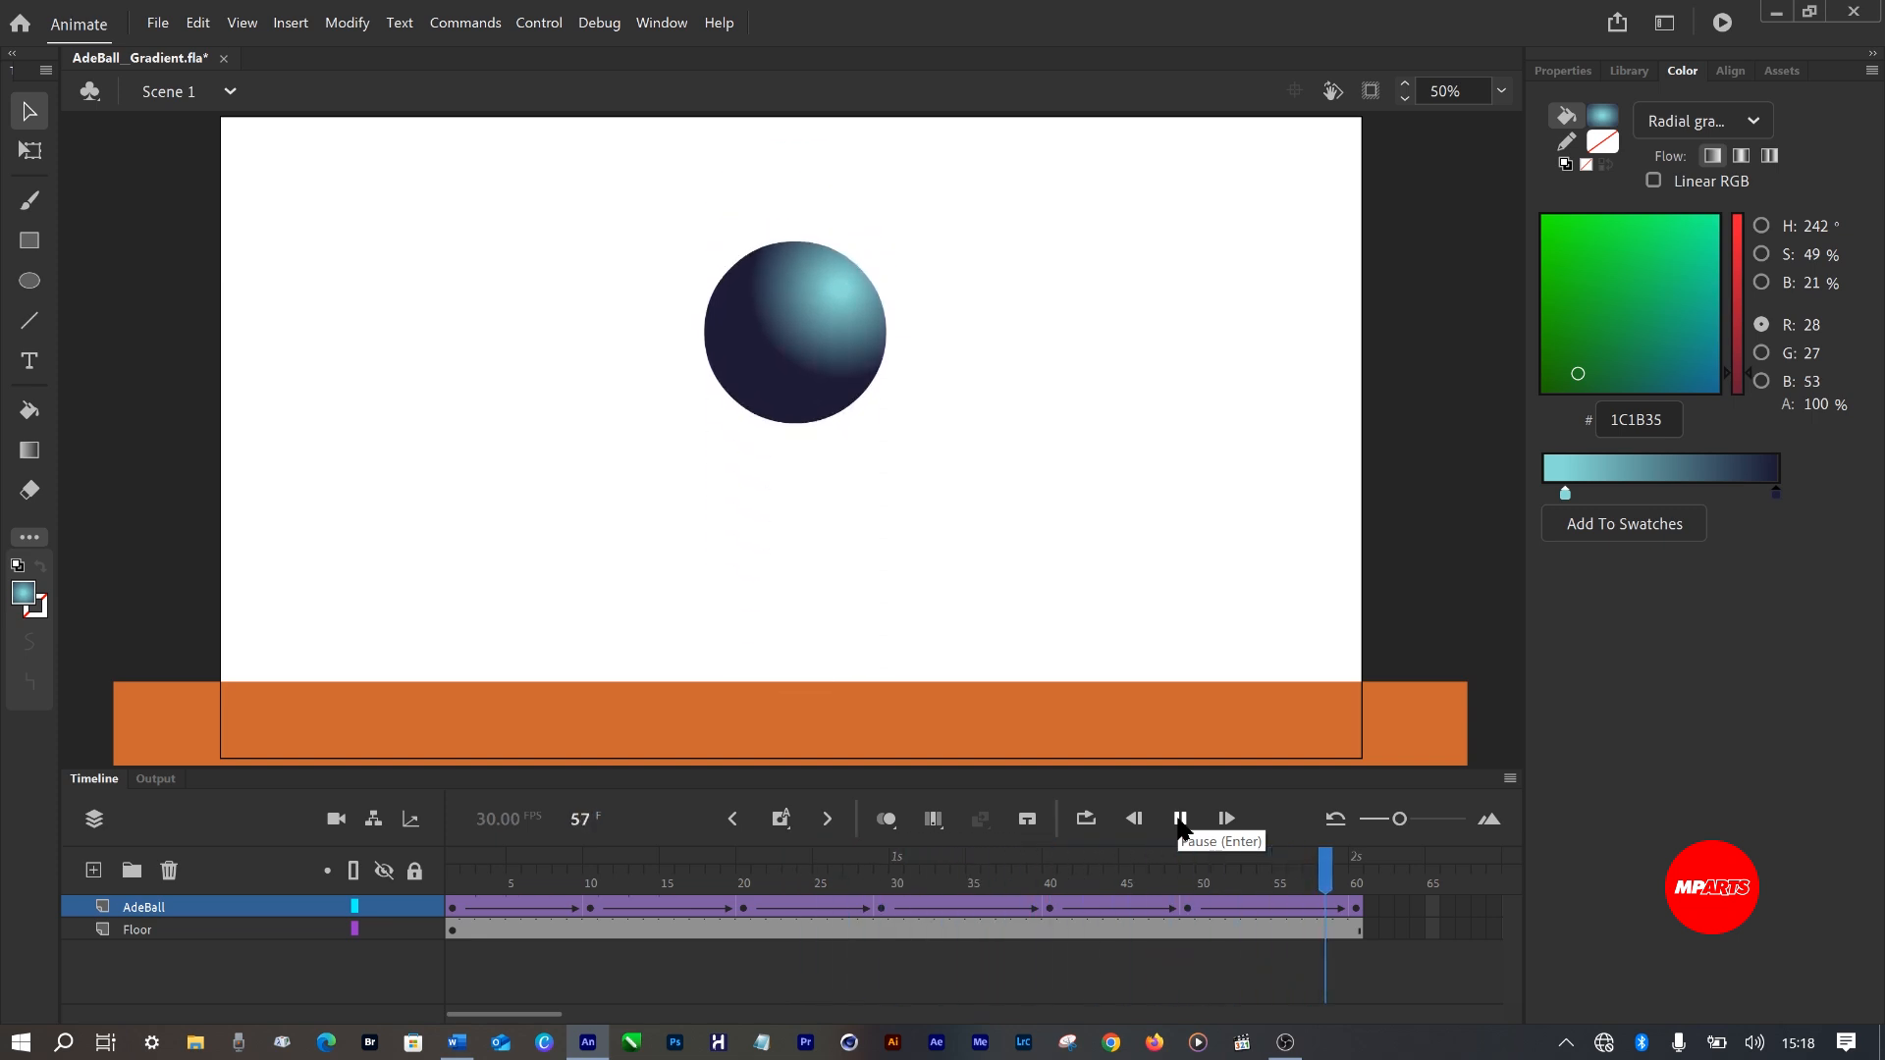
left_click(1179, 820)
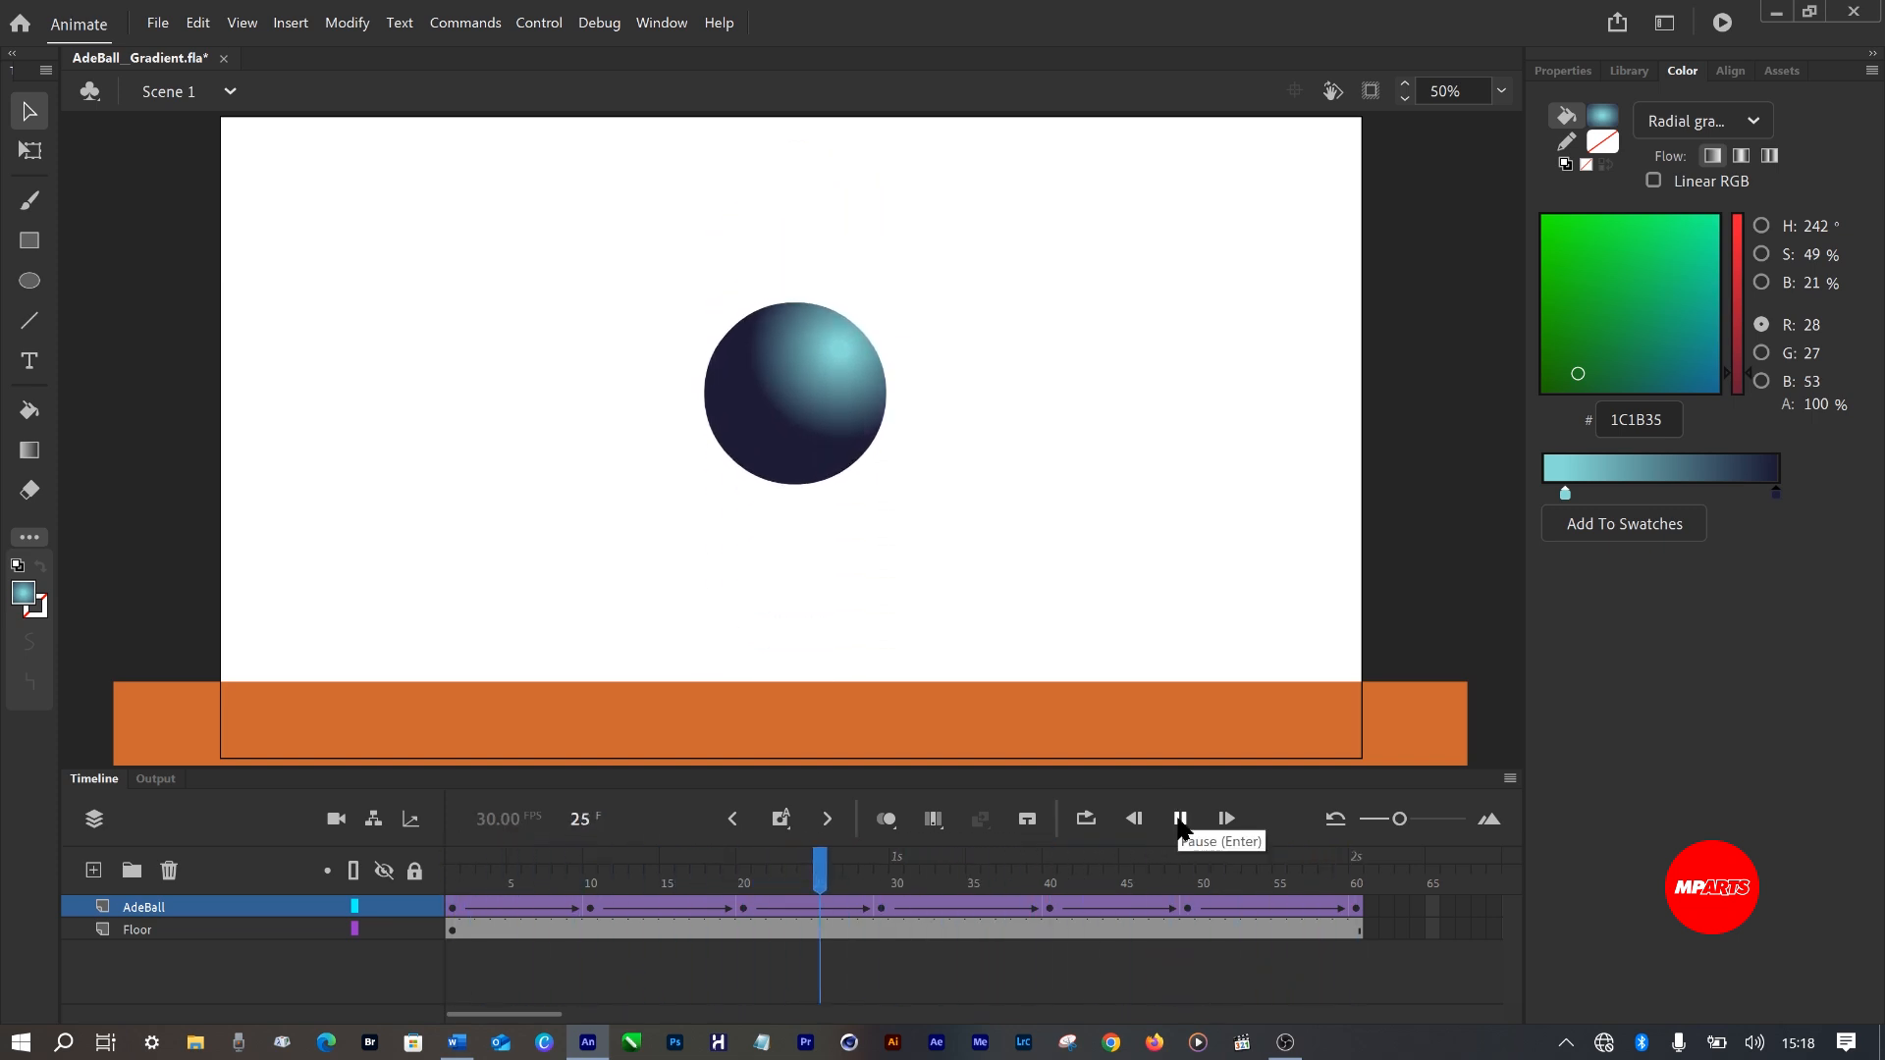
left_click(1179, 820)
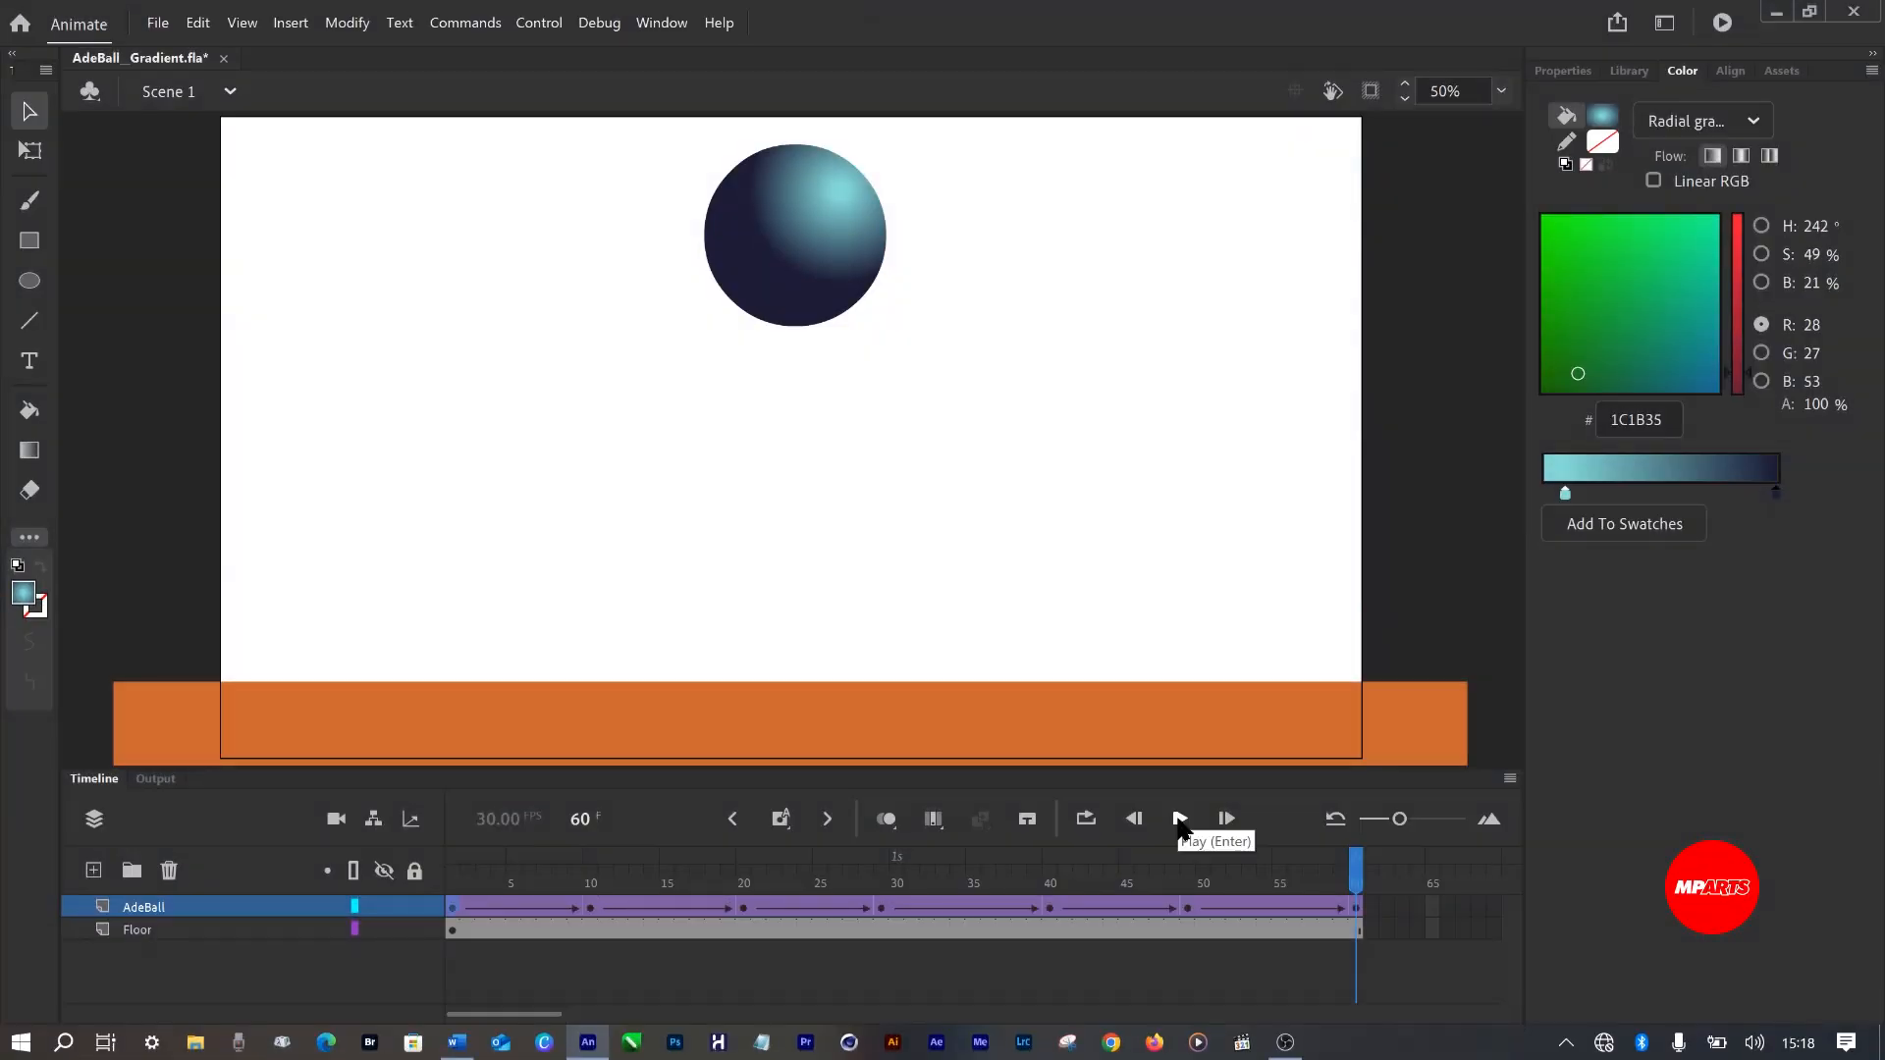
left_click(1179, 820)
left_click_drag(453, 873, 598, 871)
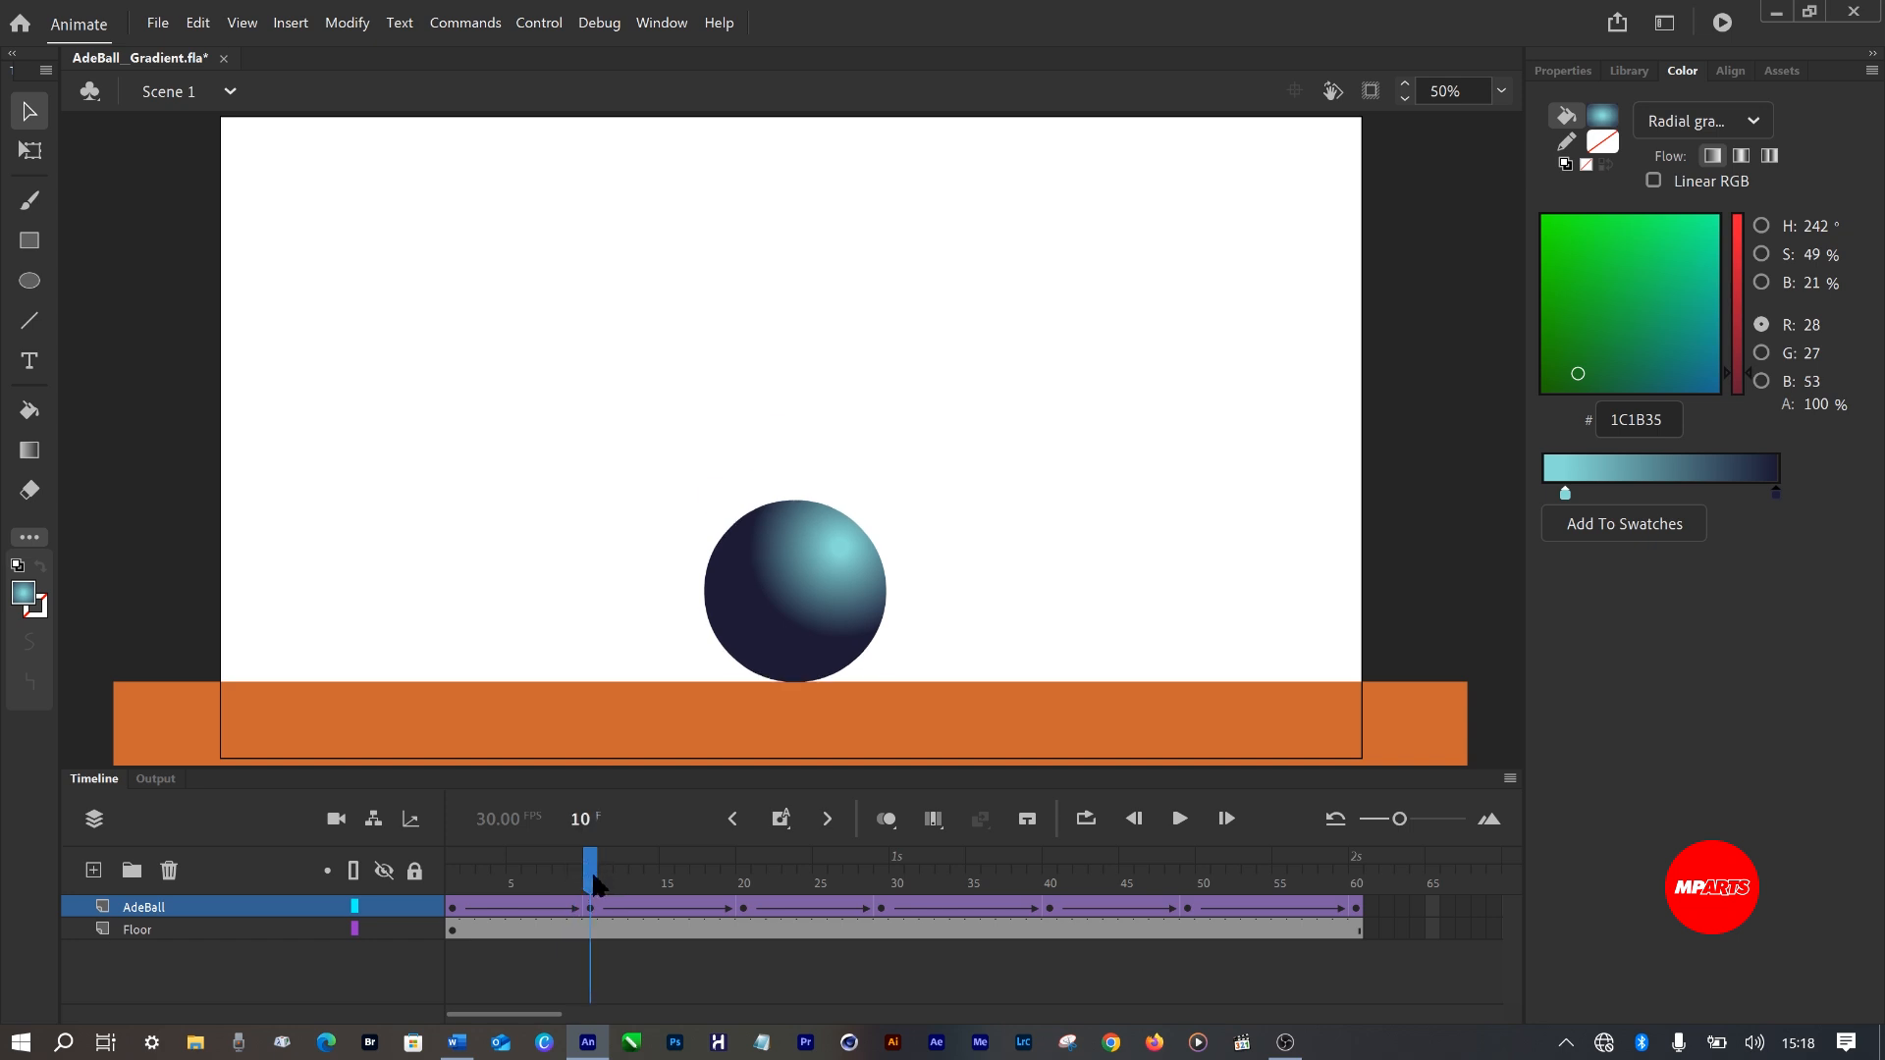
Save the document and insert a keyframe at frame 5 of the AdeBall layer.
key("ctrl+s")
left_click_drag(582, 879, 508, 889)
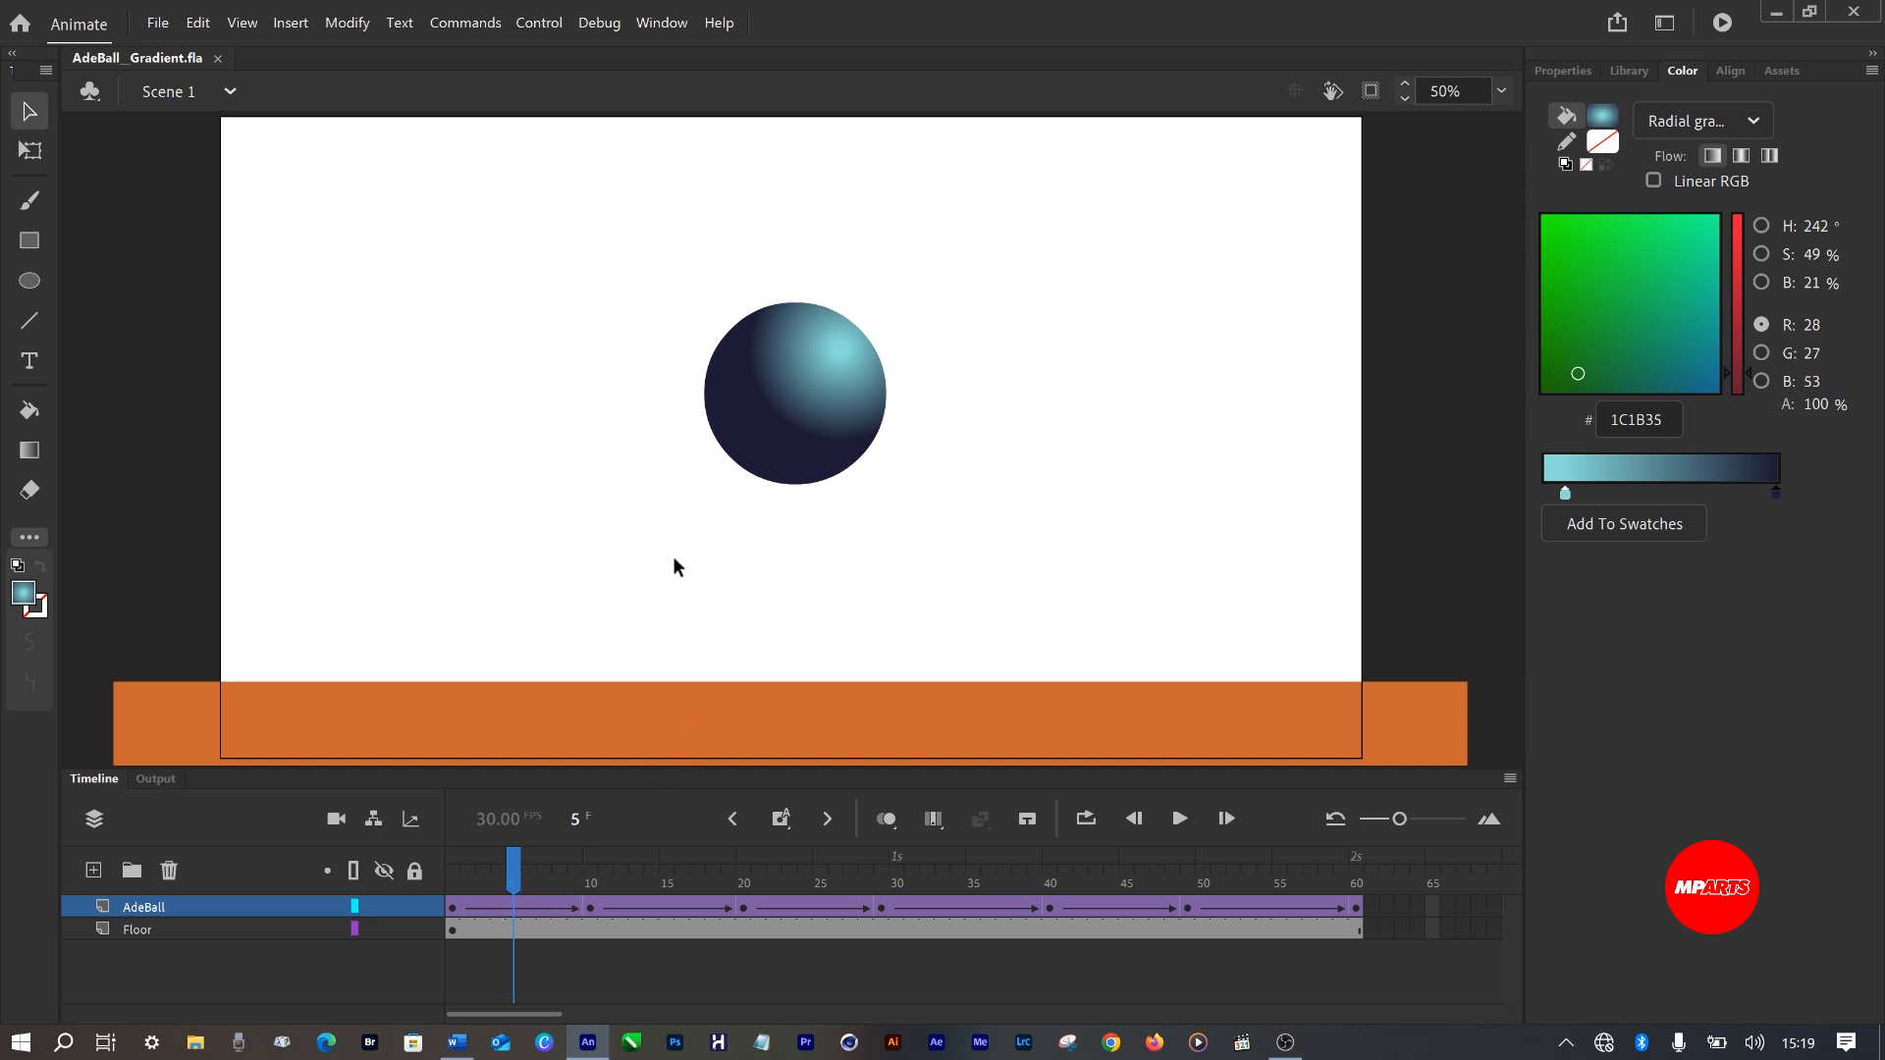
right_click(511, 903)
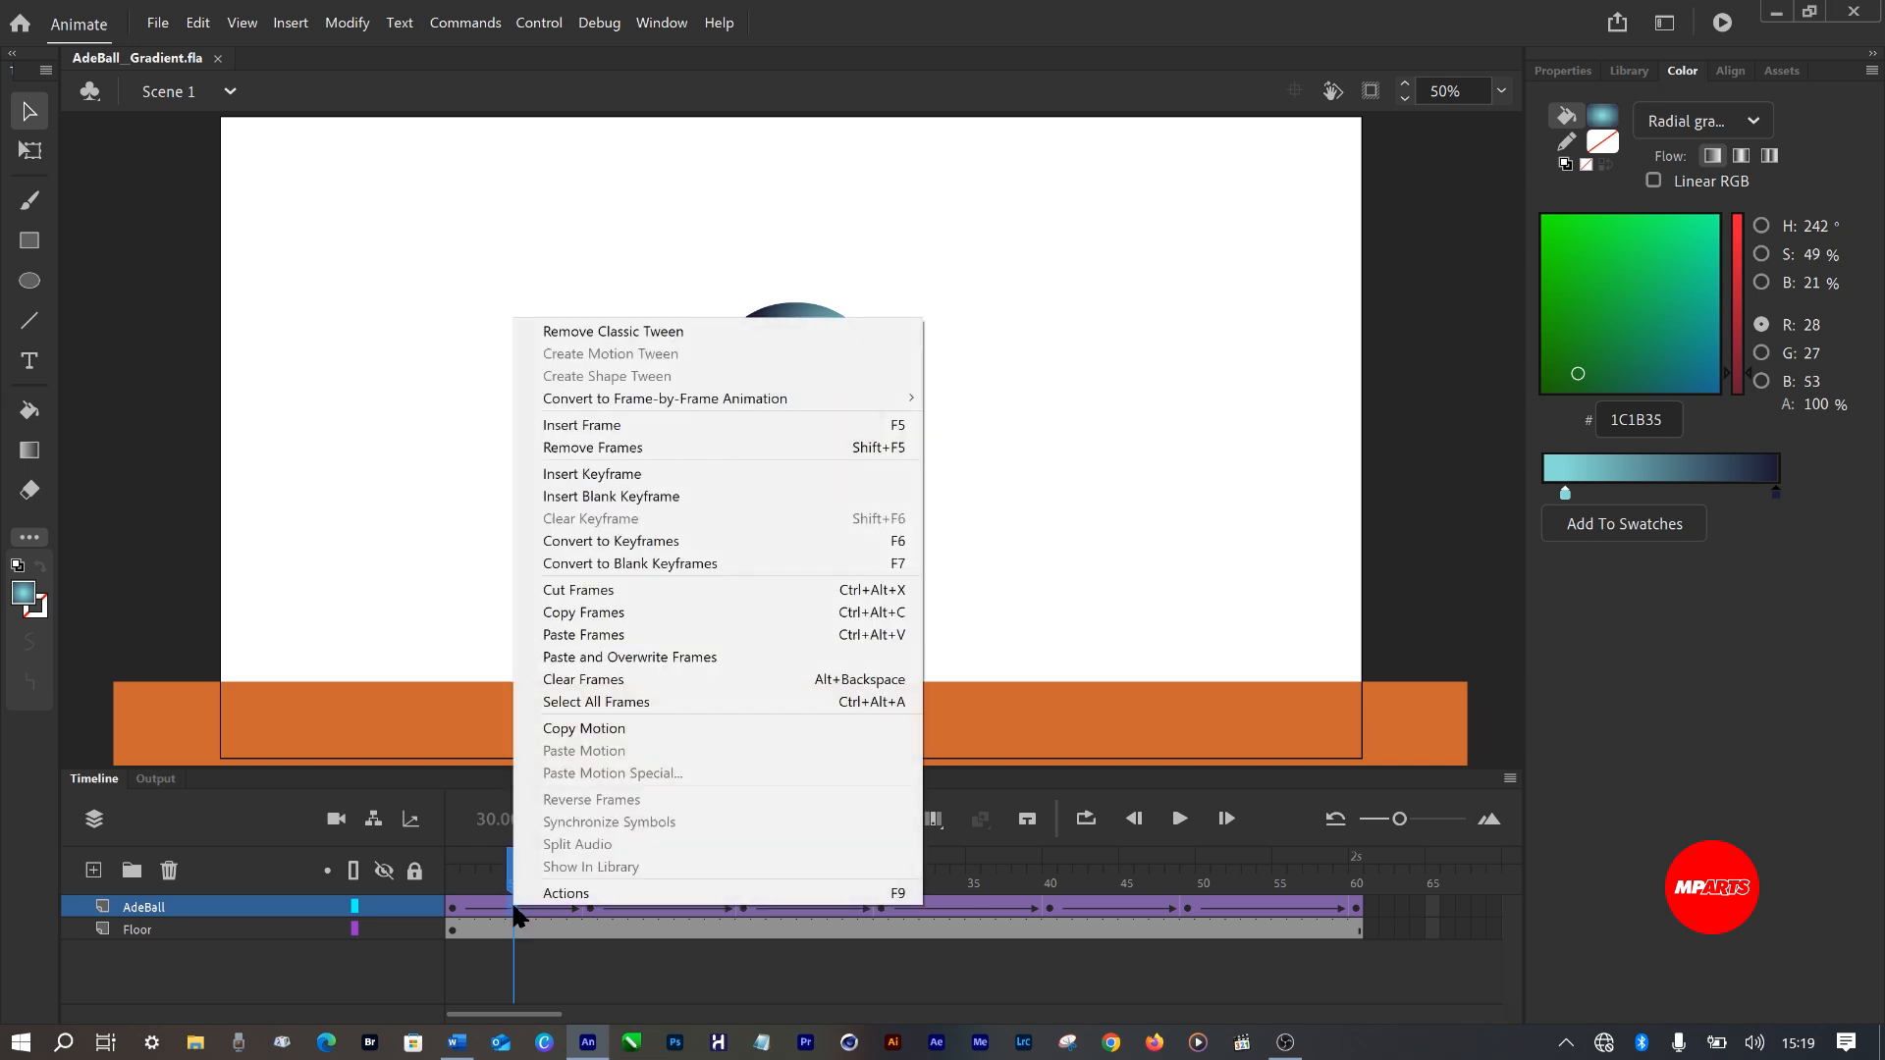
left_click(634, 474)
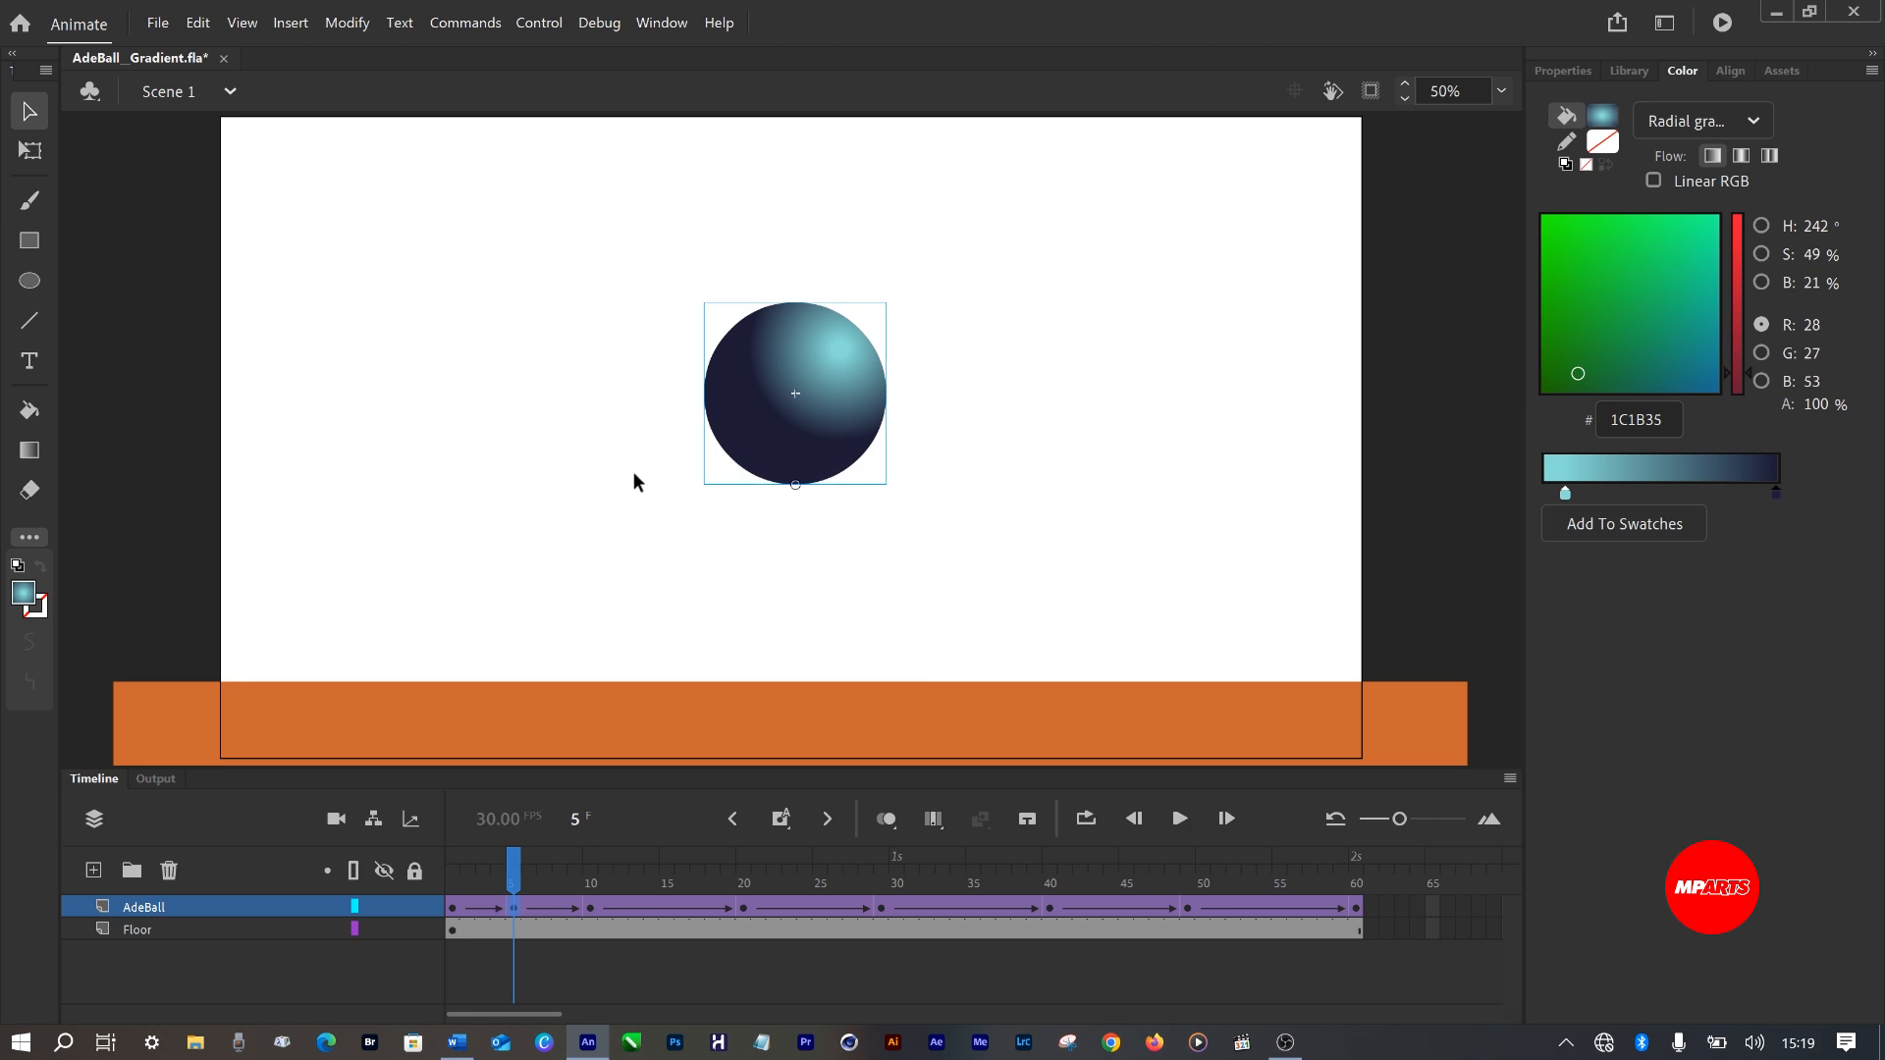
Stretch the falling ball slightly taller at frame 5 with the Free Transform tool, keeping its base in place.
left_click(29, 152)
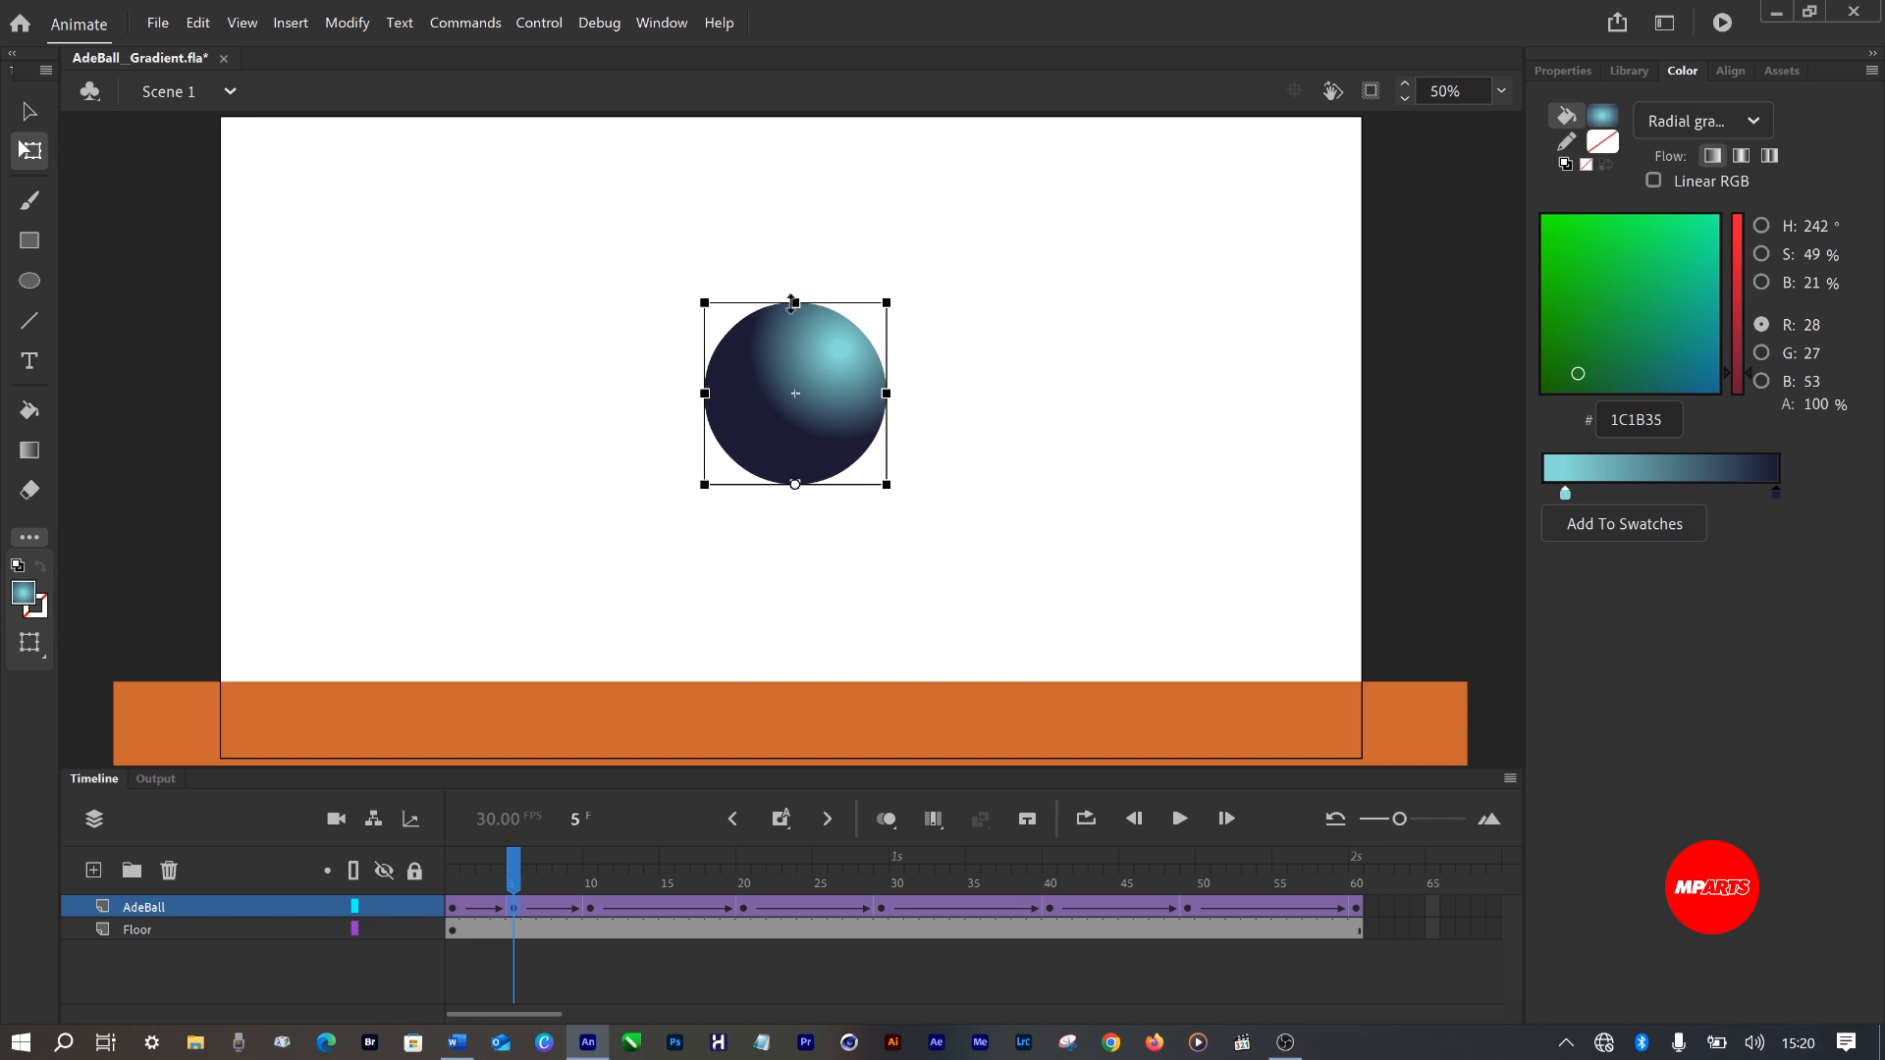
left_click_drag(797, 303, 798, 277)
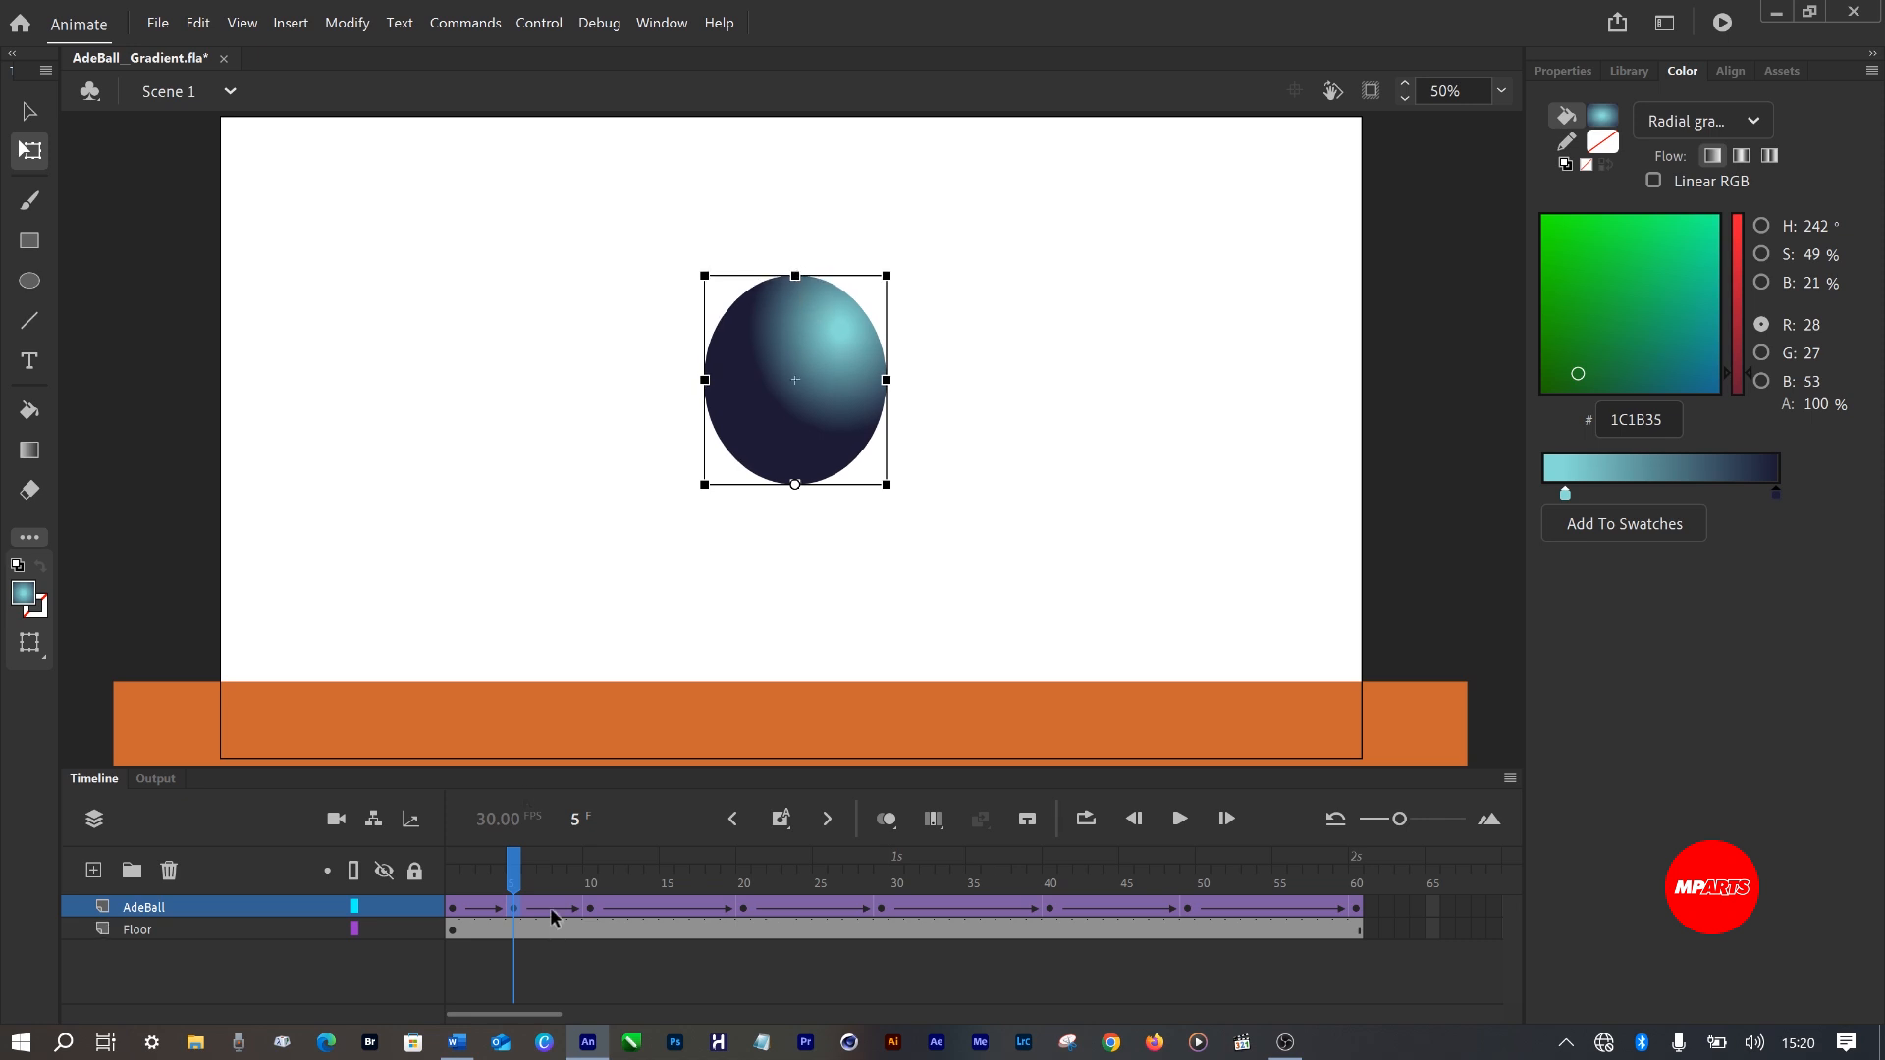
Squash the ball at frame 10 by reducing its height from above and widening it slightly on both sides.
left_click_drag(509, 877, 590, 891)
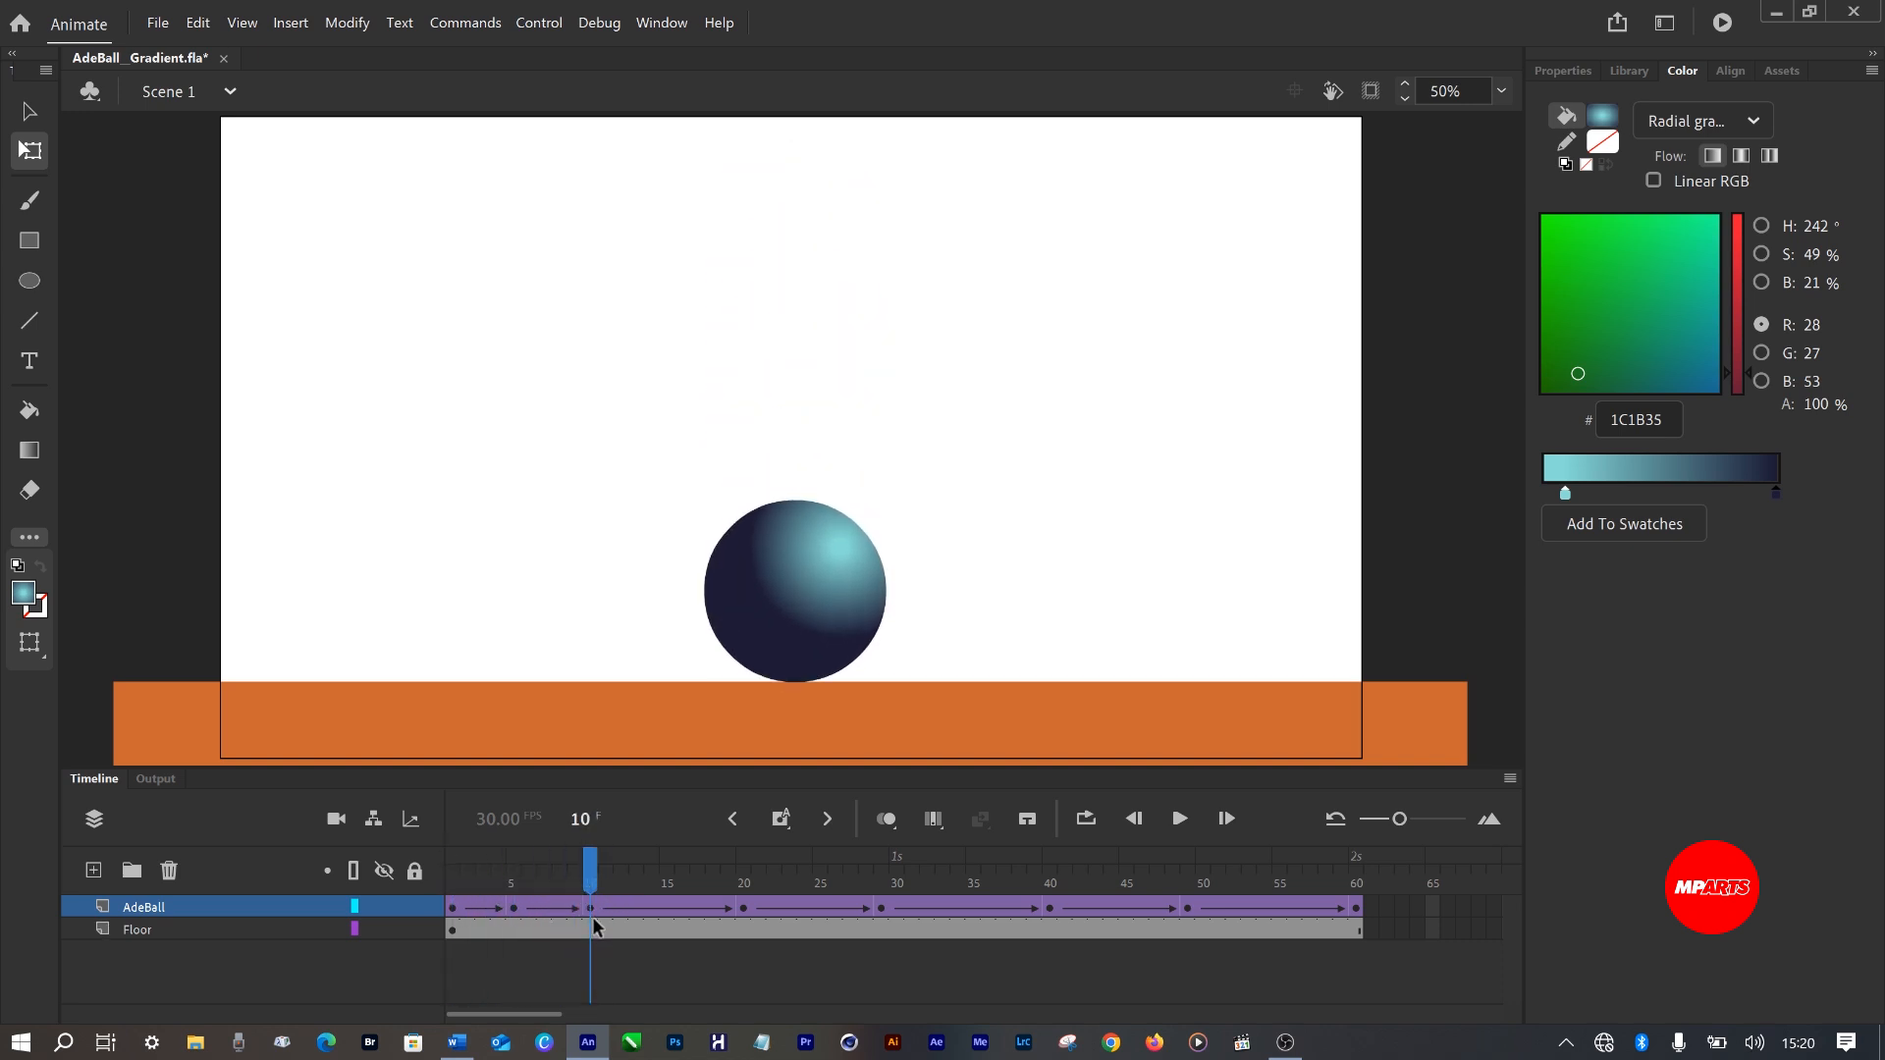
left_click(781, 607)
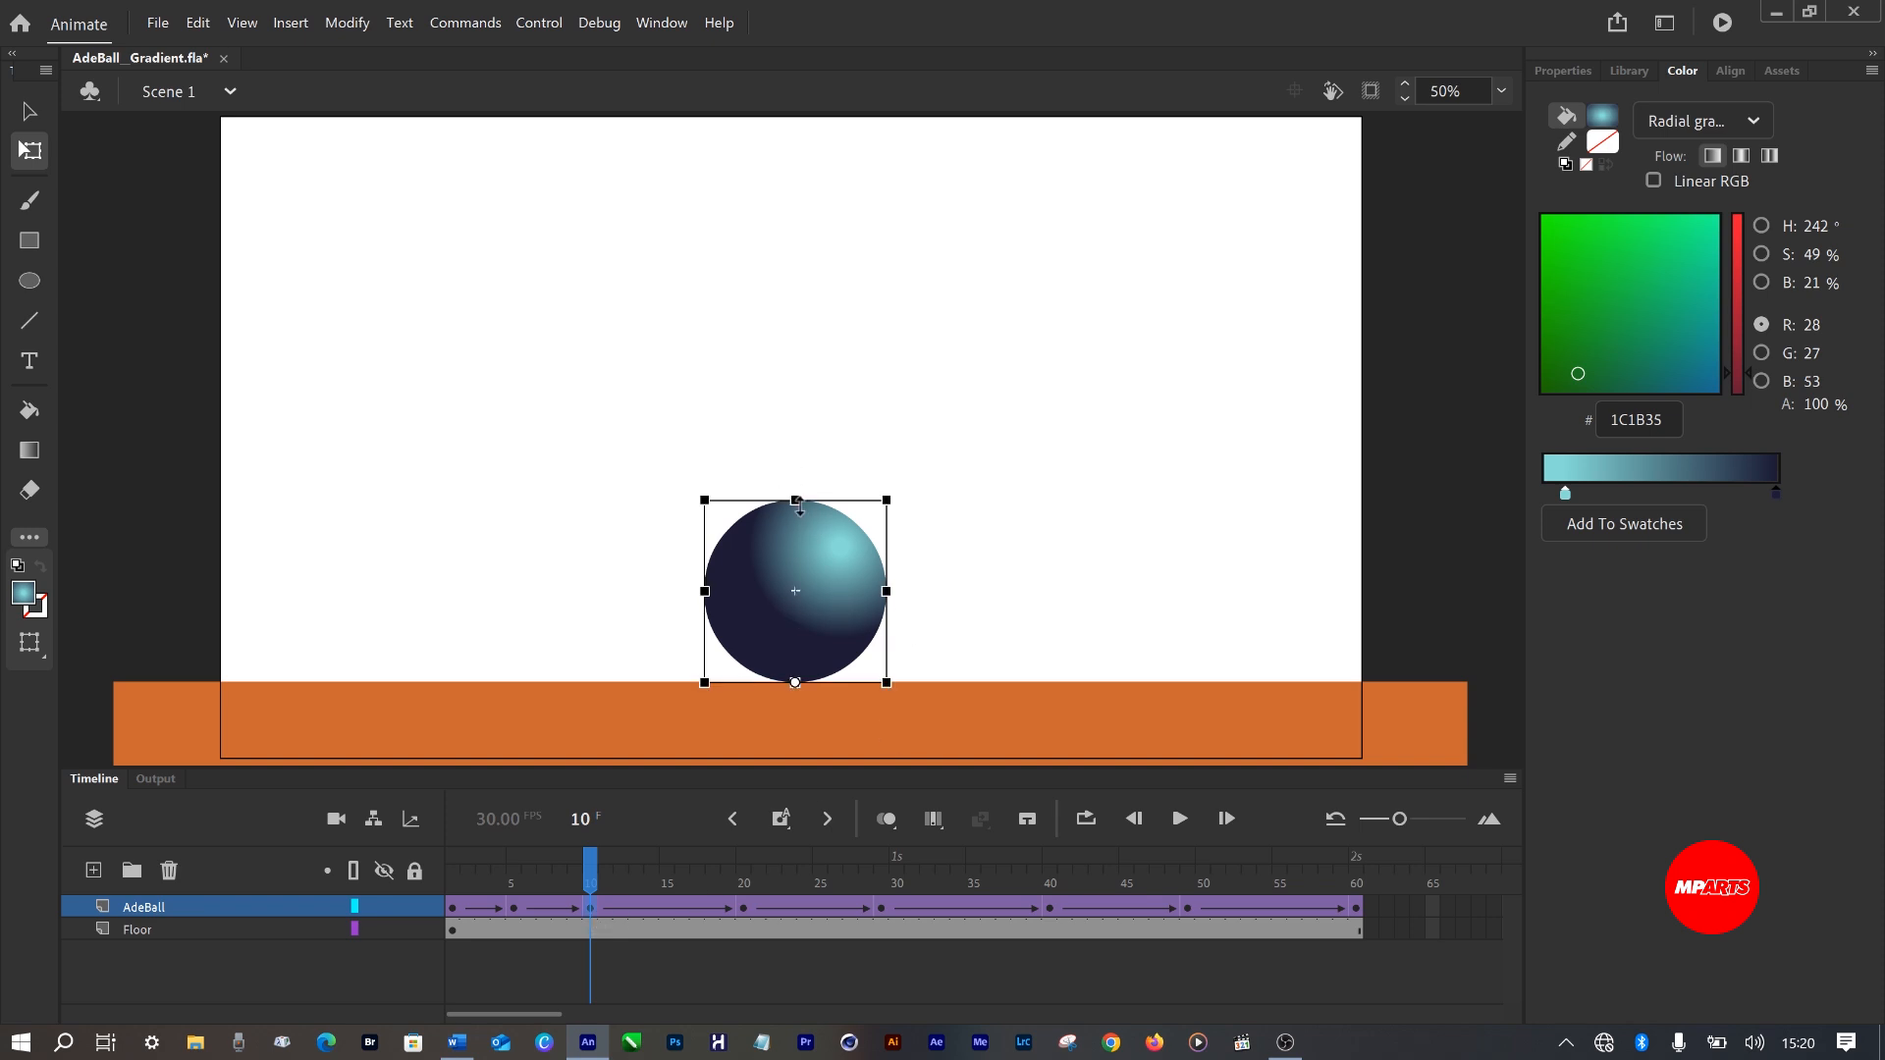
left_click_drag(798, 495, 801, 520)
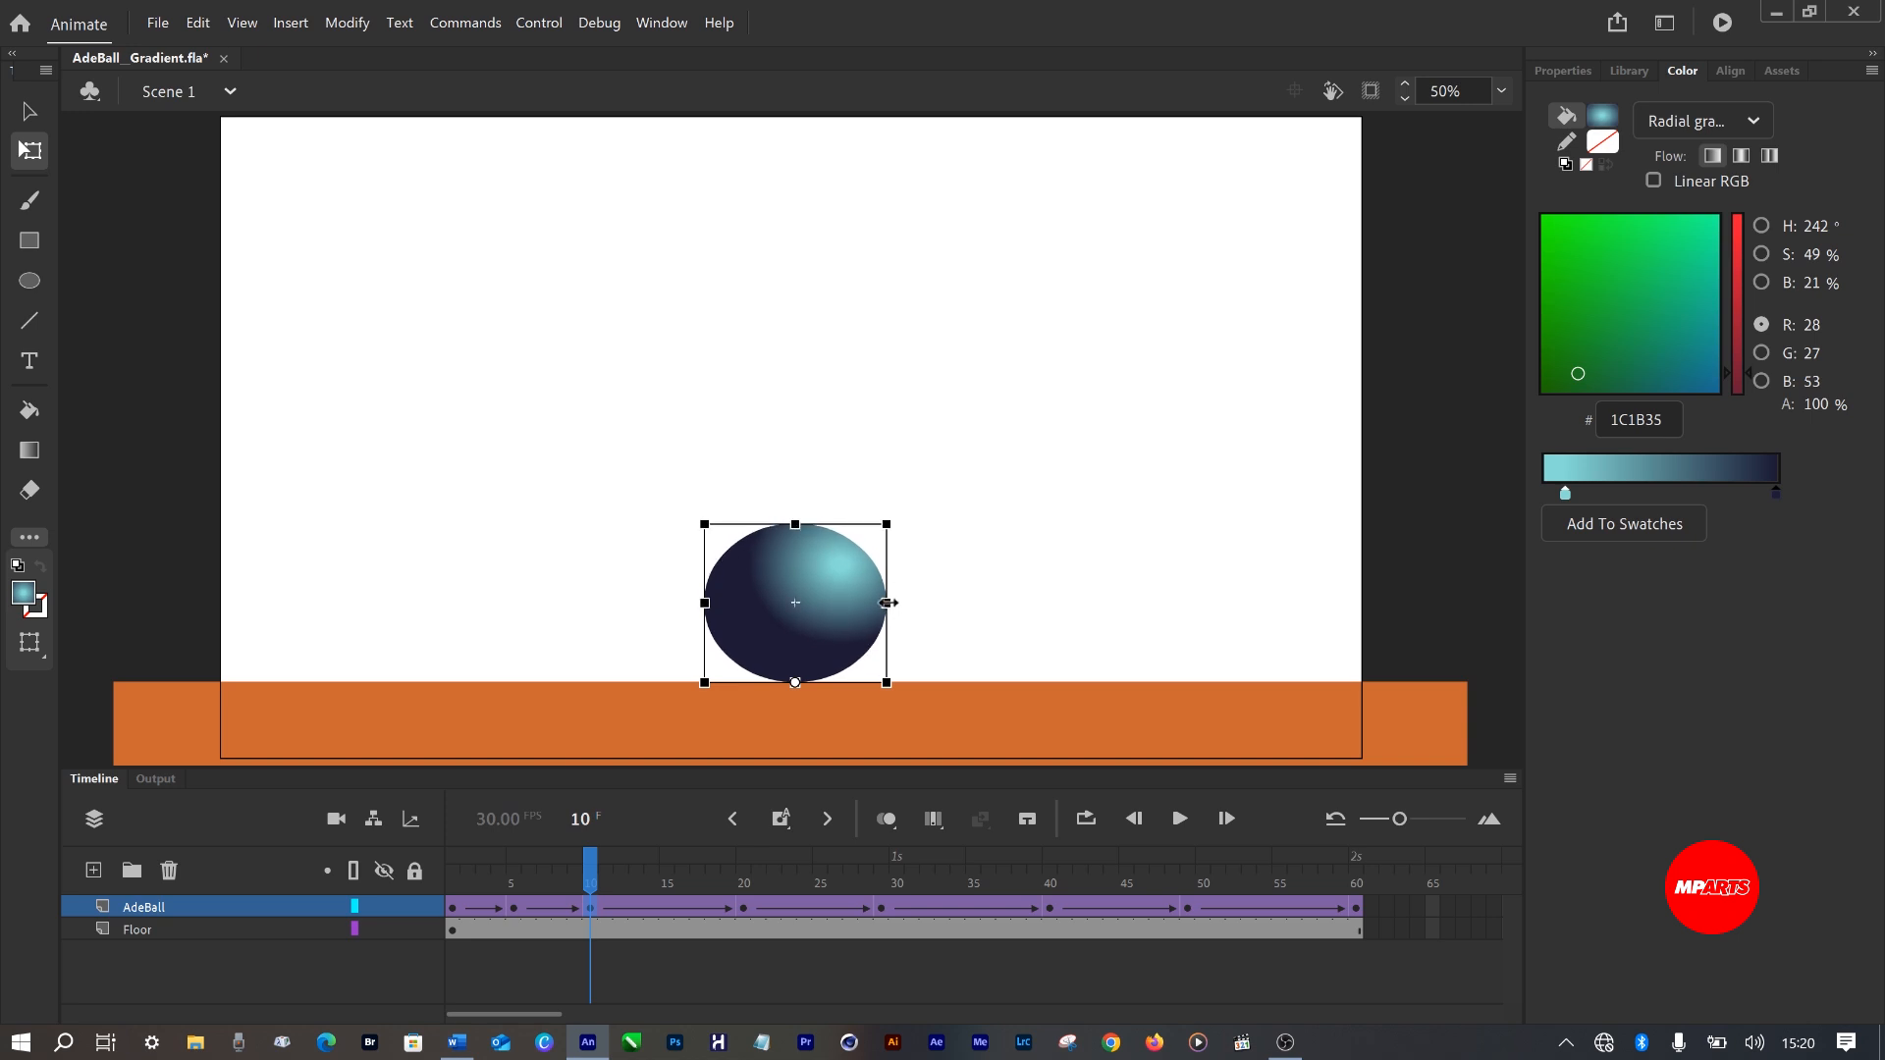
left_click_drag(889, 603, 895, 603)
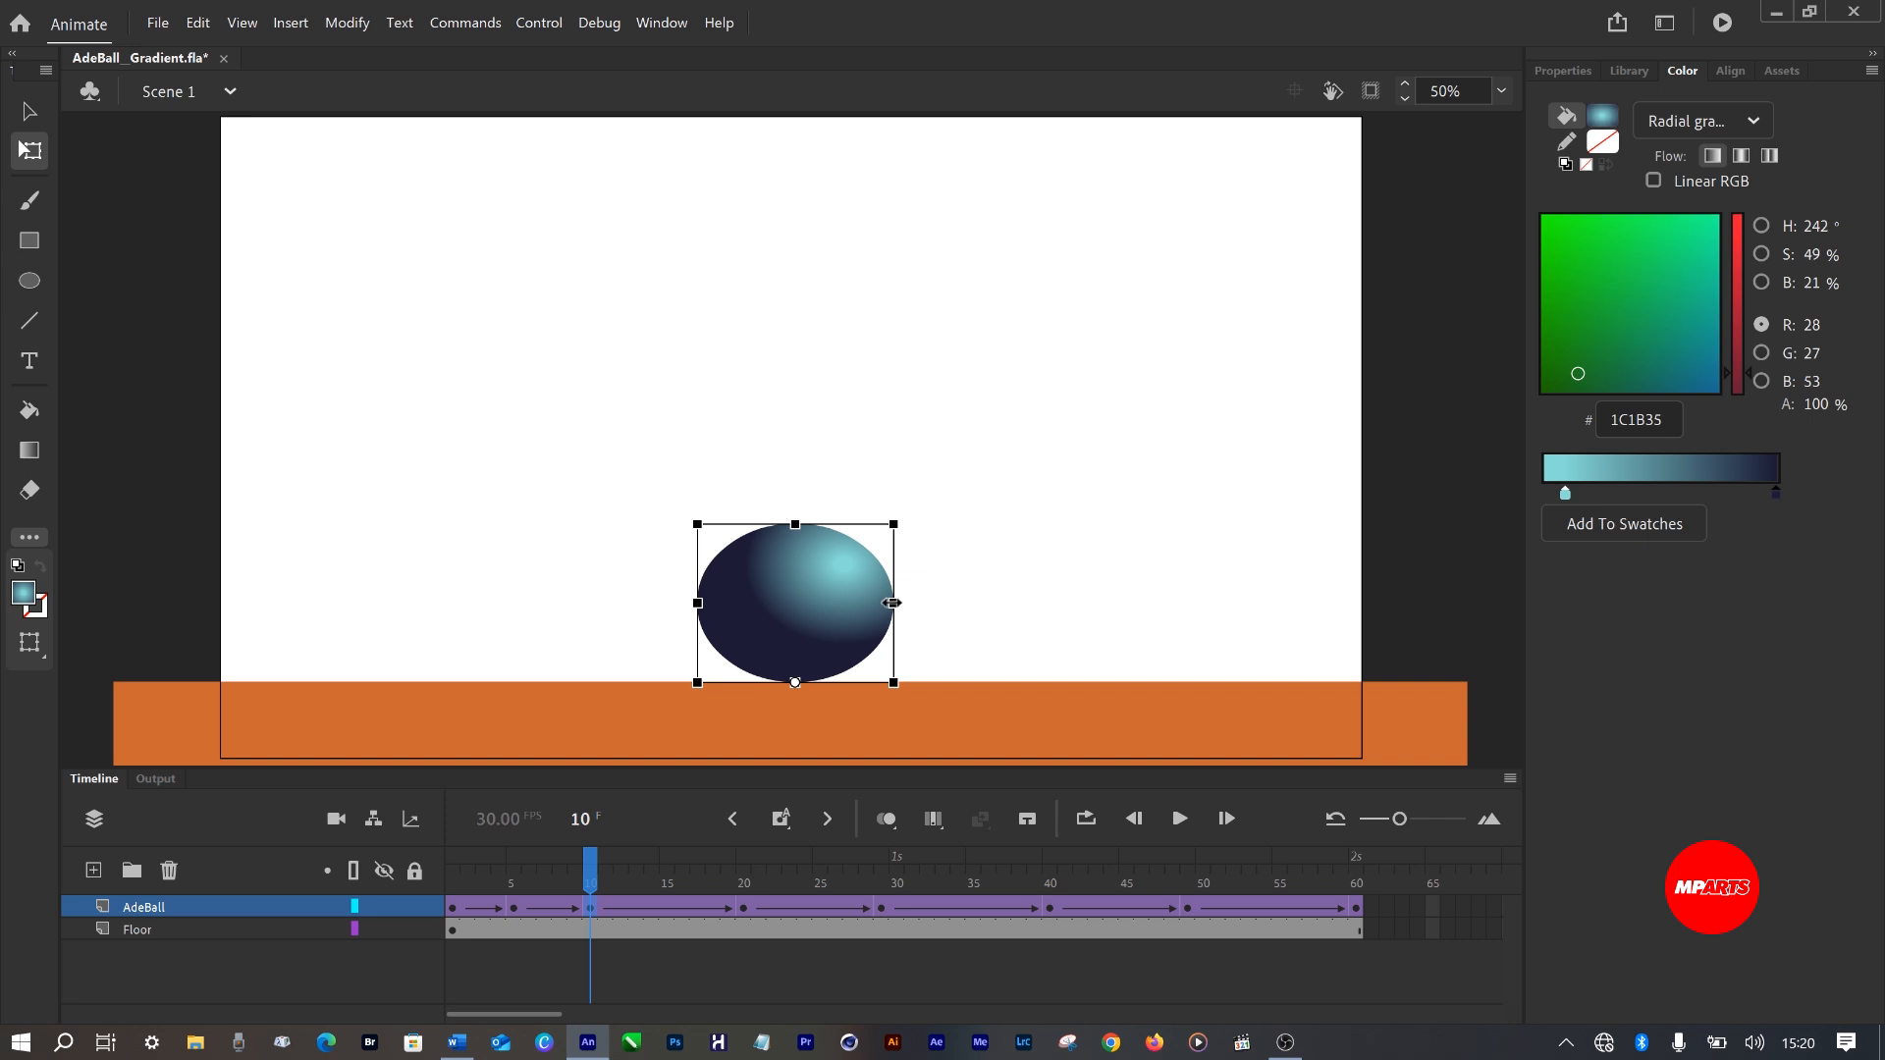
left_click_drag(893, 603, 897, 607)
Examine the ball's shape around frames 5, 15 and 11 of the animation.
left_click_drag(586, 856, 513, 921)
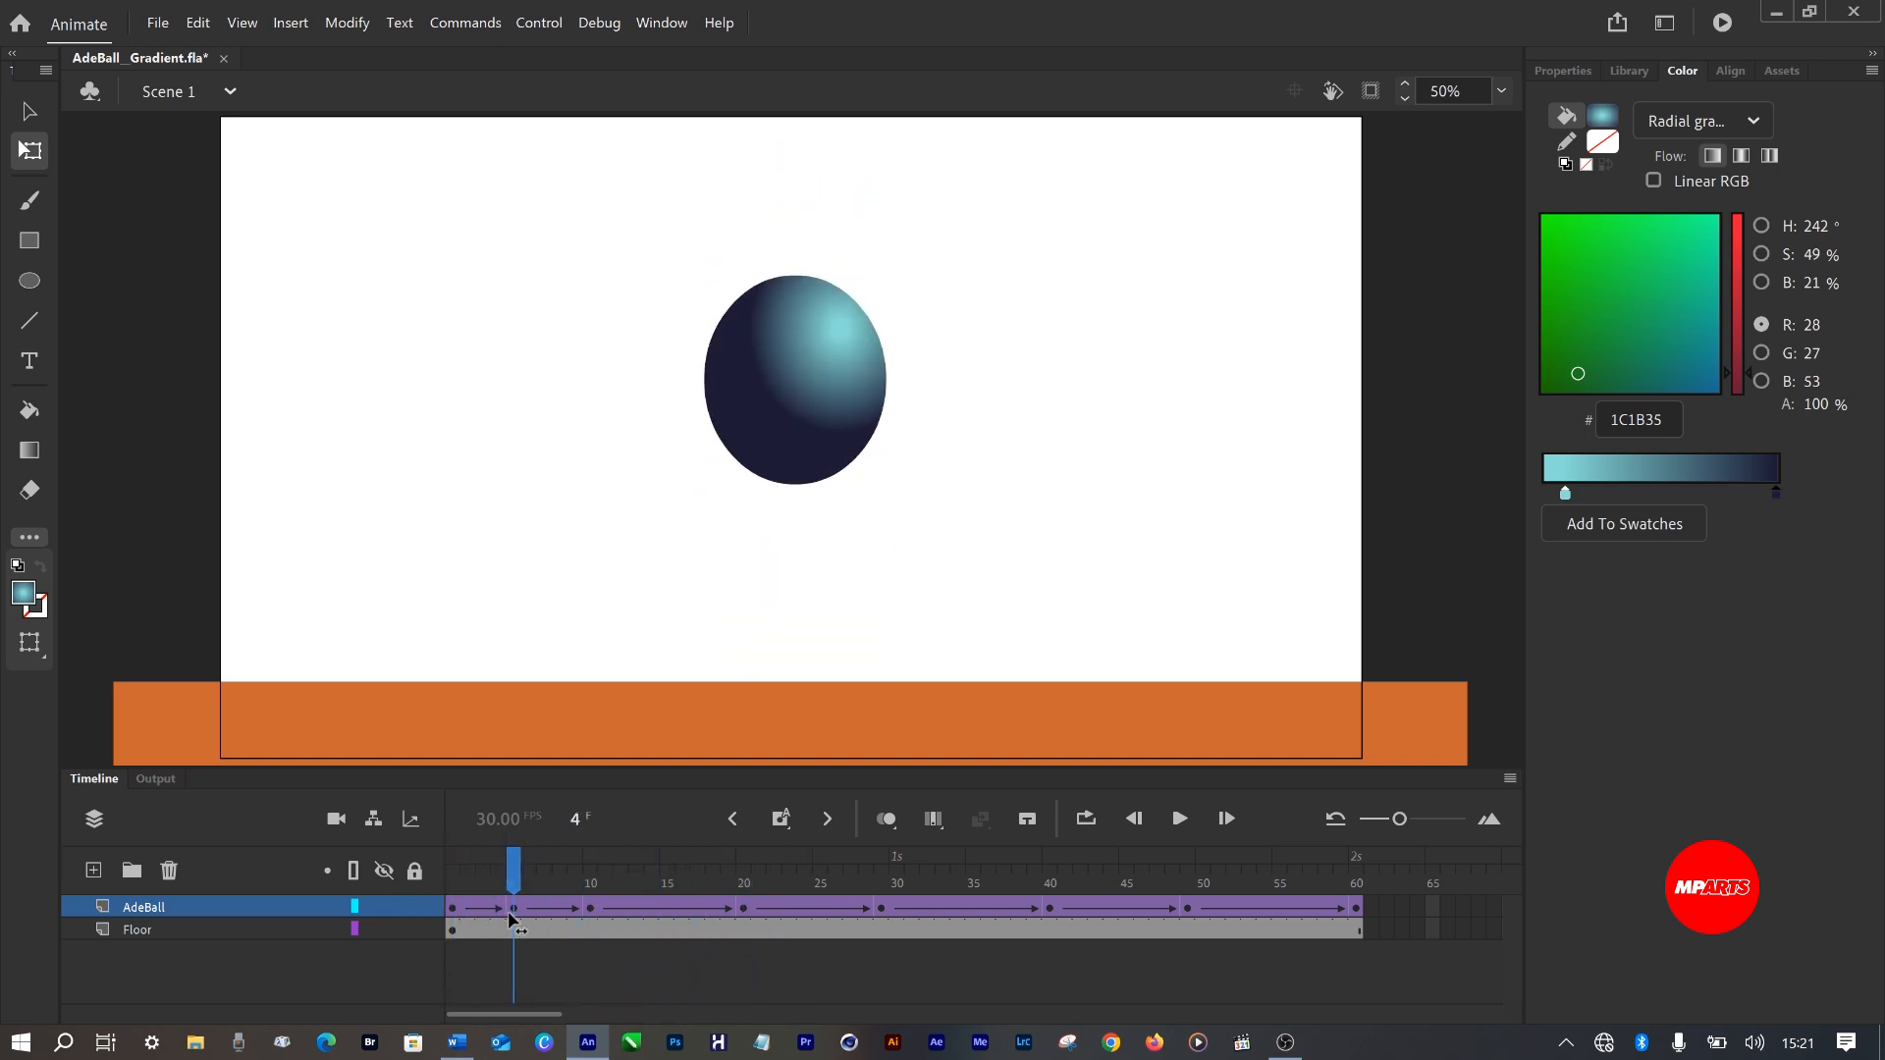
left_click(668, 908)
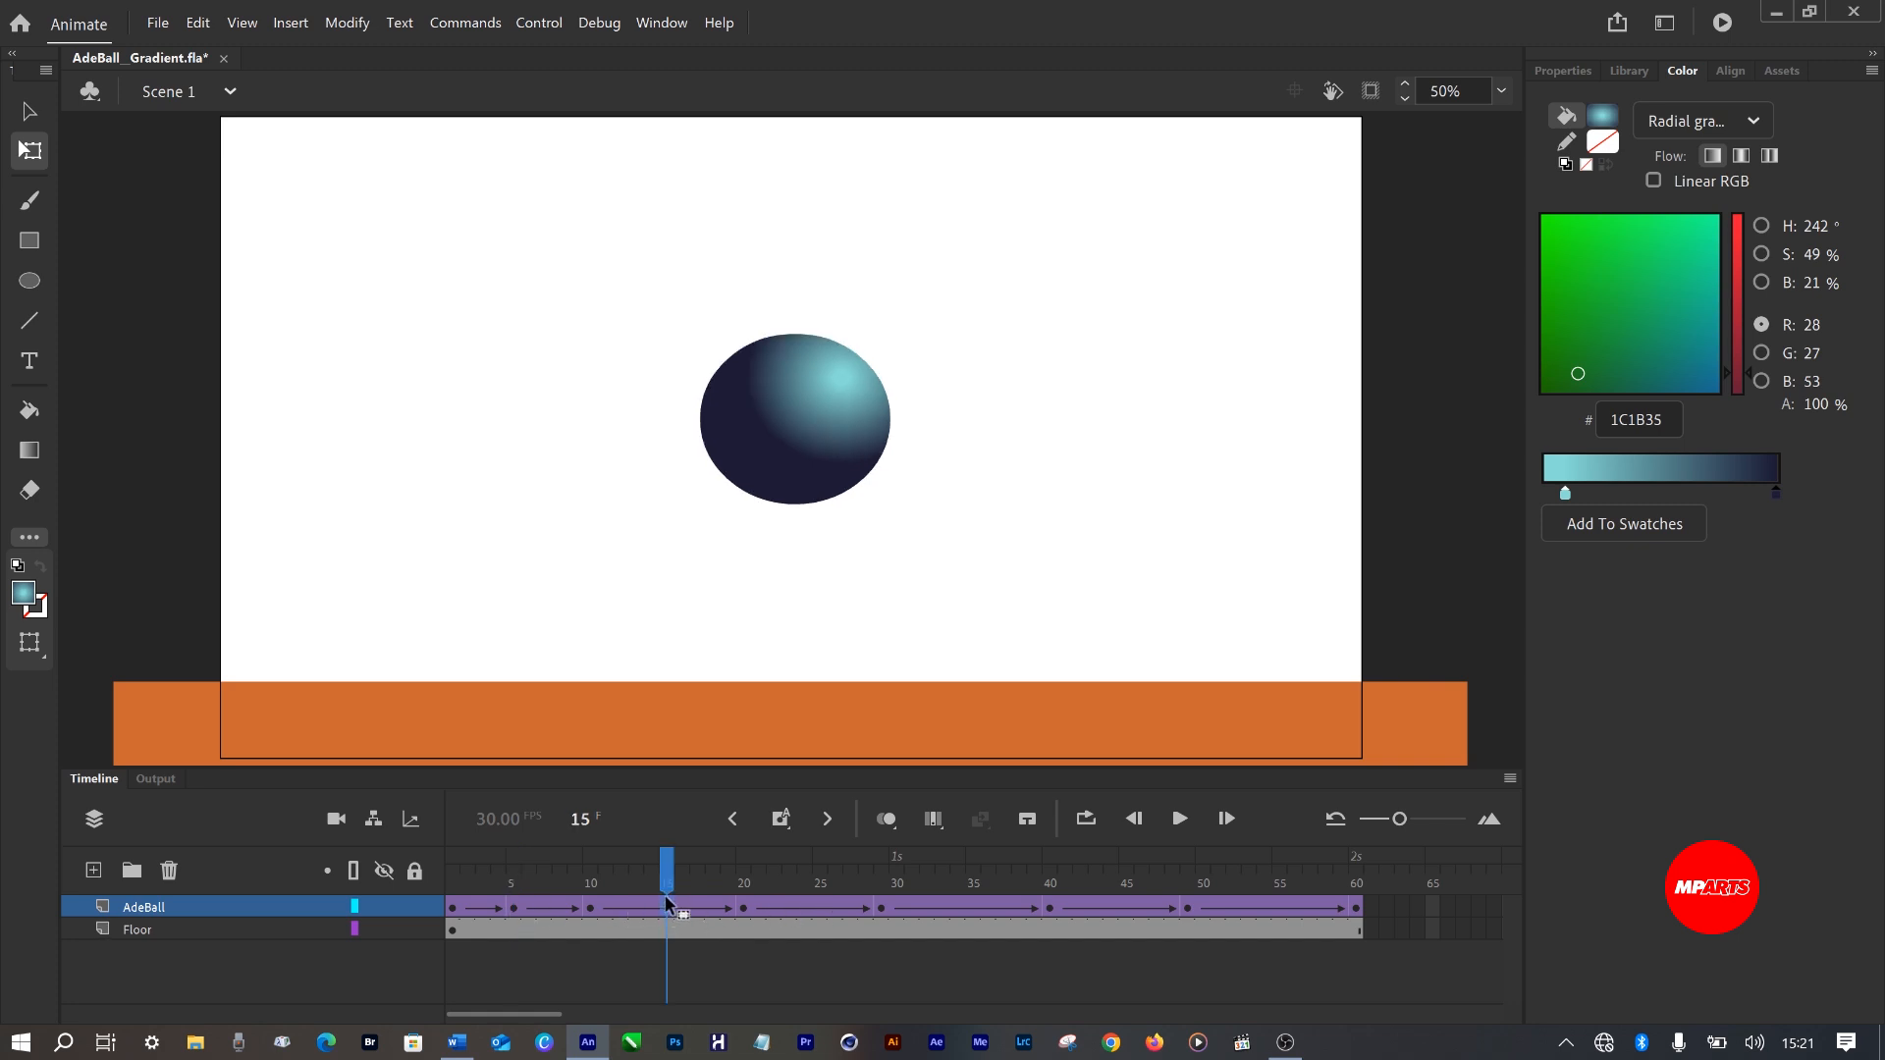
left_click(600, 908)
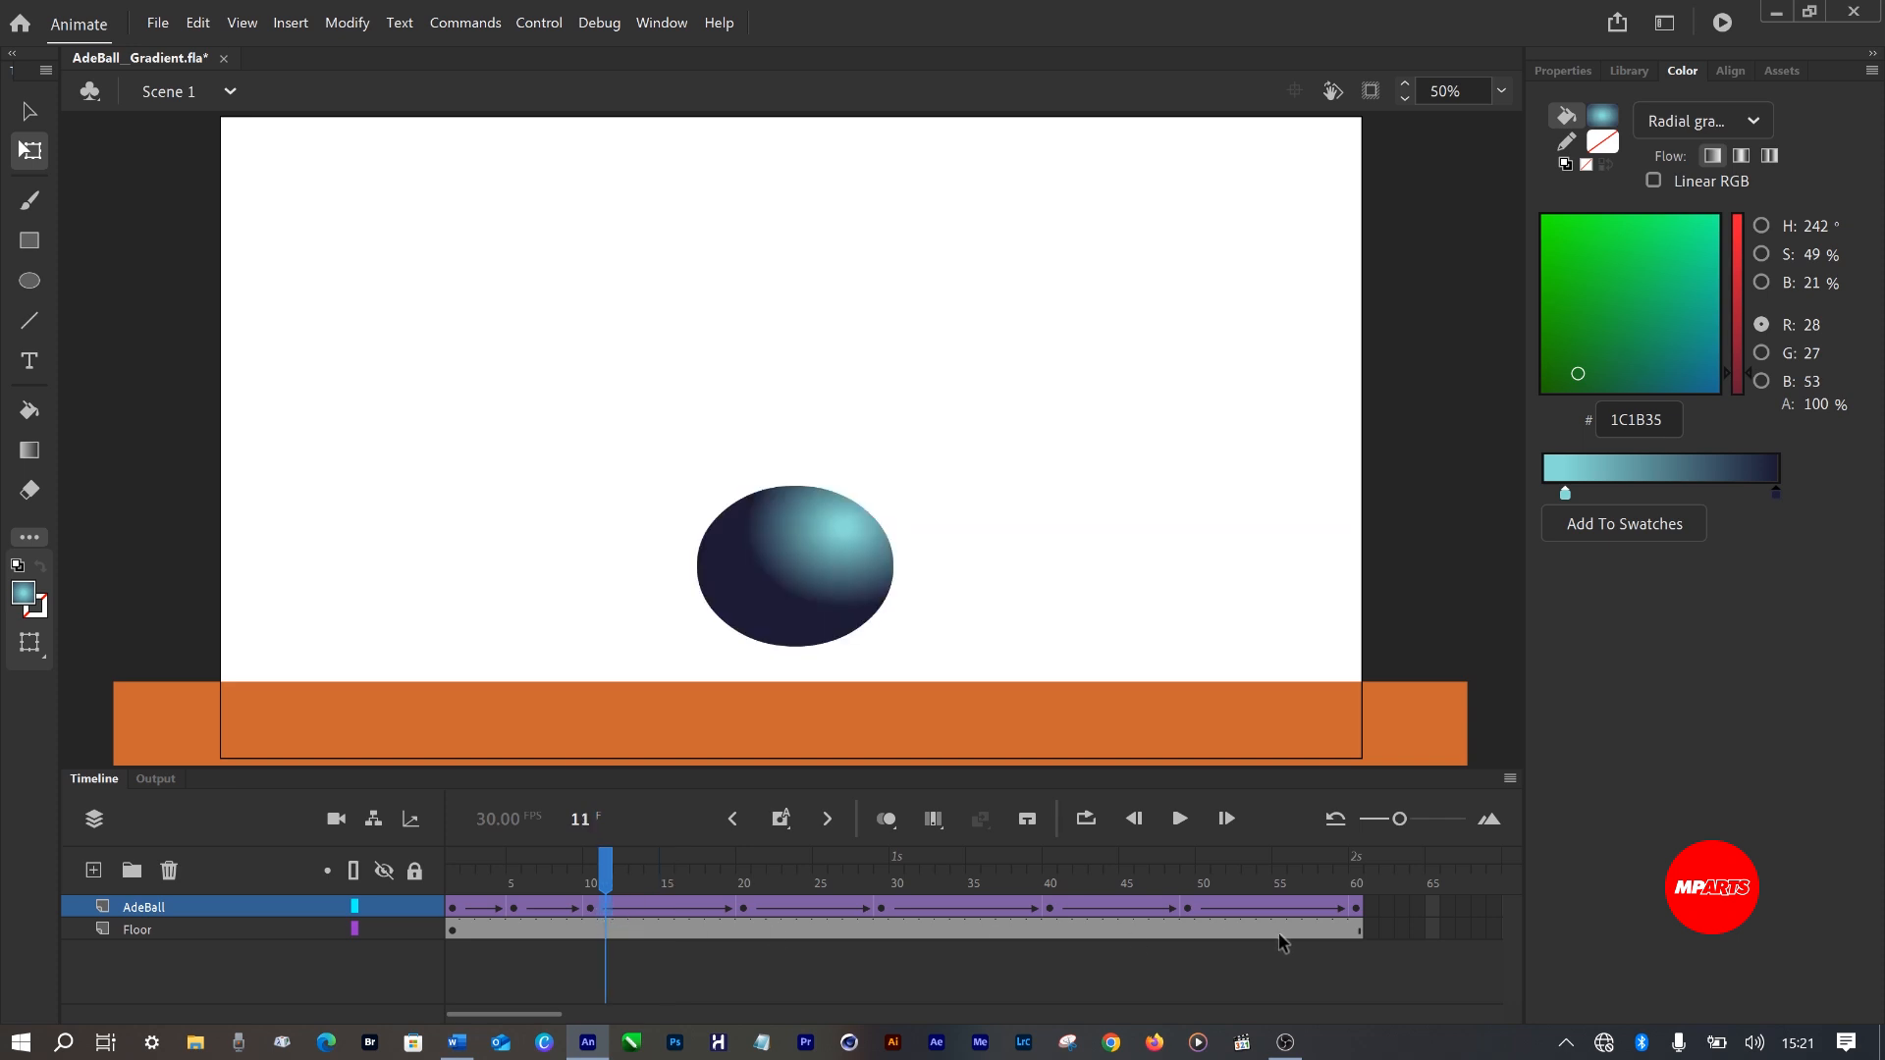
left_click_drag(1374, 911, 610, 898)
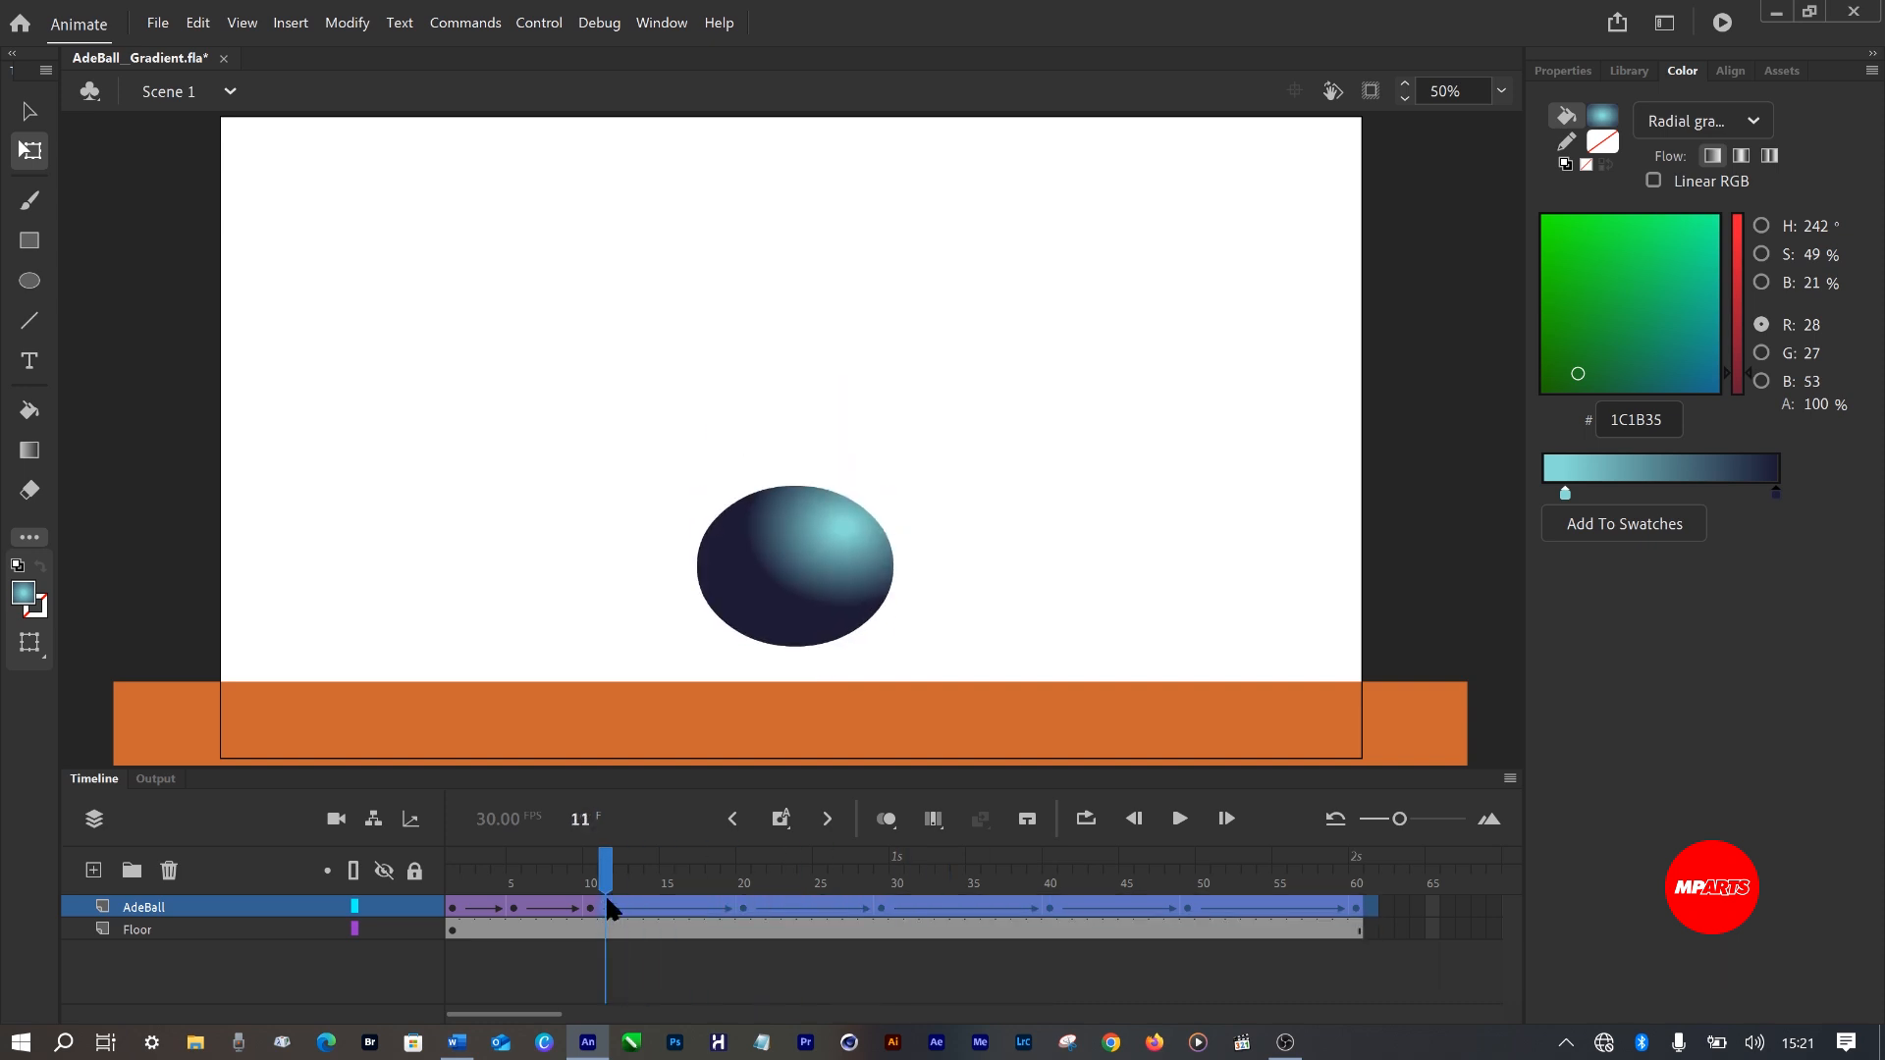
left_click(1385, 909)
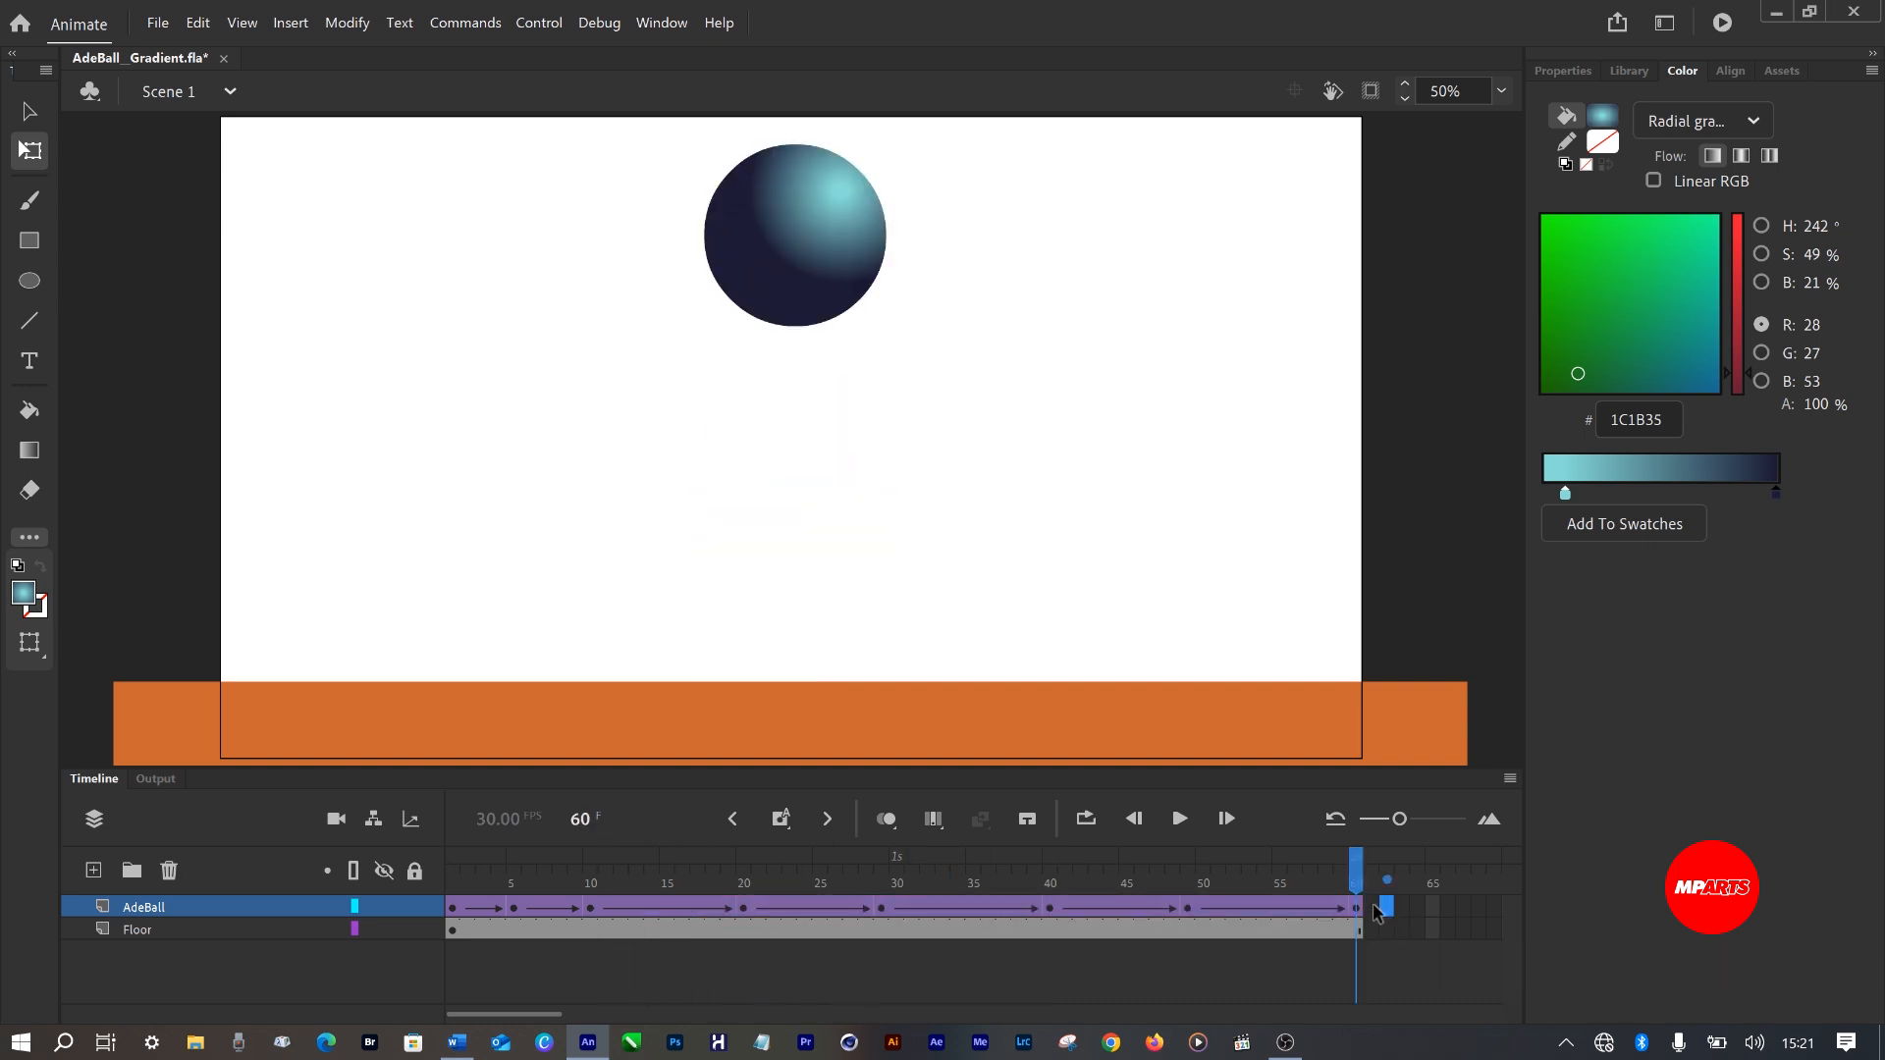
left_click_drag(1387, 913, 604, 895)
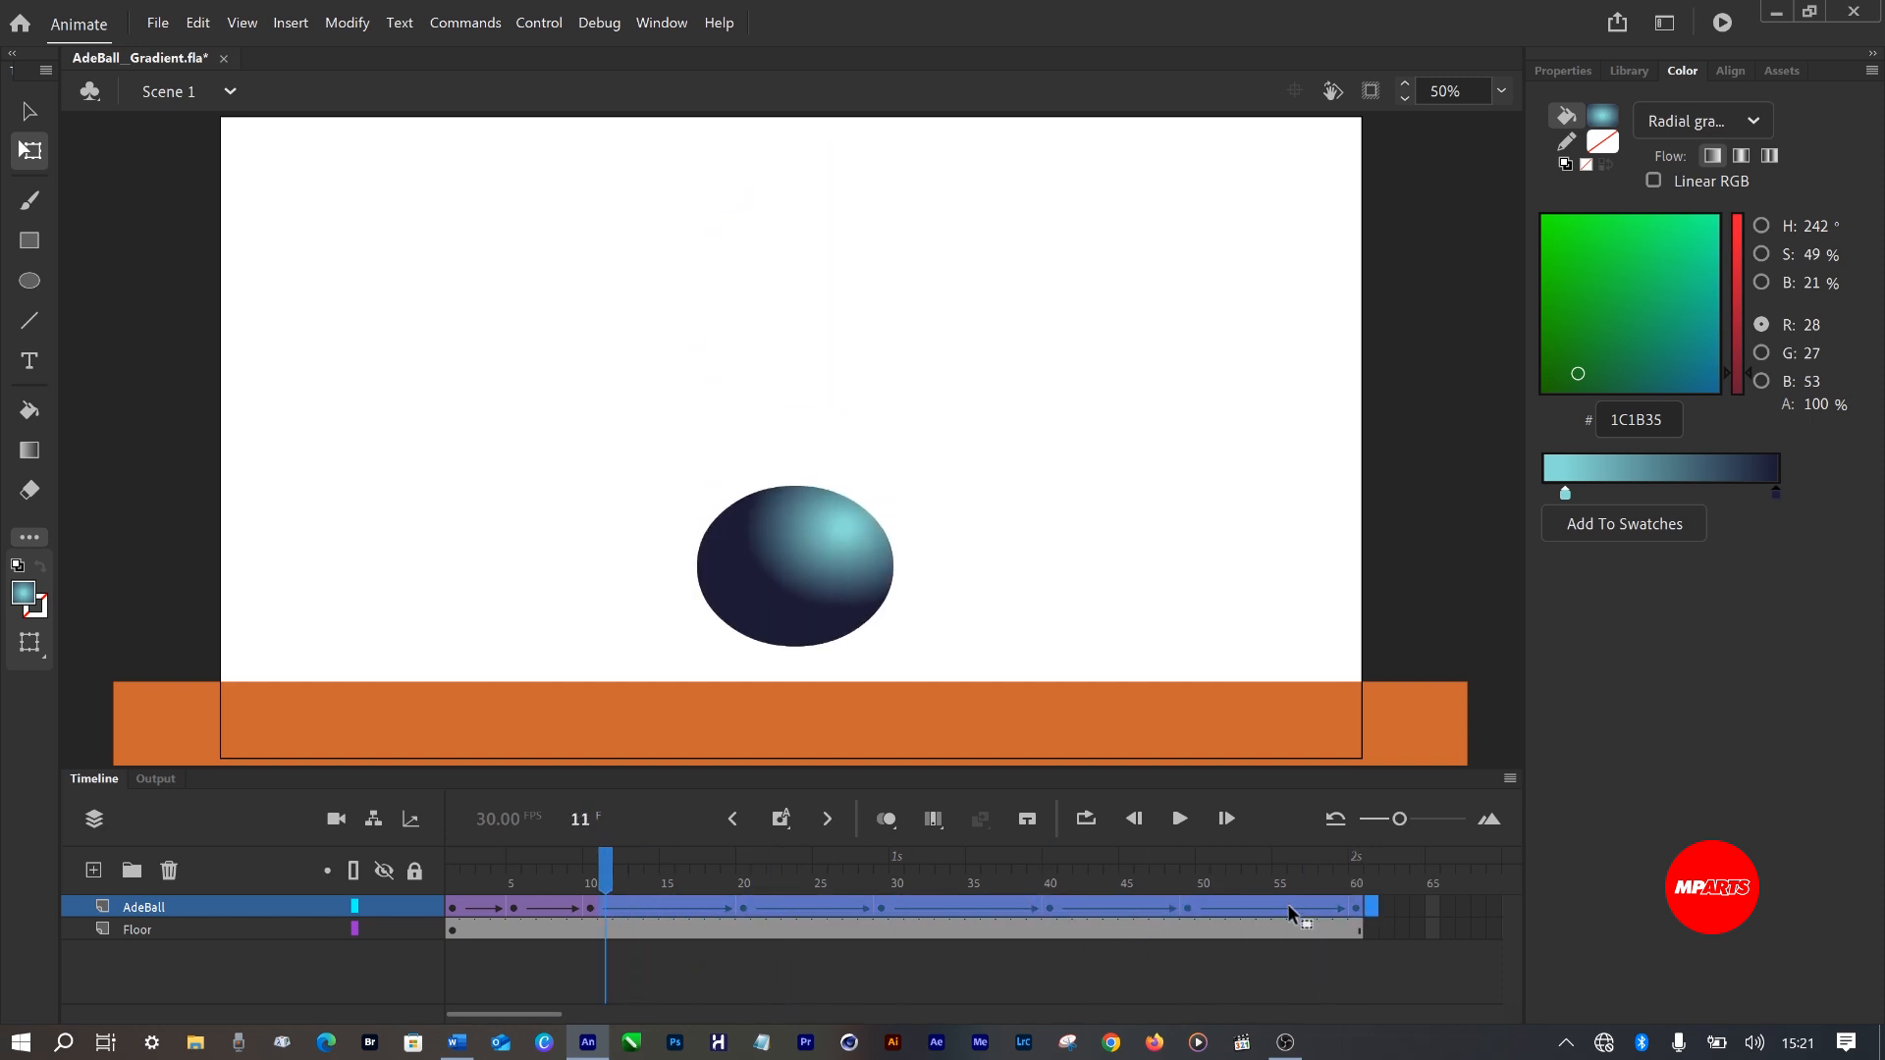
left_click_drag(1286, 909, 469, 926)
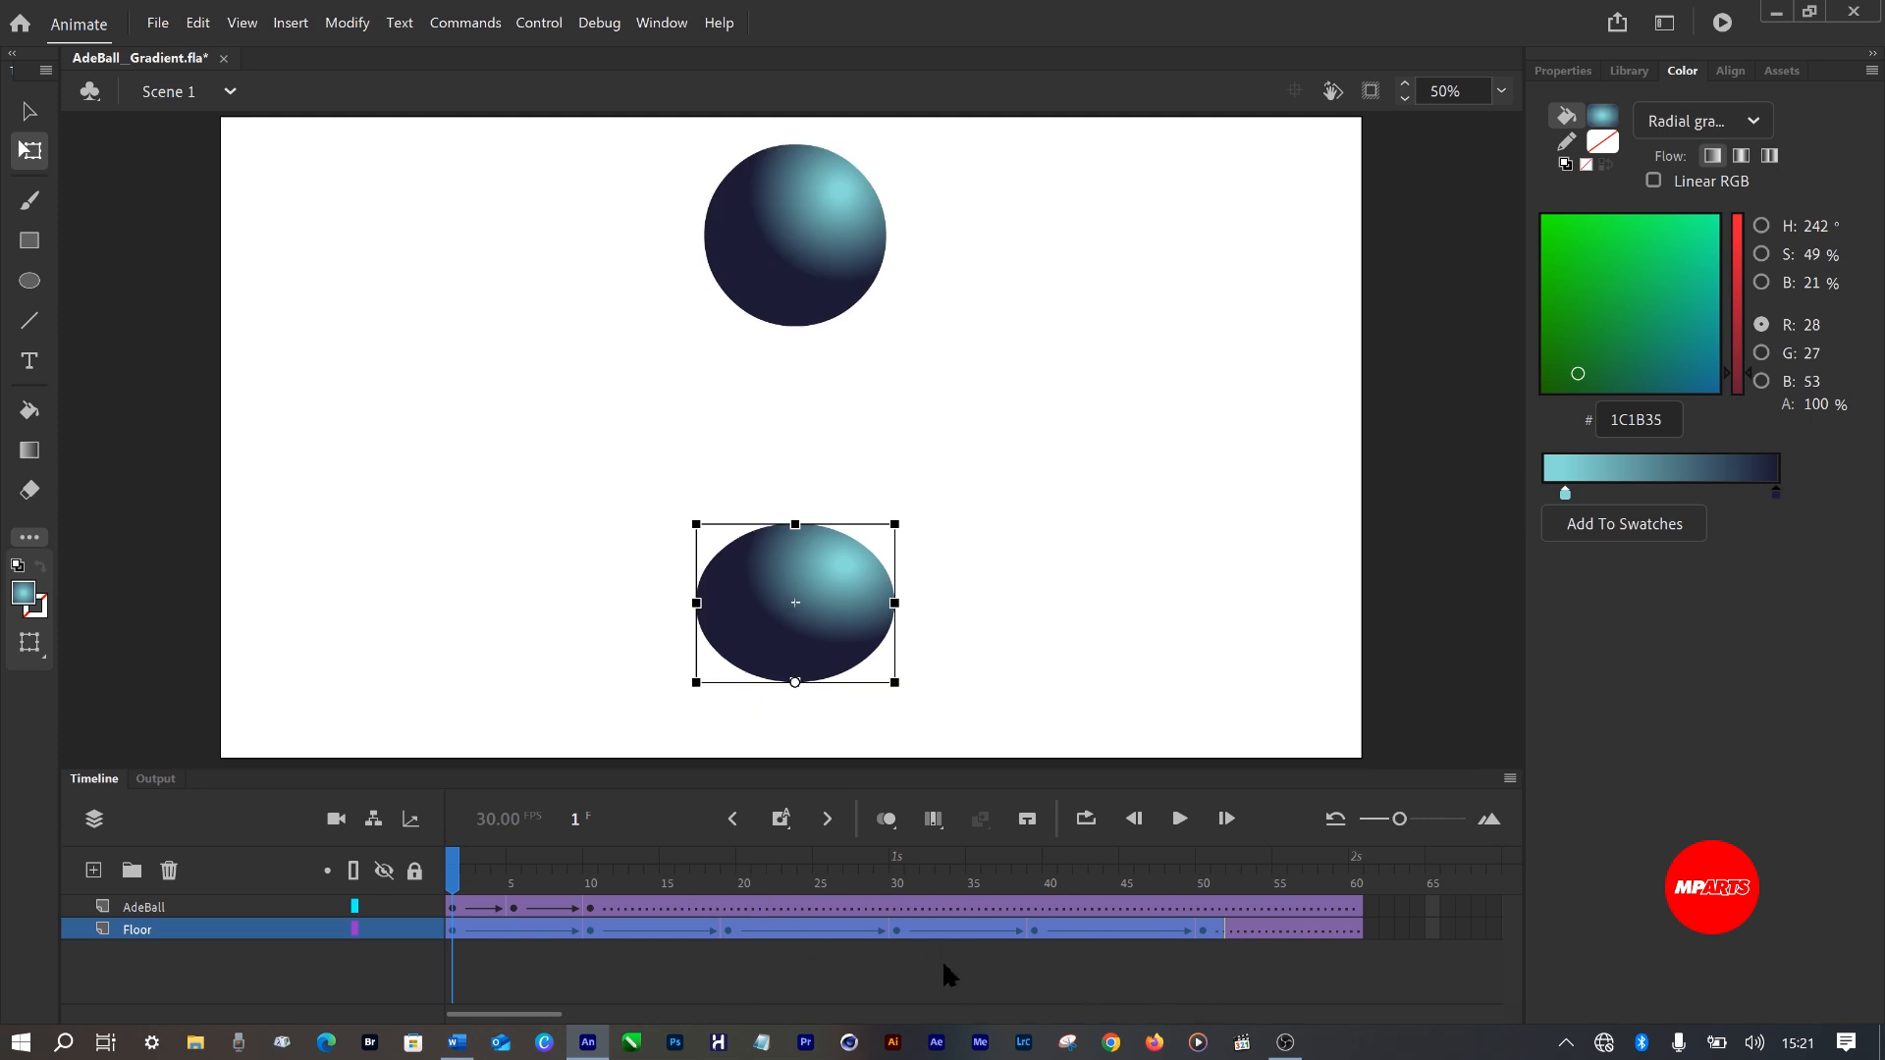
key("ctrl+z")
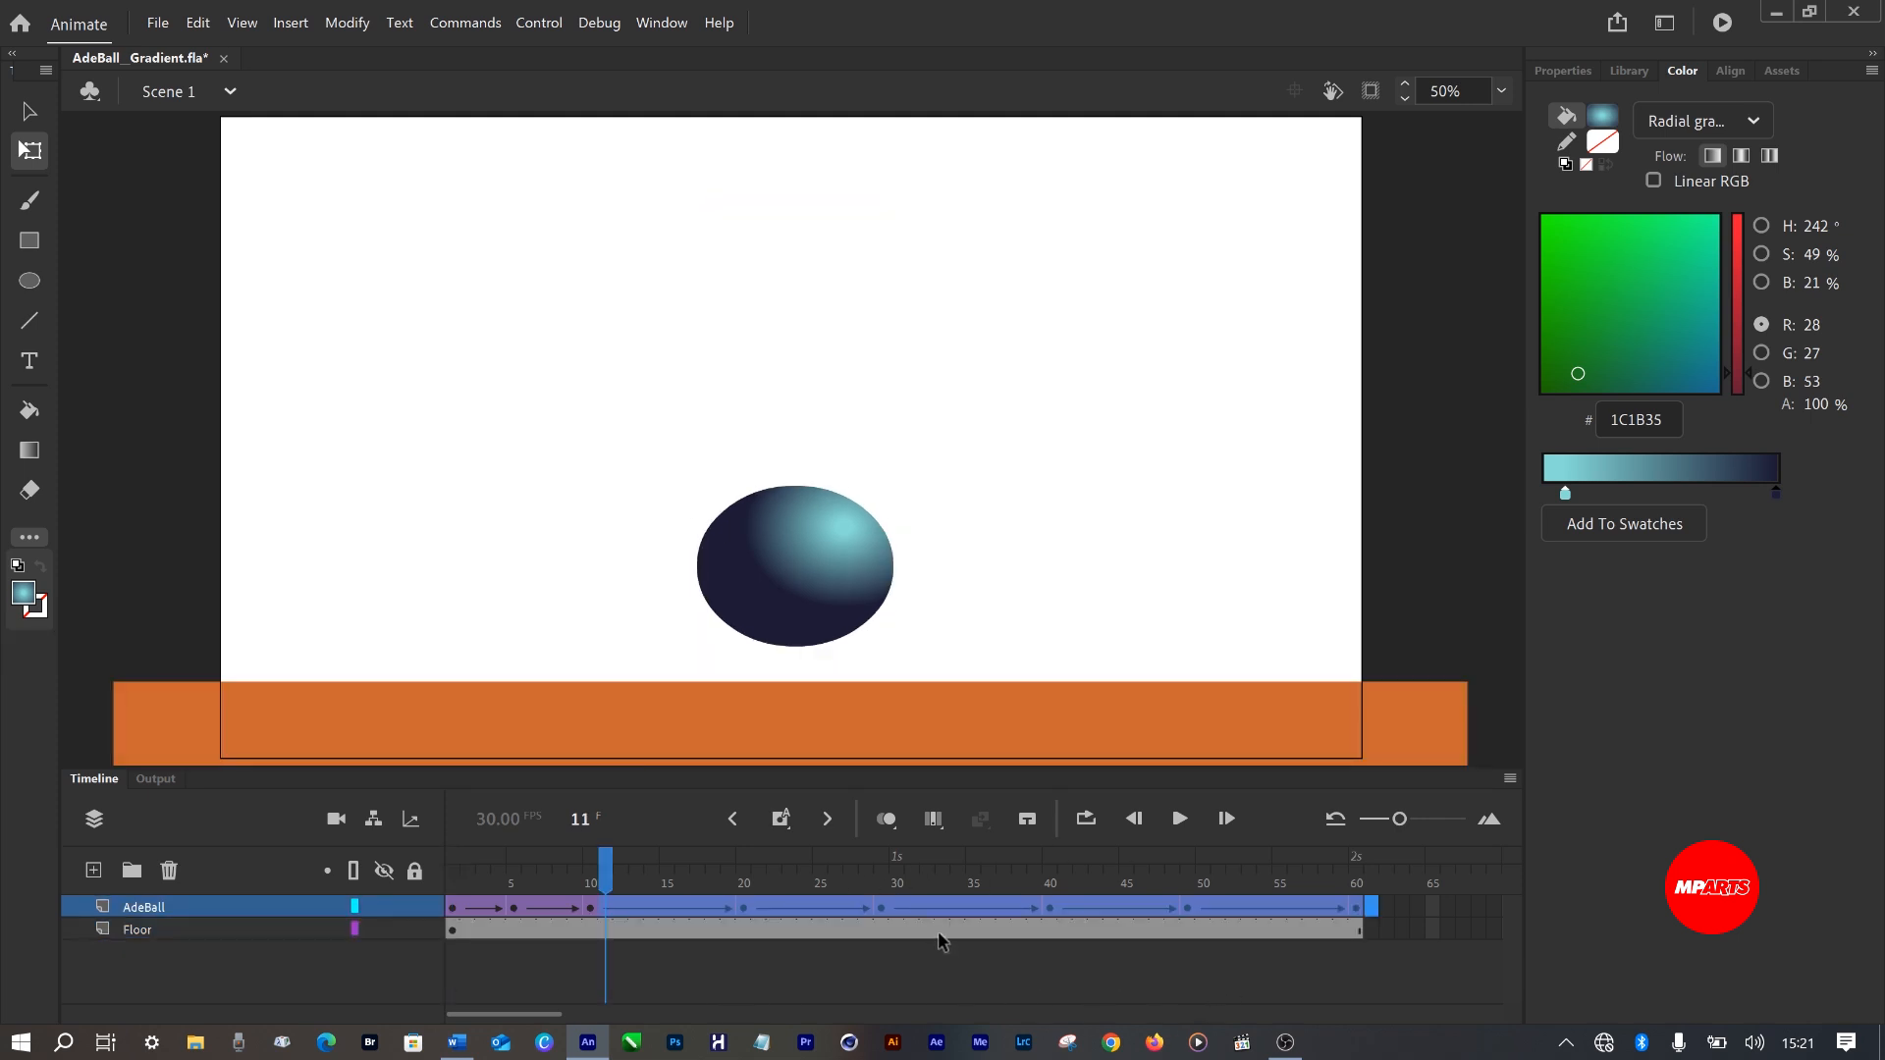
left_click(1401, 906)
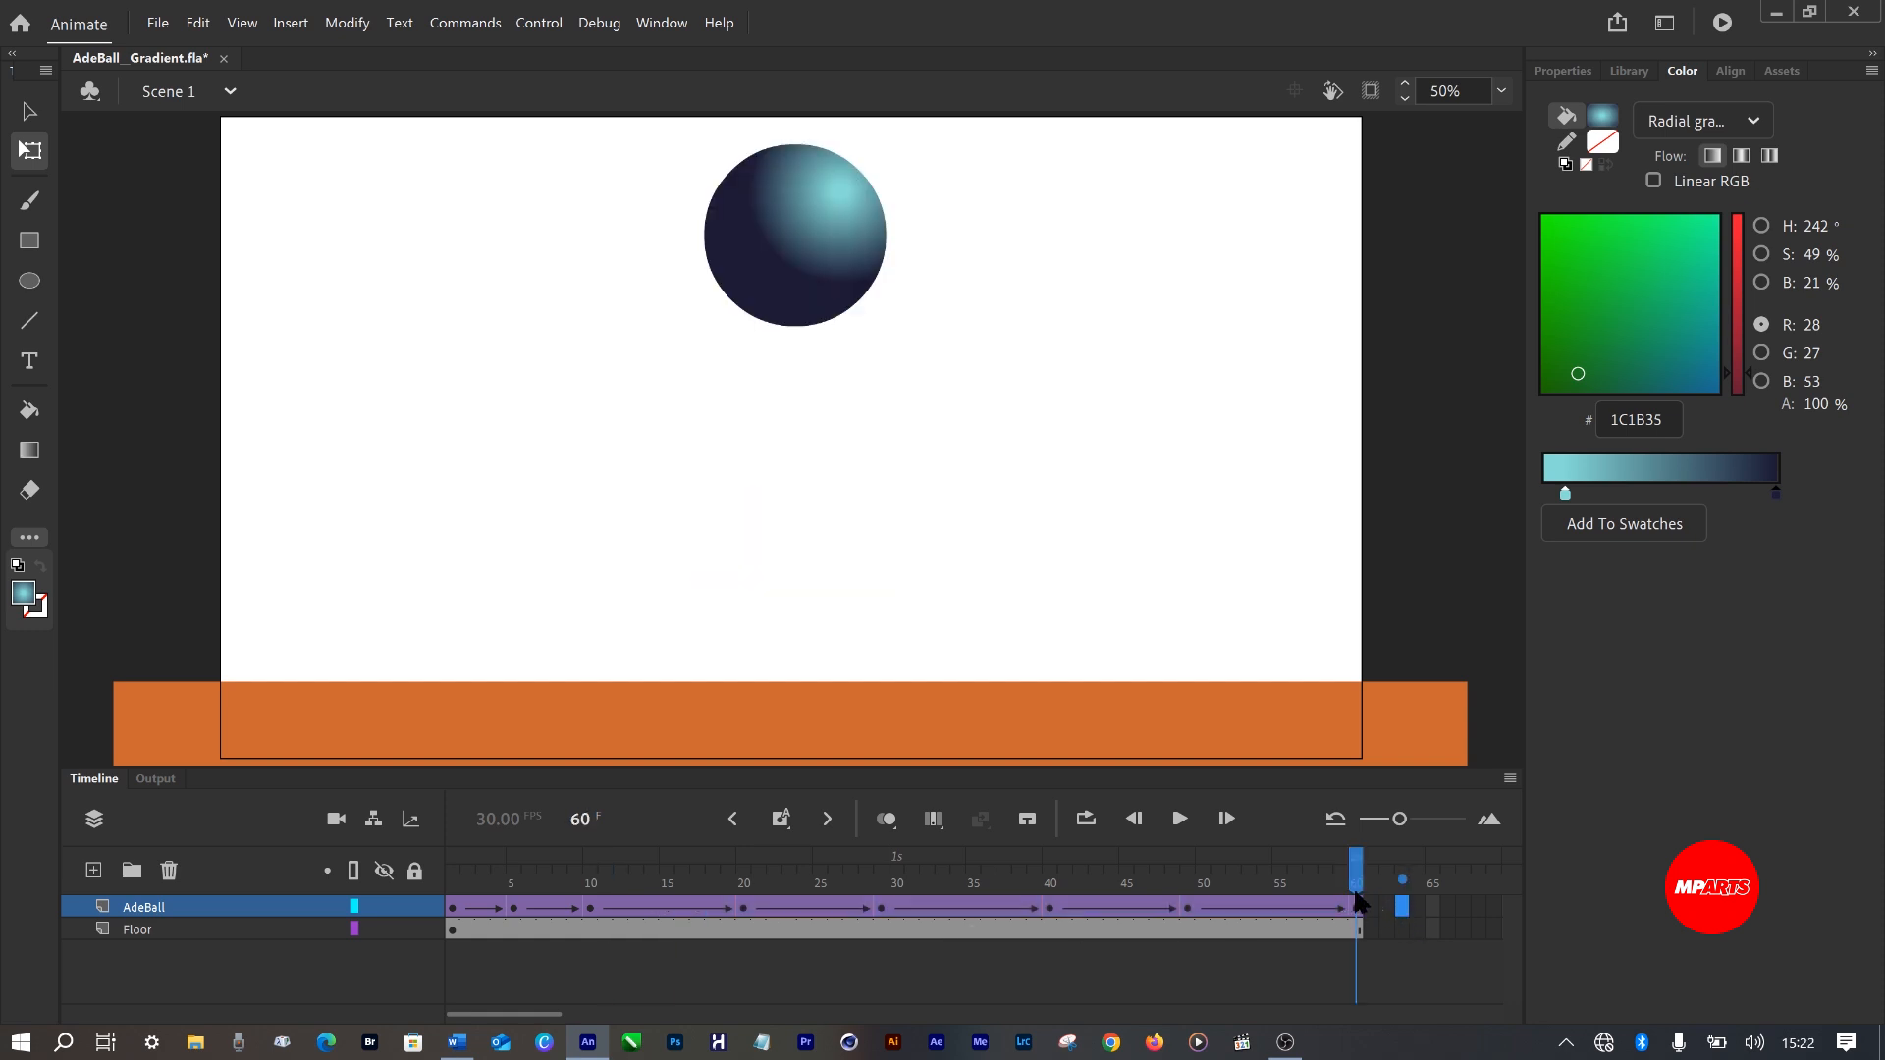
Remove frames 11 through 60 from the AdeBall layer.
left_click_drag(1355, 901, 1355, 915)
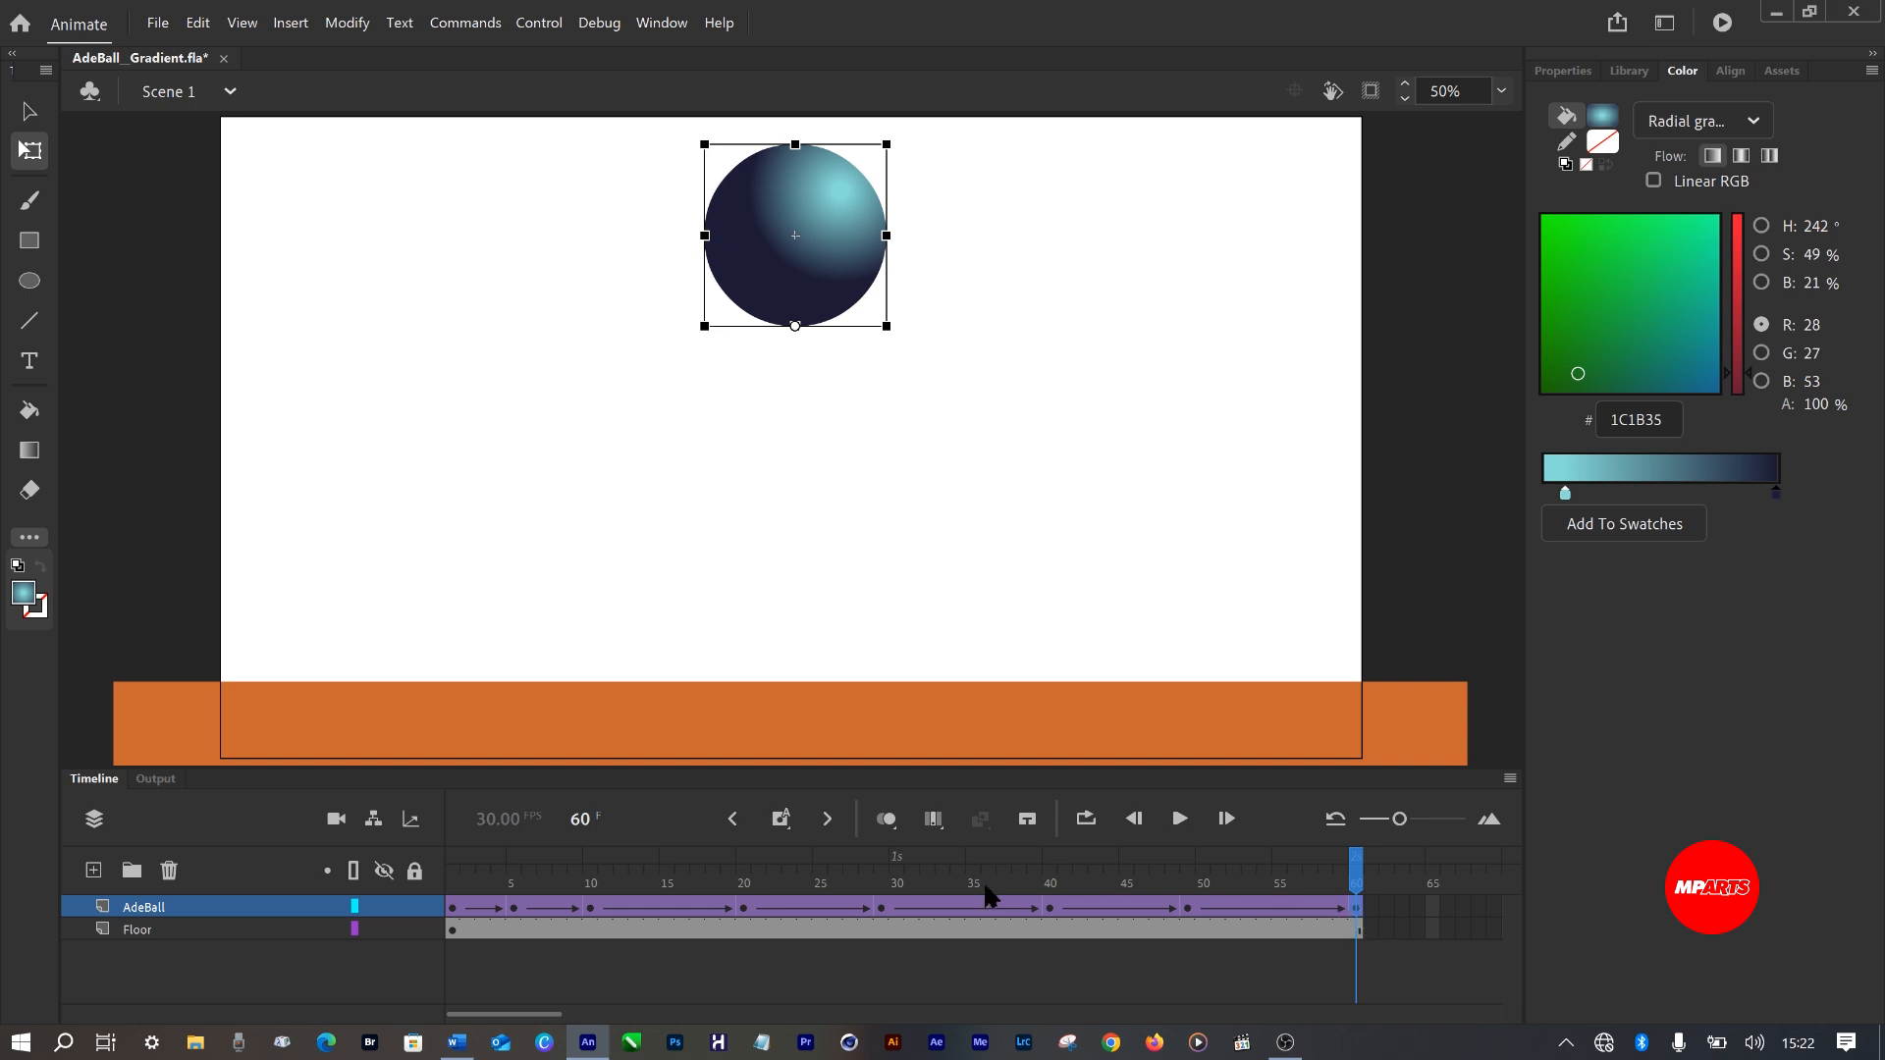
left_click(602, 907, "shift")
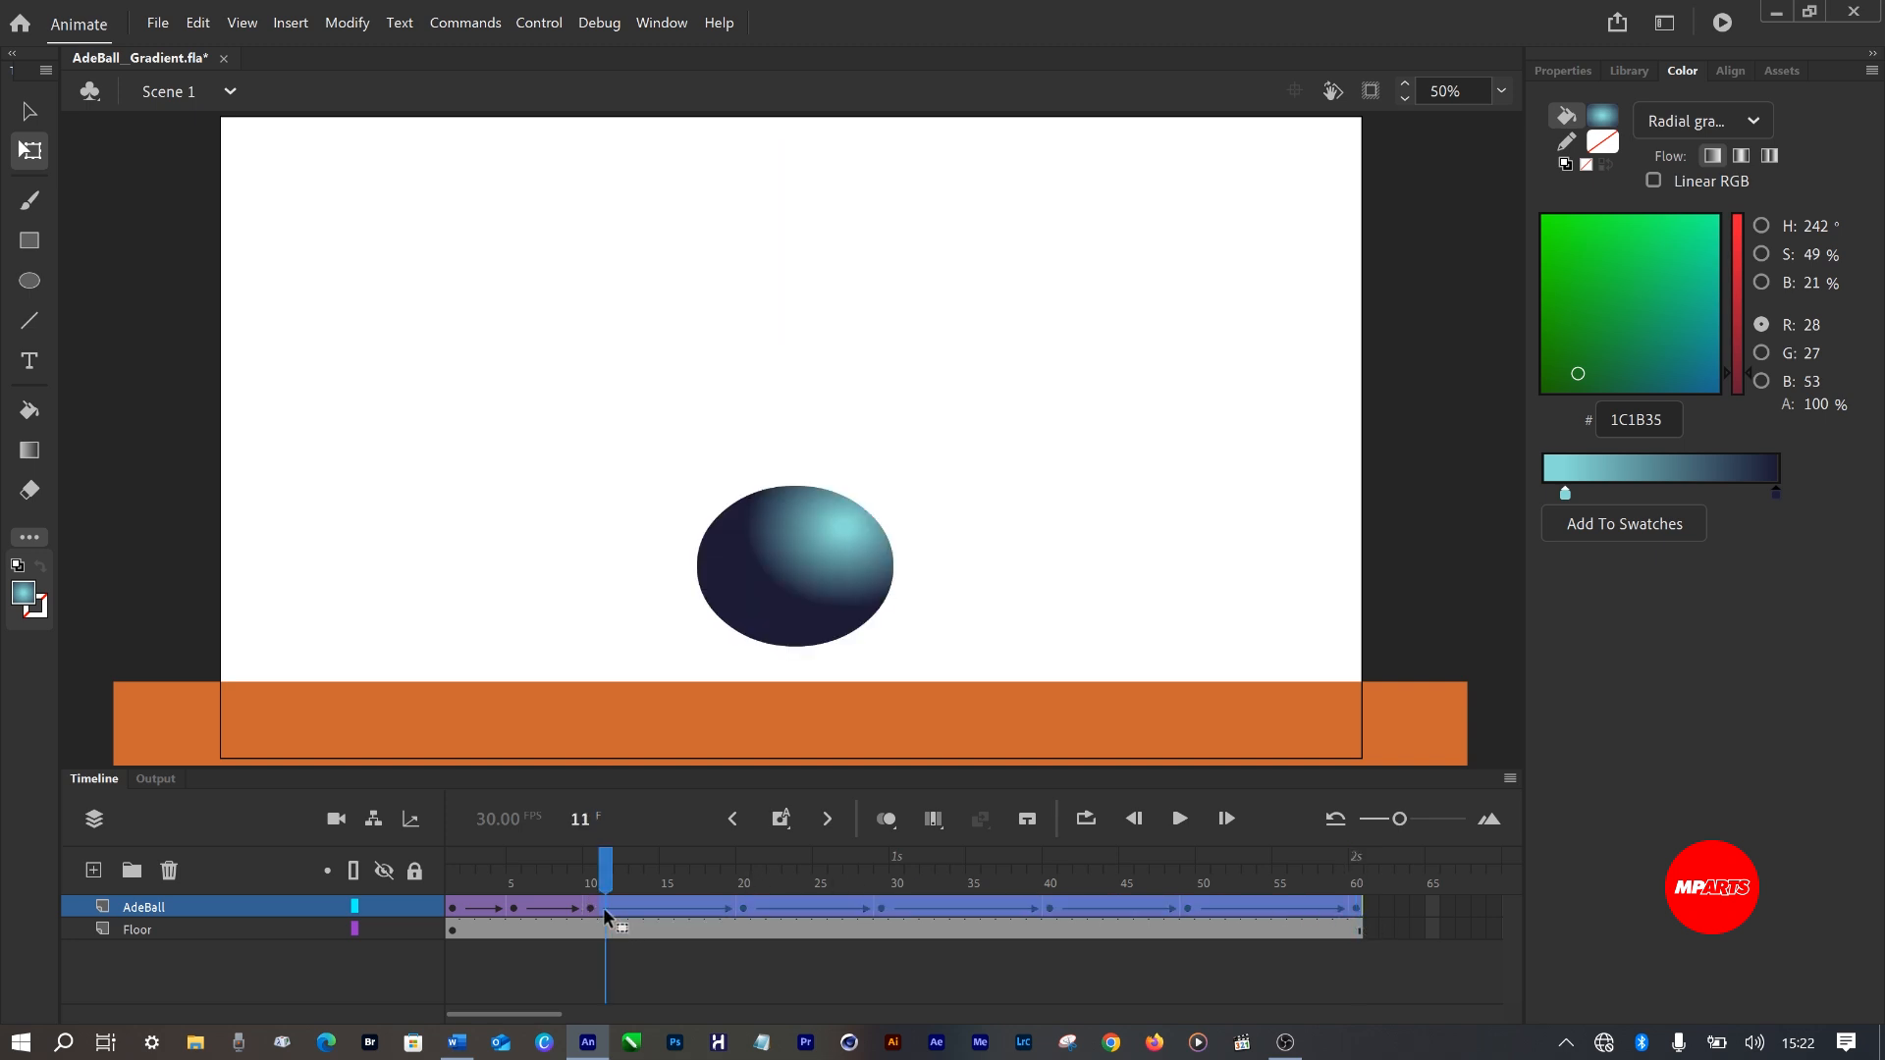
right_click(612, 907)
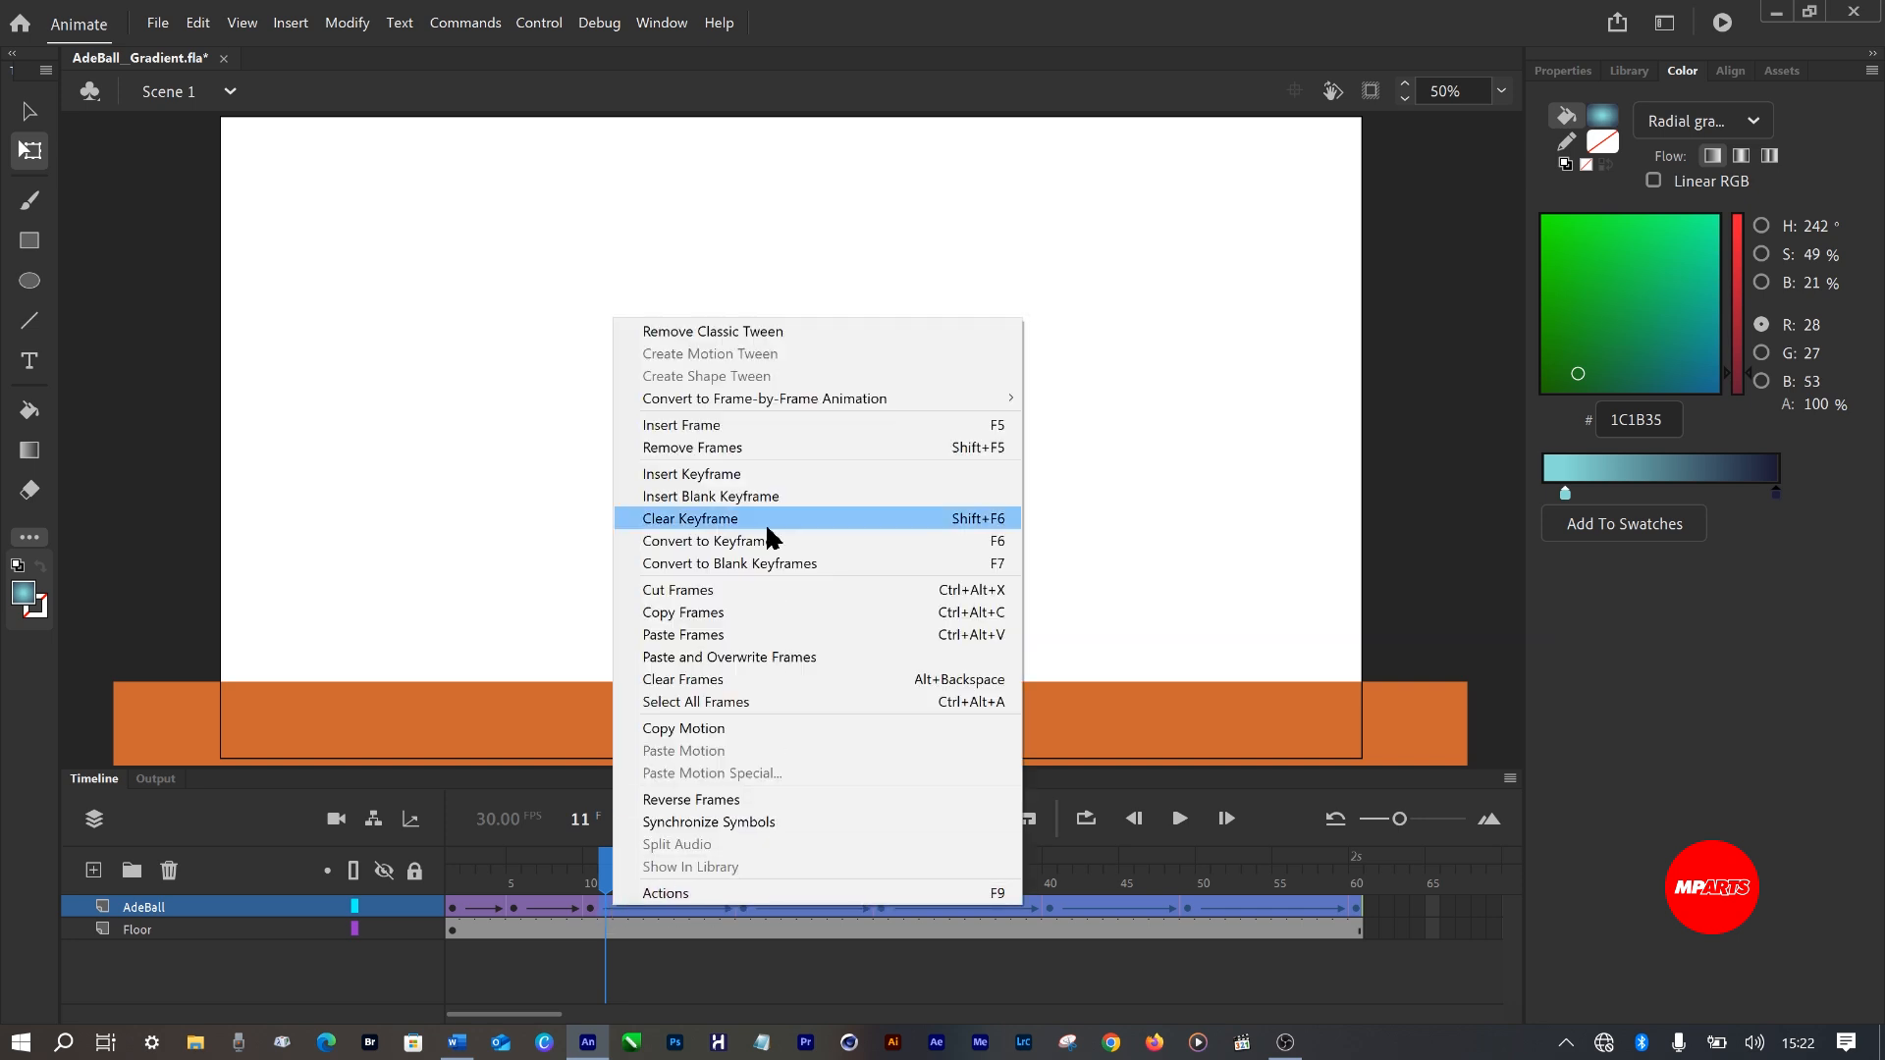
left_click(691, 448)
left_click(1443, 928)
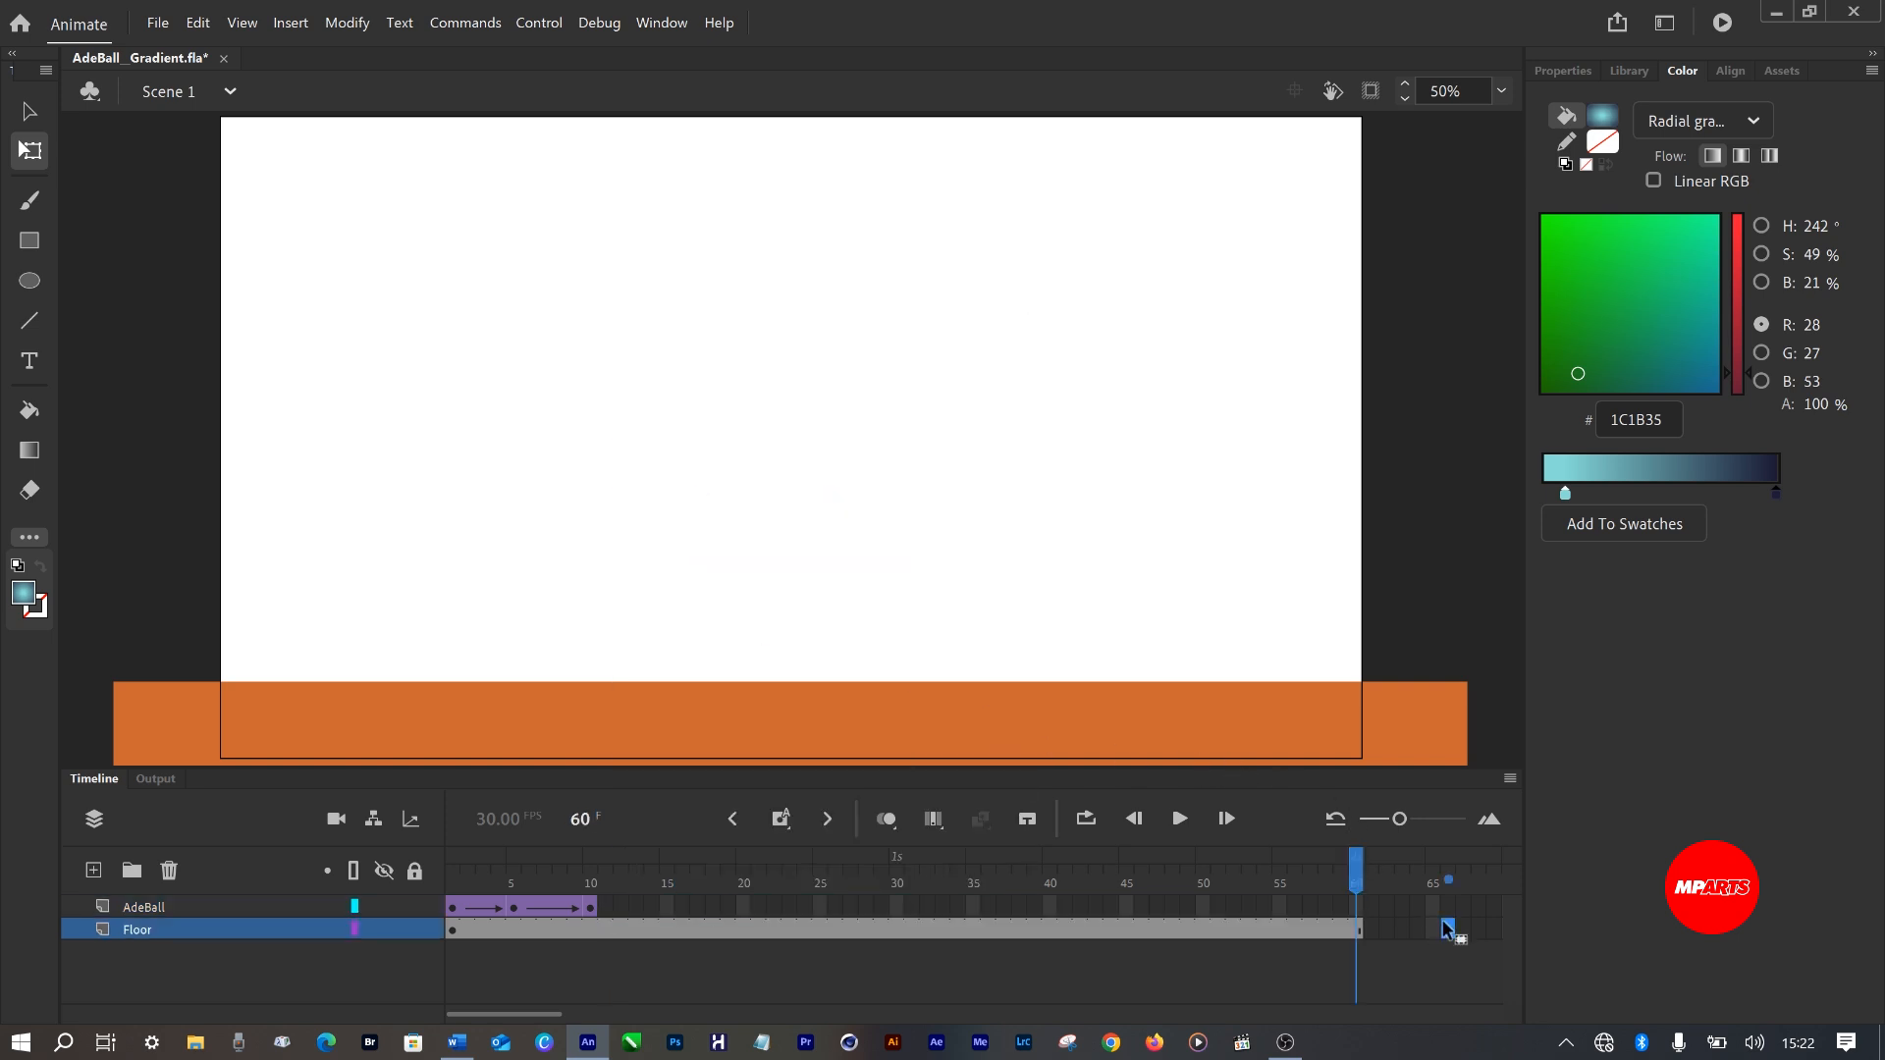
Copy frames 1 through 10 of the AdeBall layer and paste them at frames 20 and 40.
left_click_drag(528, 879, 576, 910)
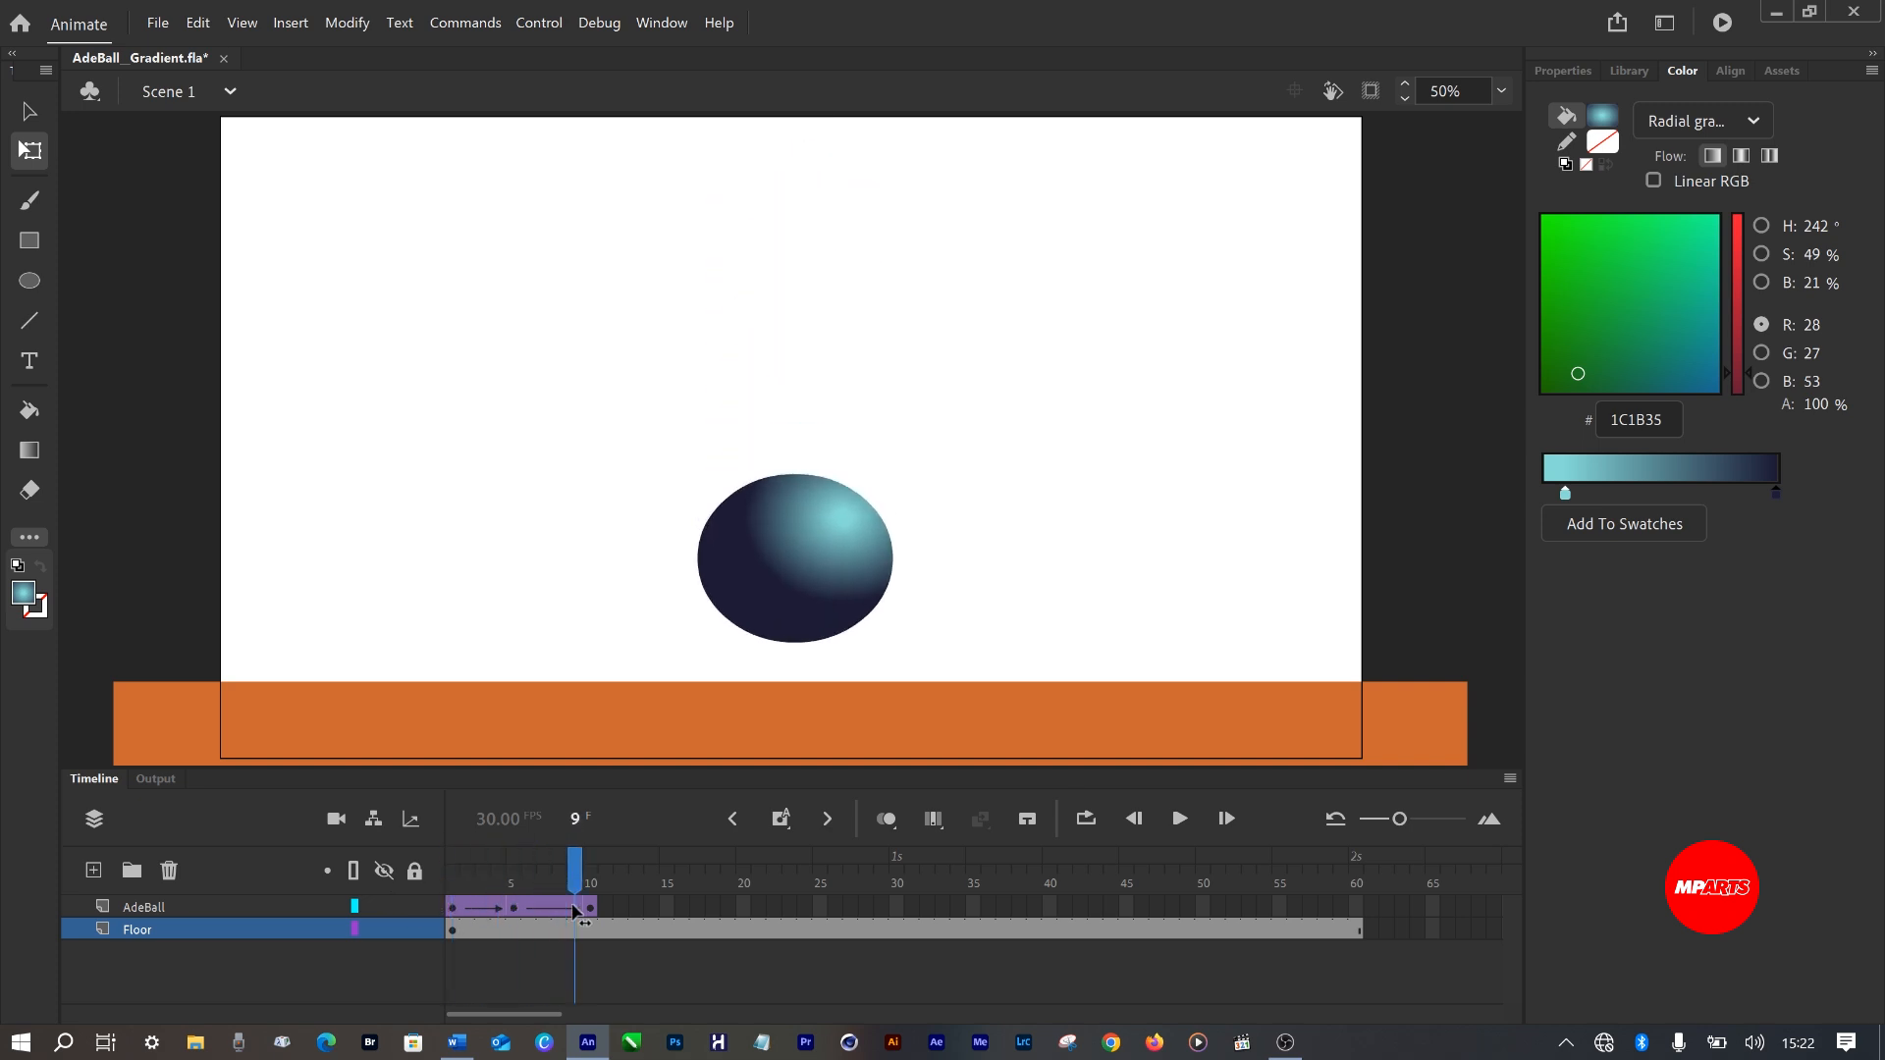
left_click(452, 907)
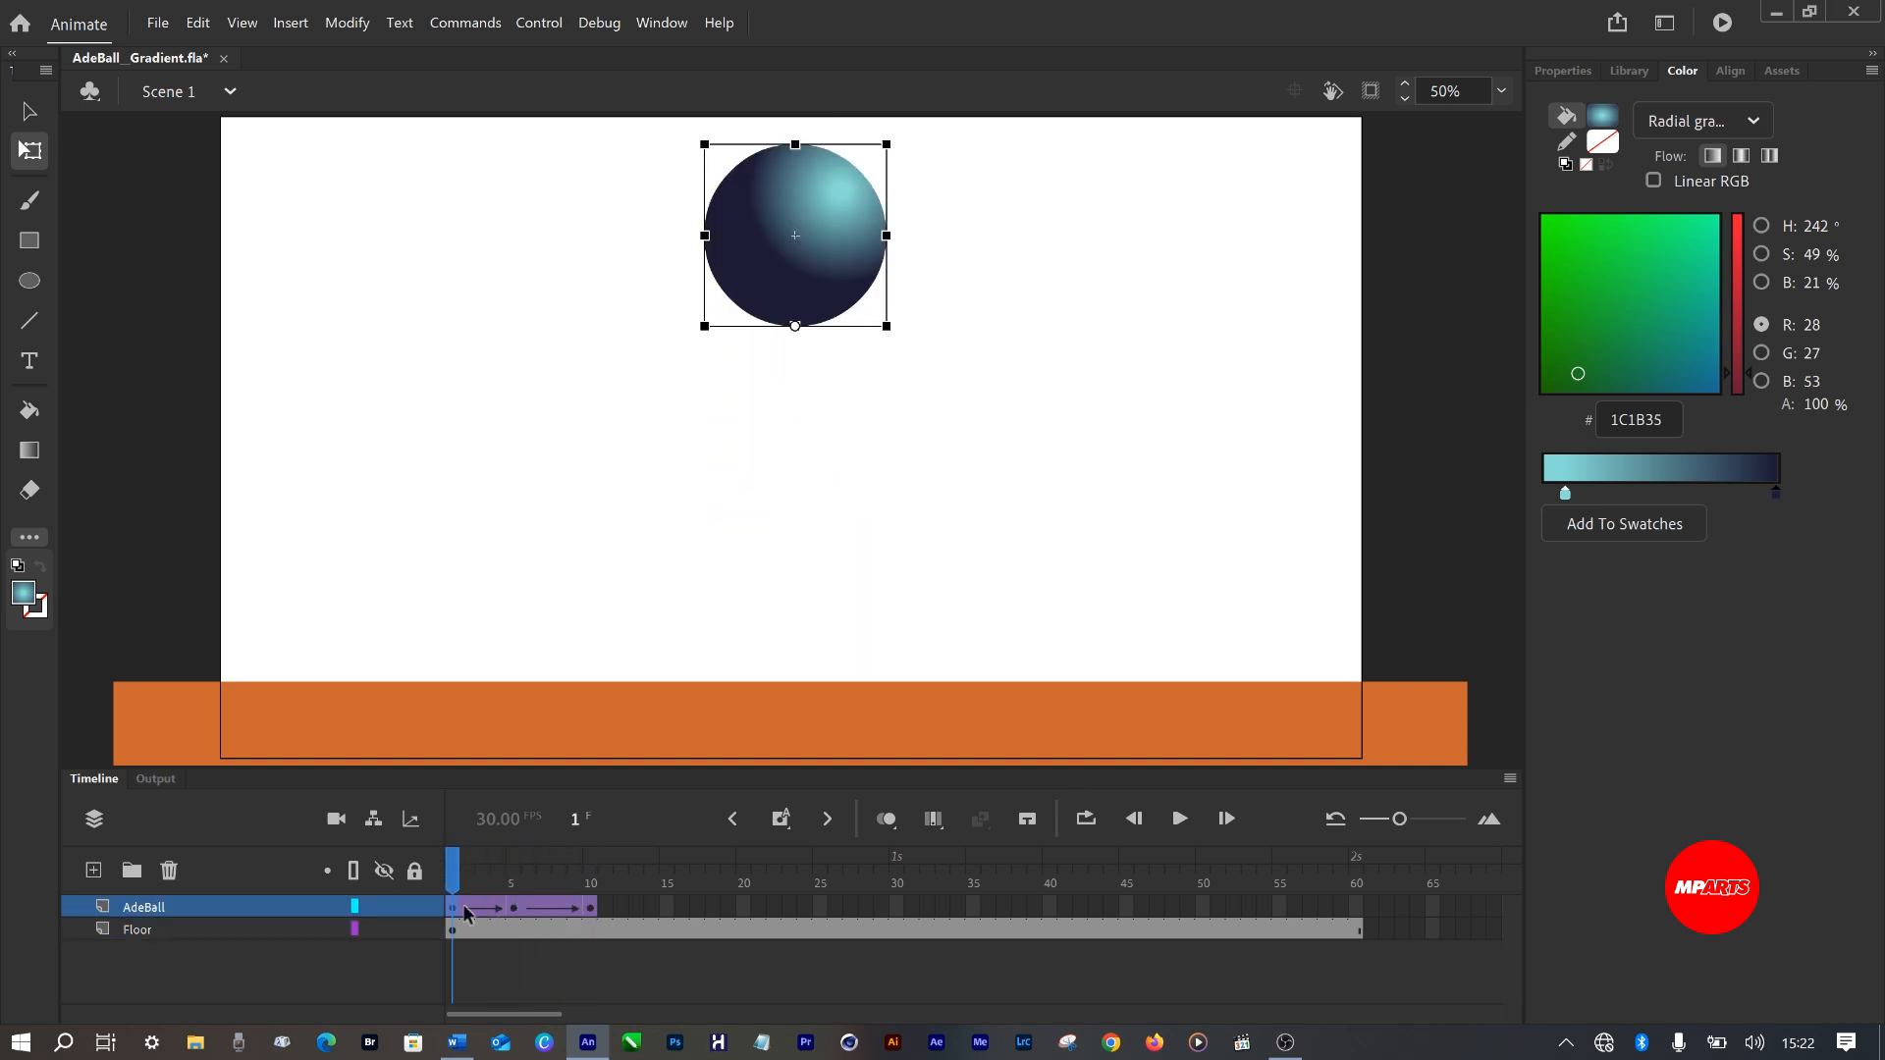
left_click(589, 908)
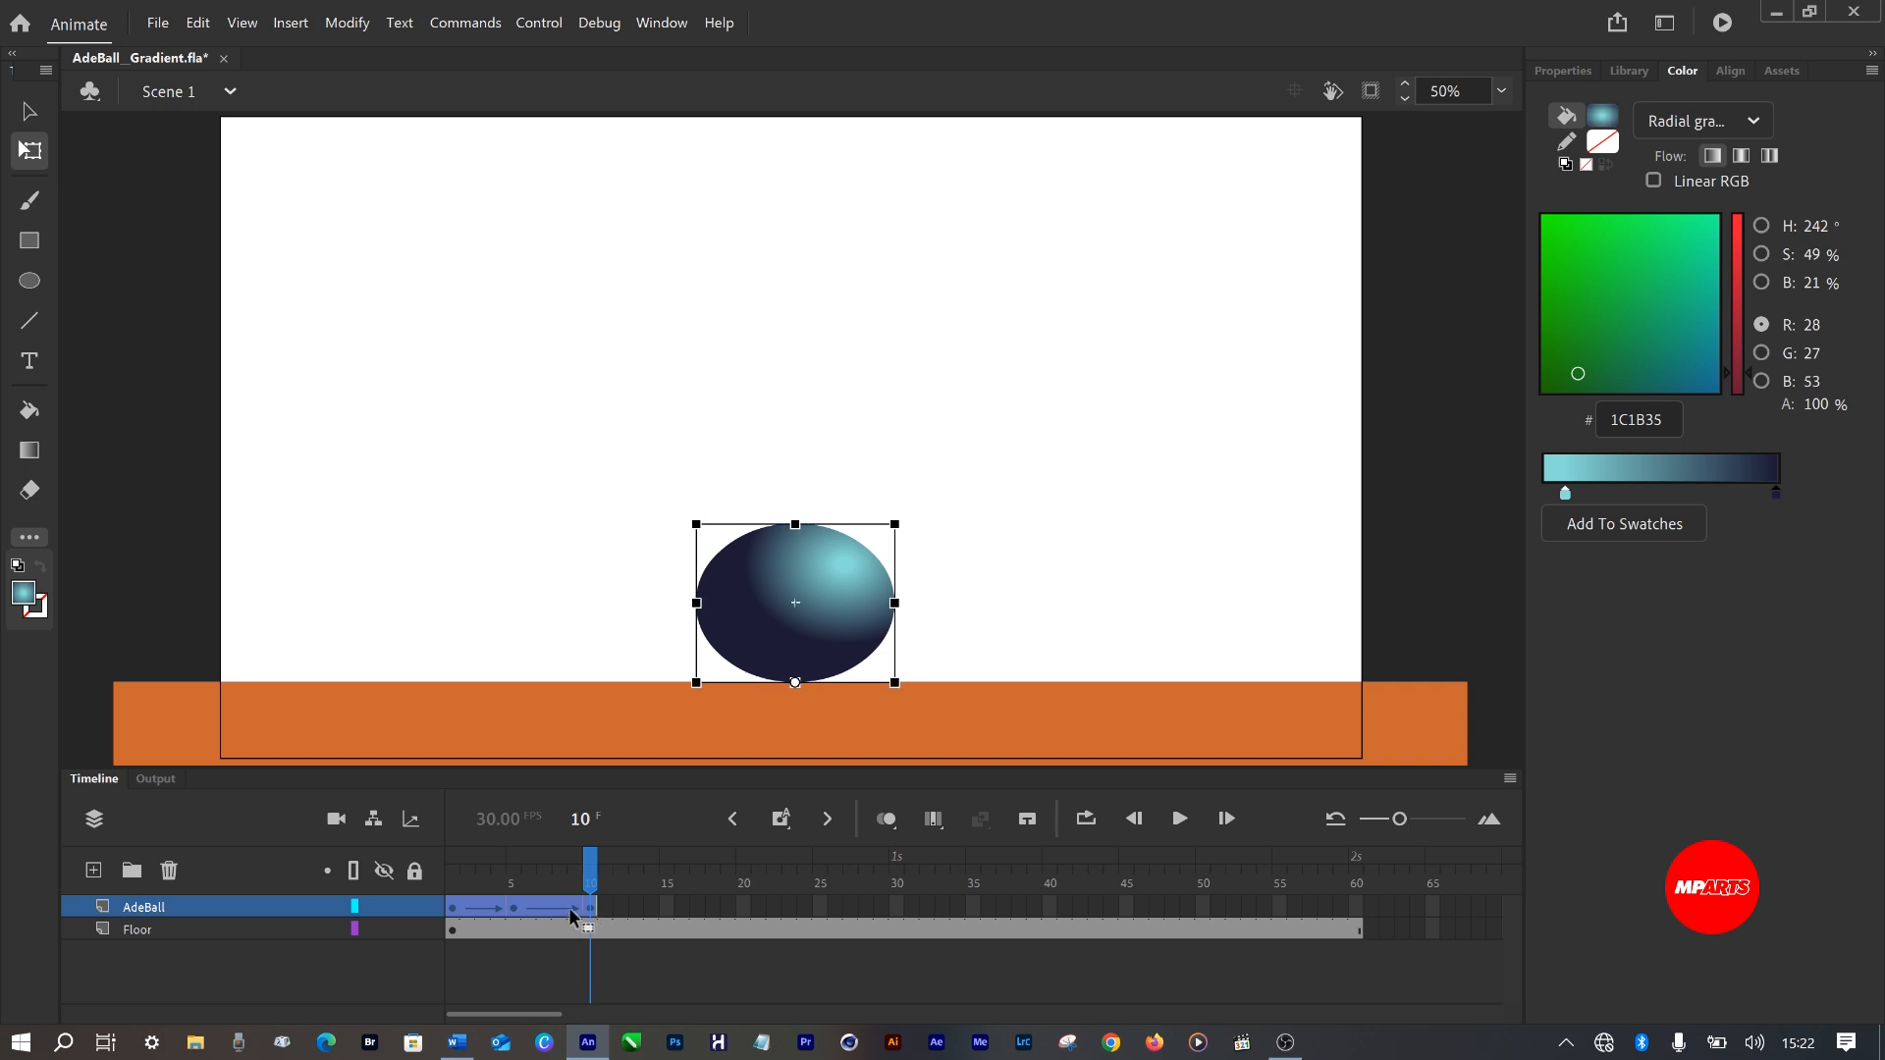
right_click(543, 907)
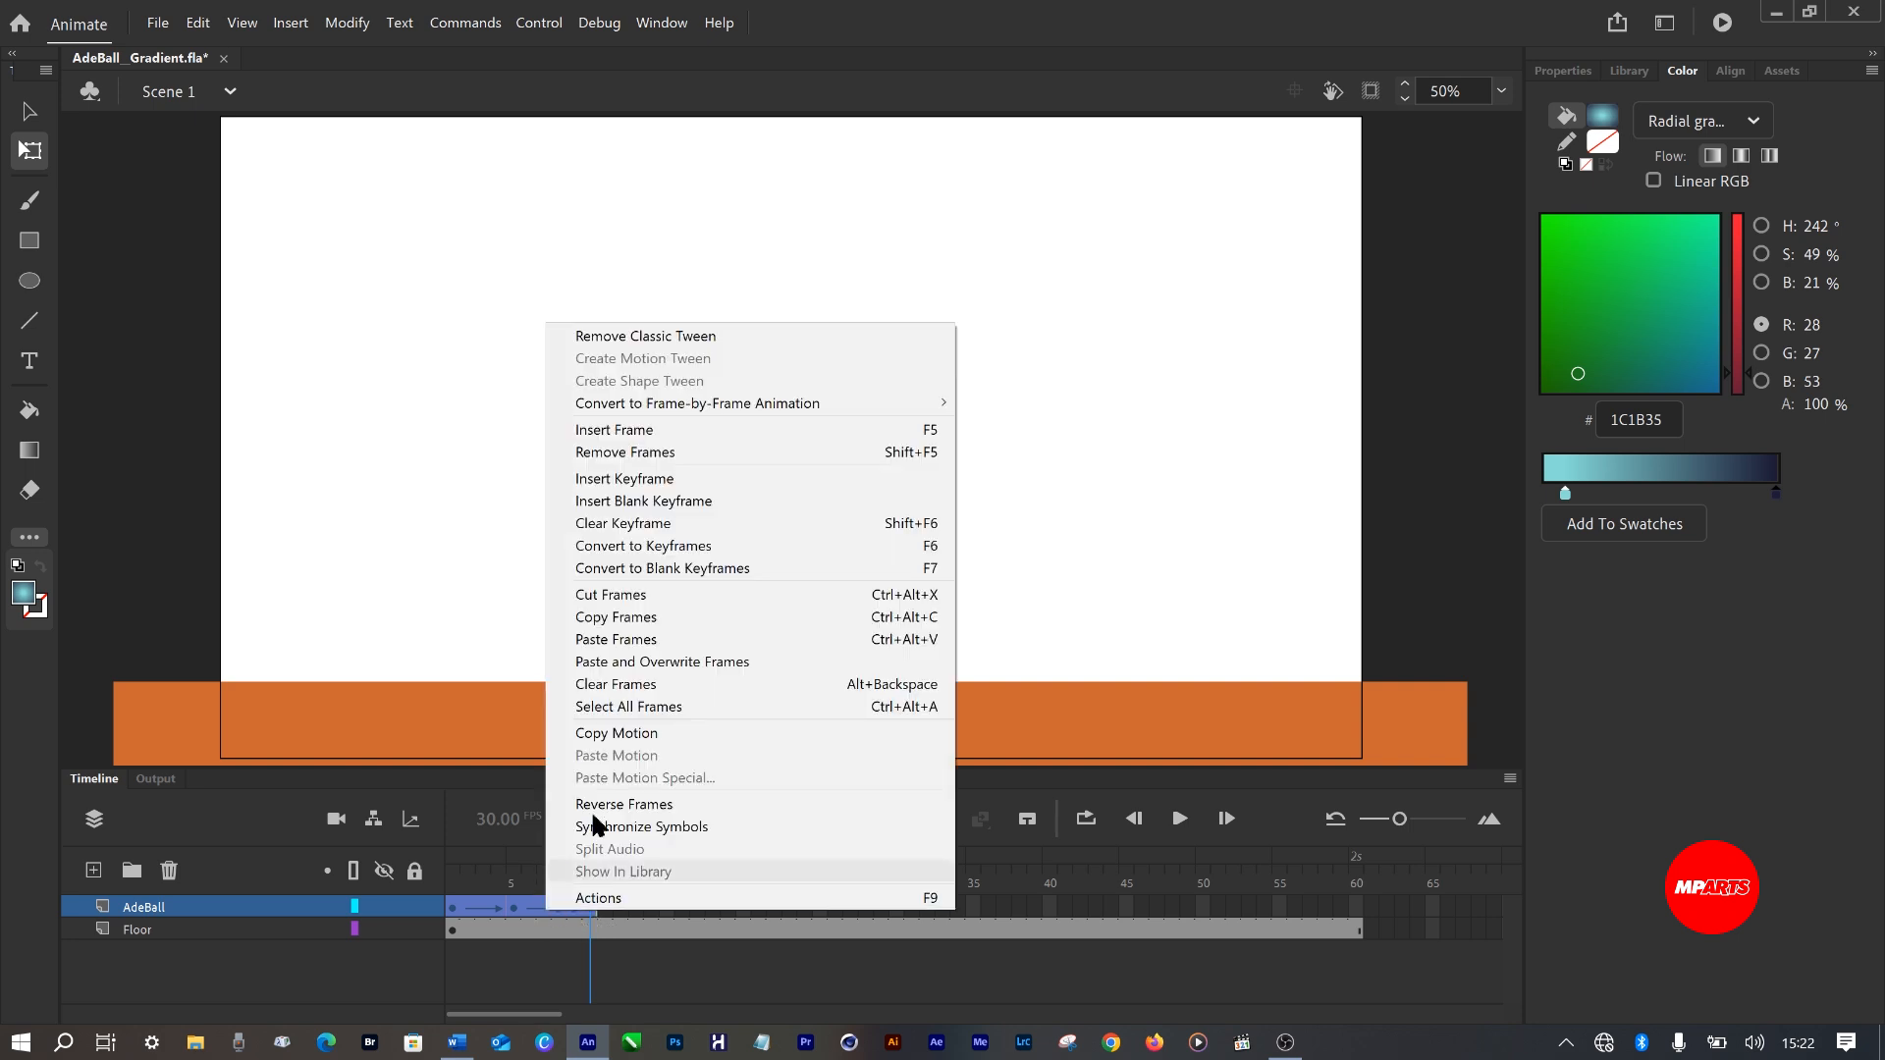
left_click(580, 618)
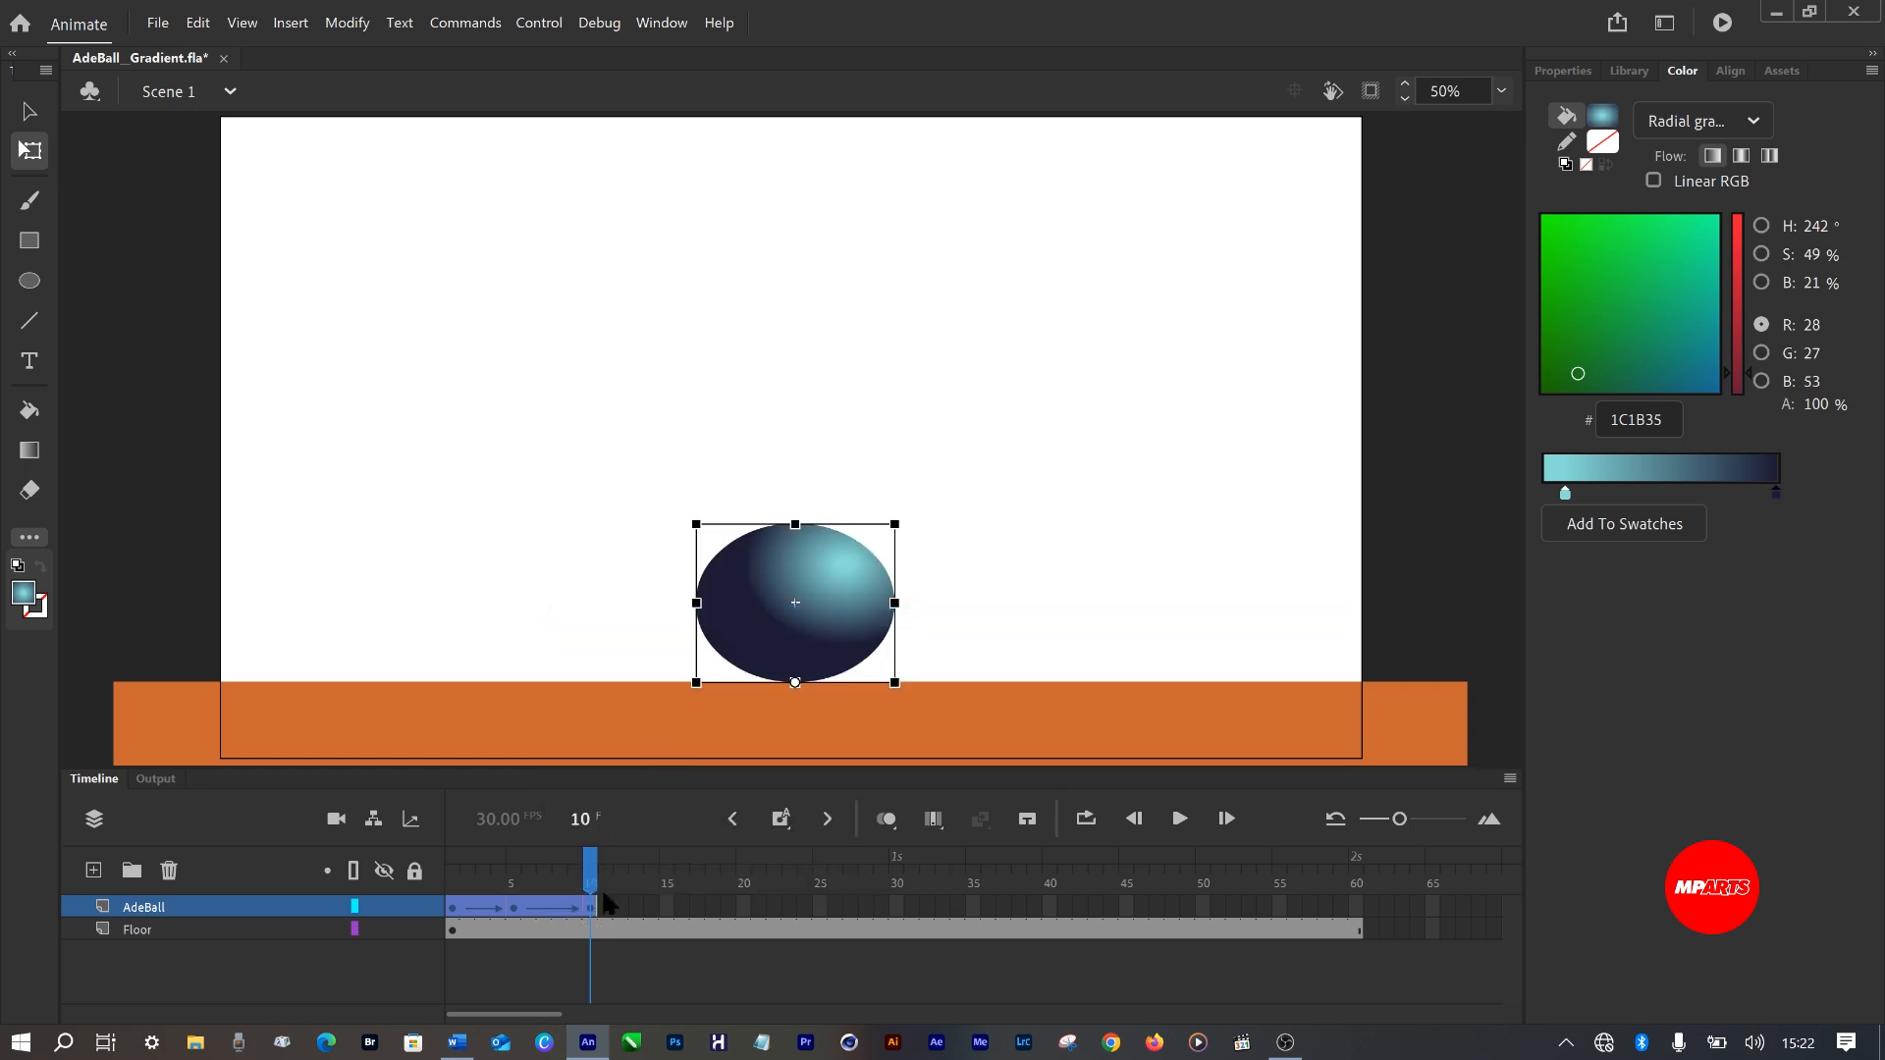
left_click(743, 907)
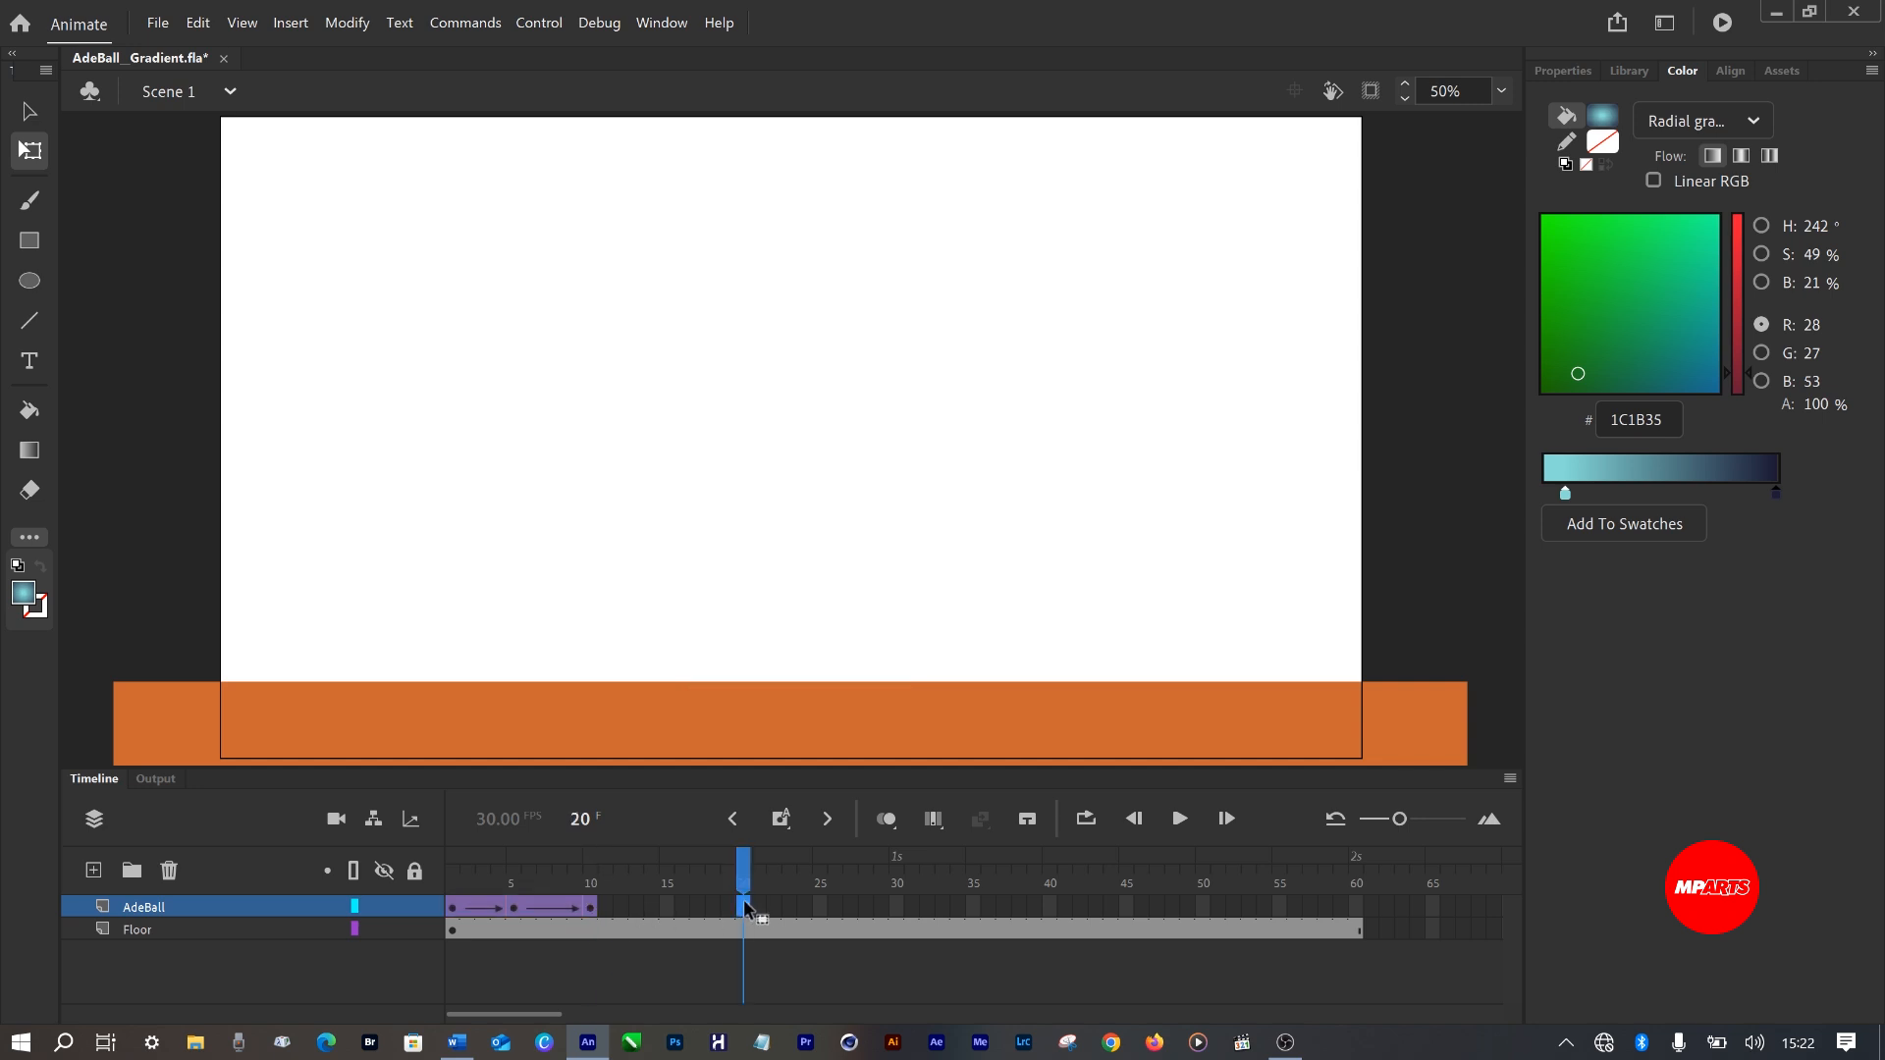
right_click(743, 907)
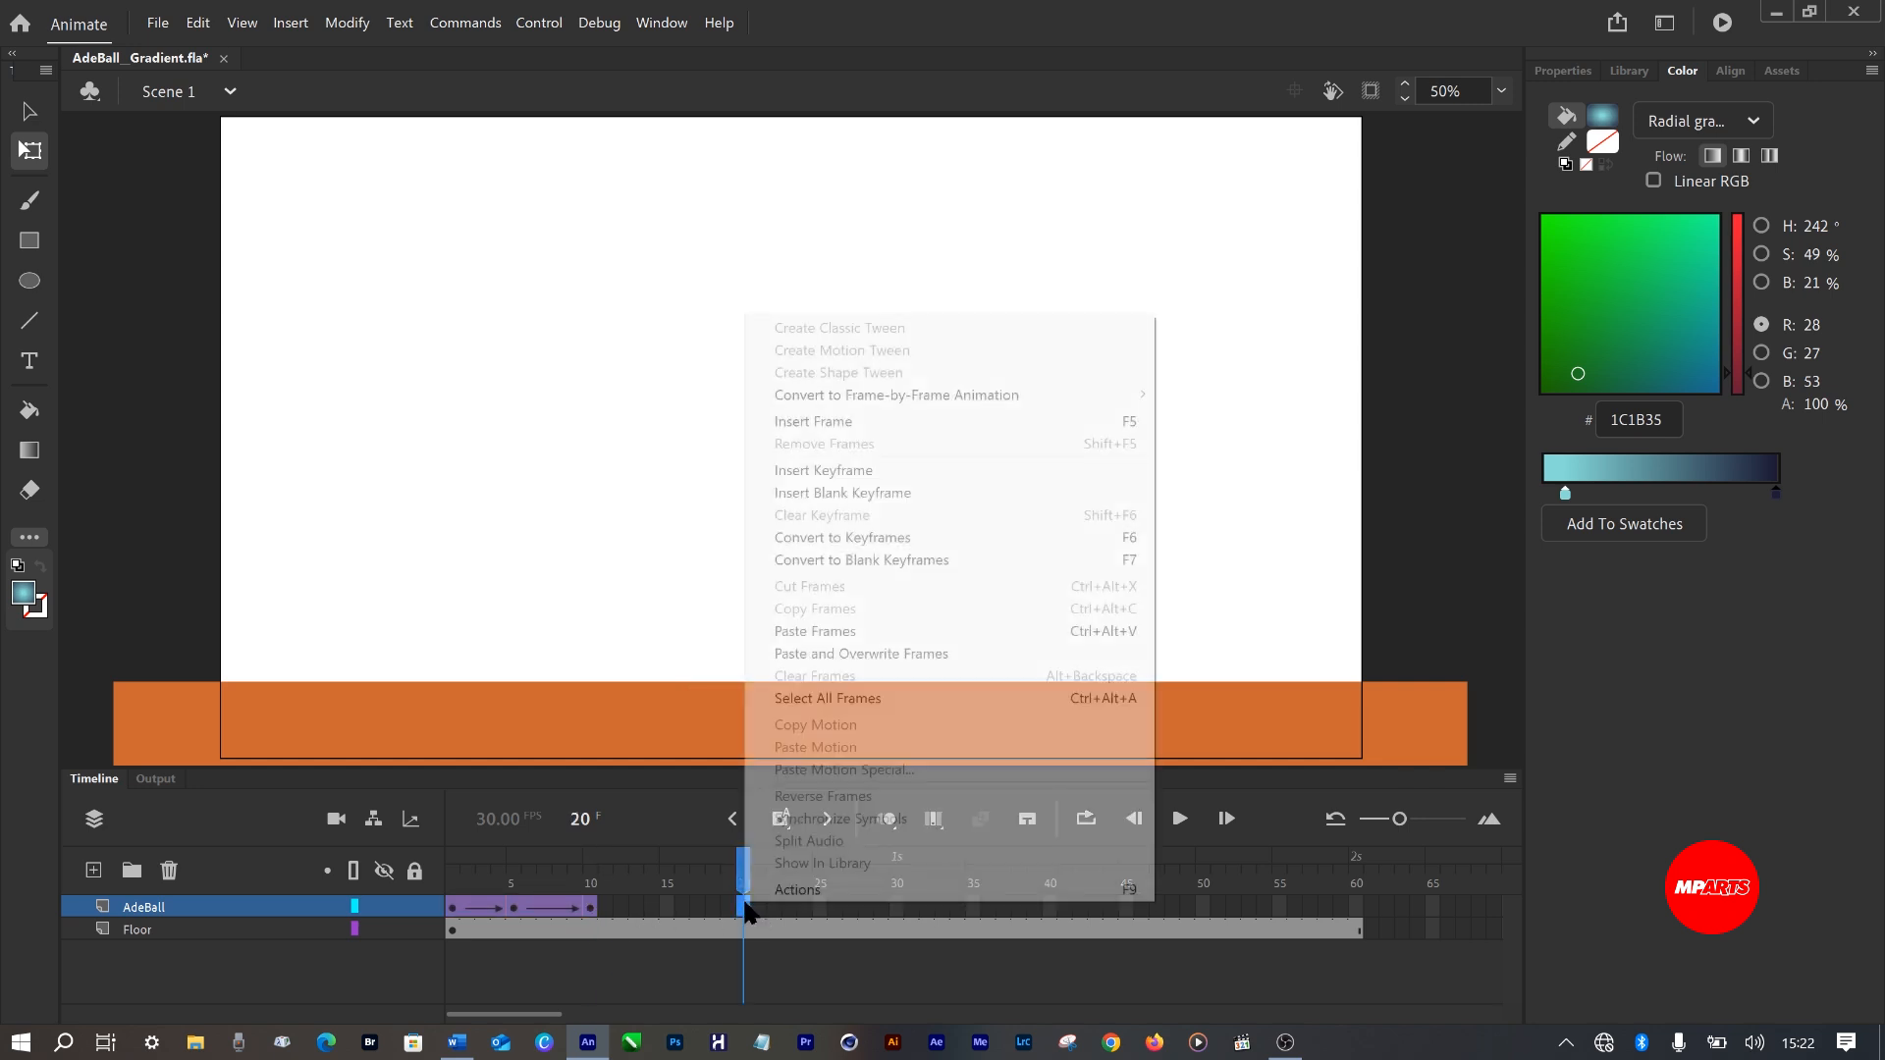
left_click(863, 629)
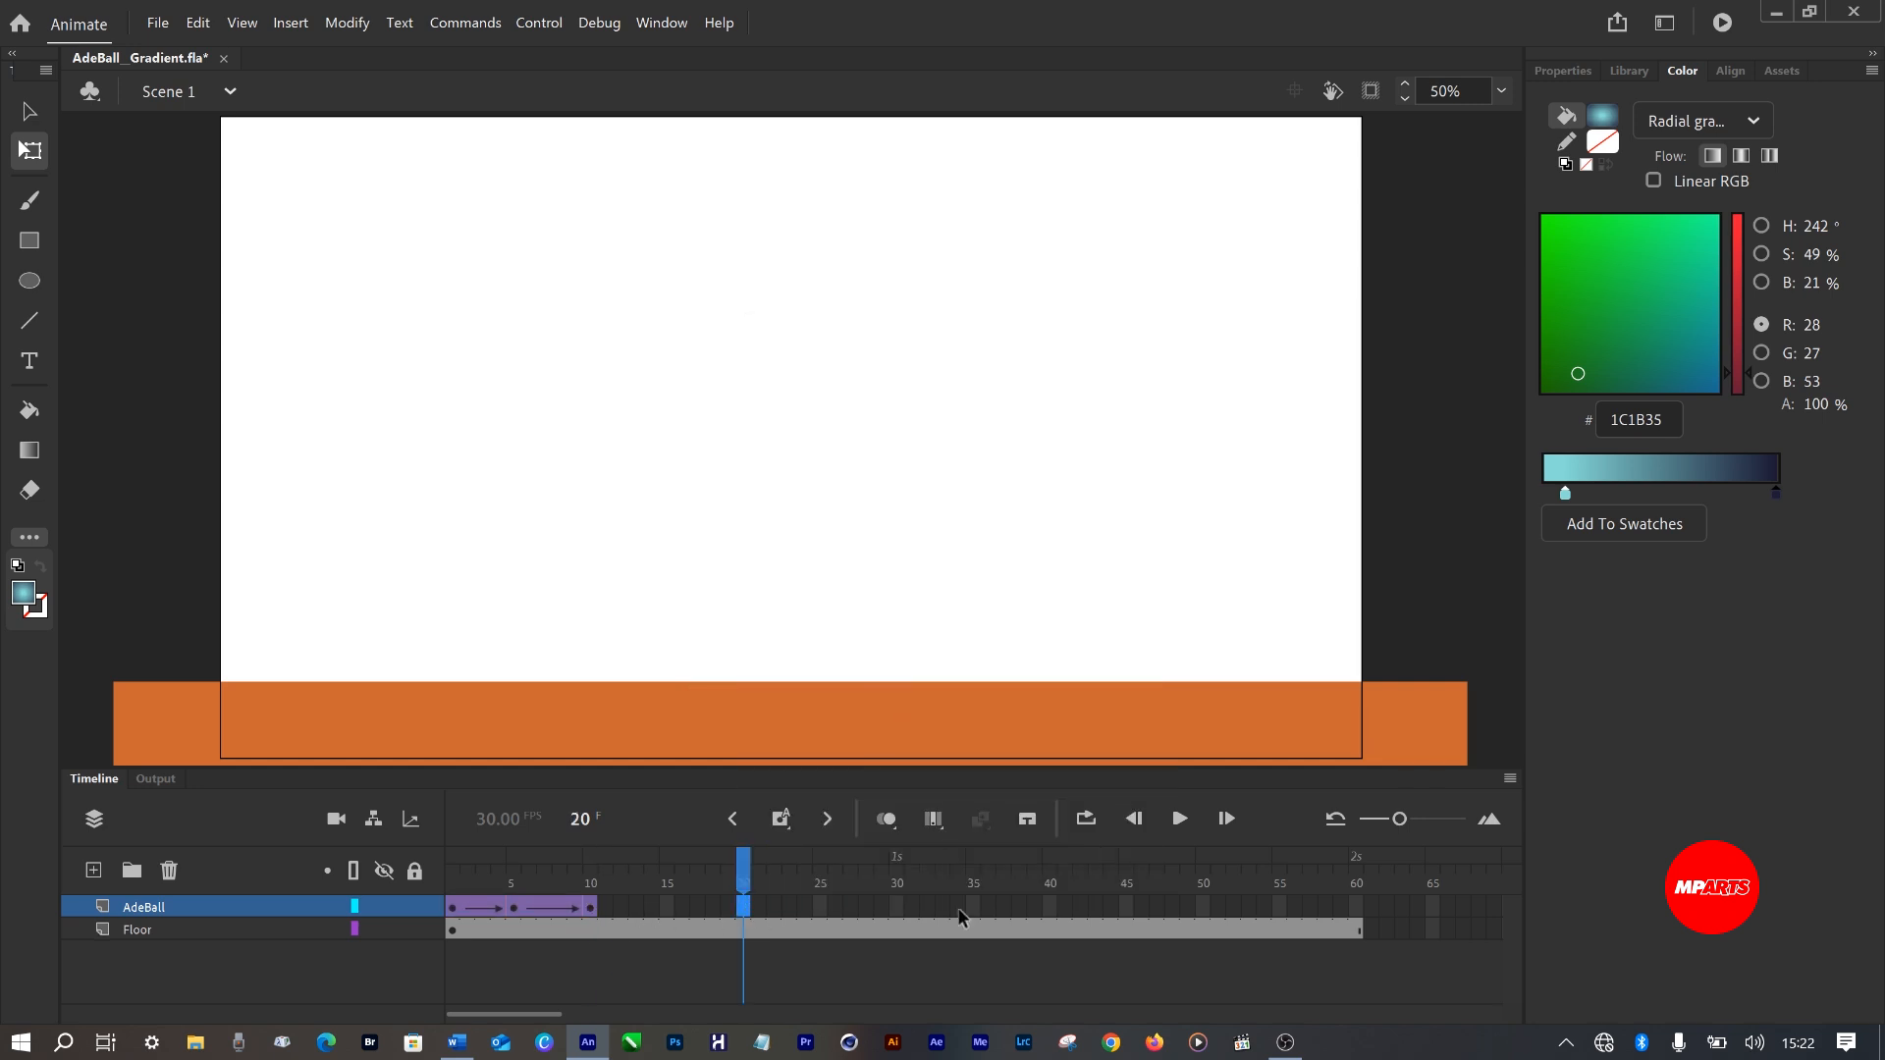
left_click(1052, 907)
right_click(1051, 907)
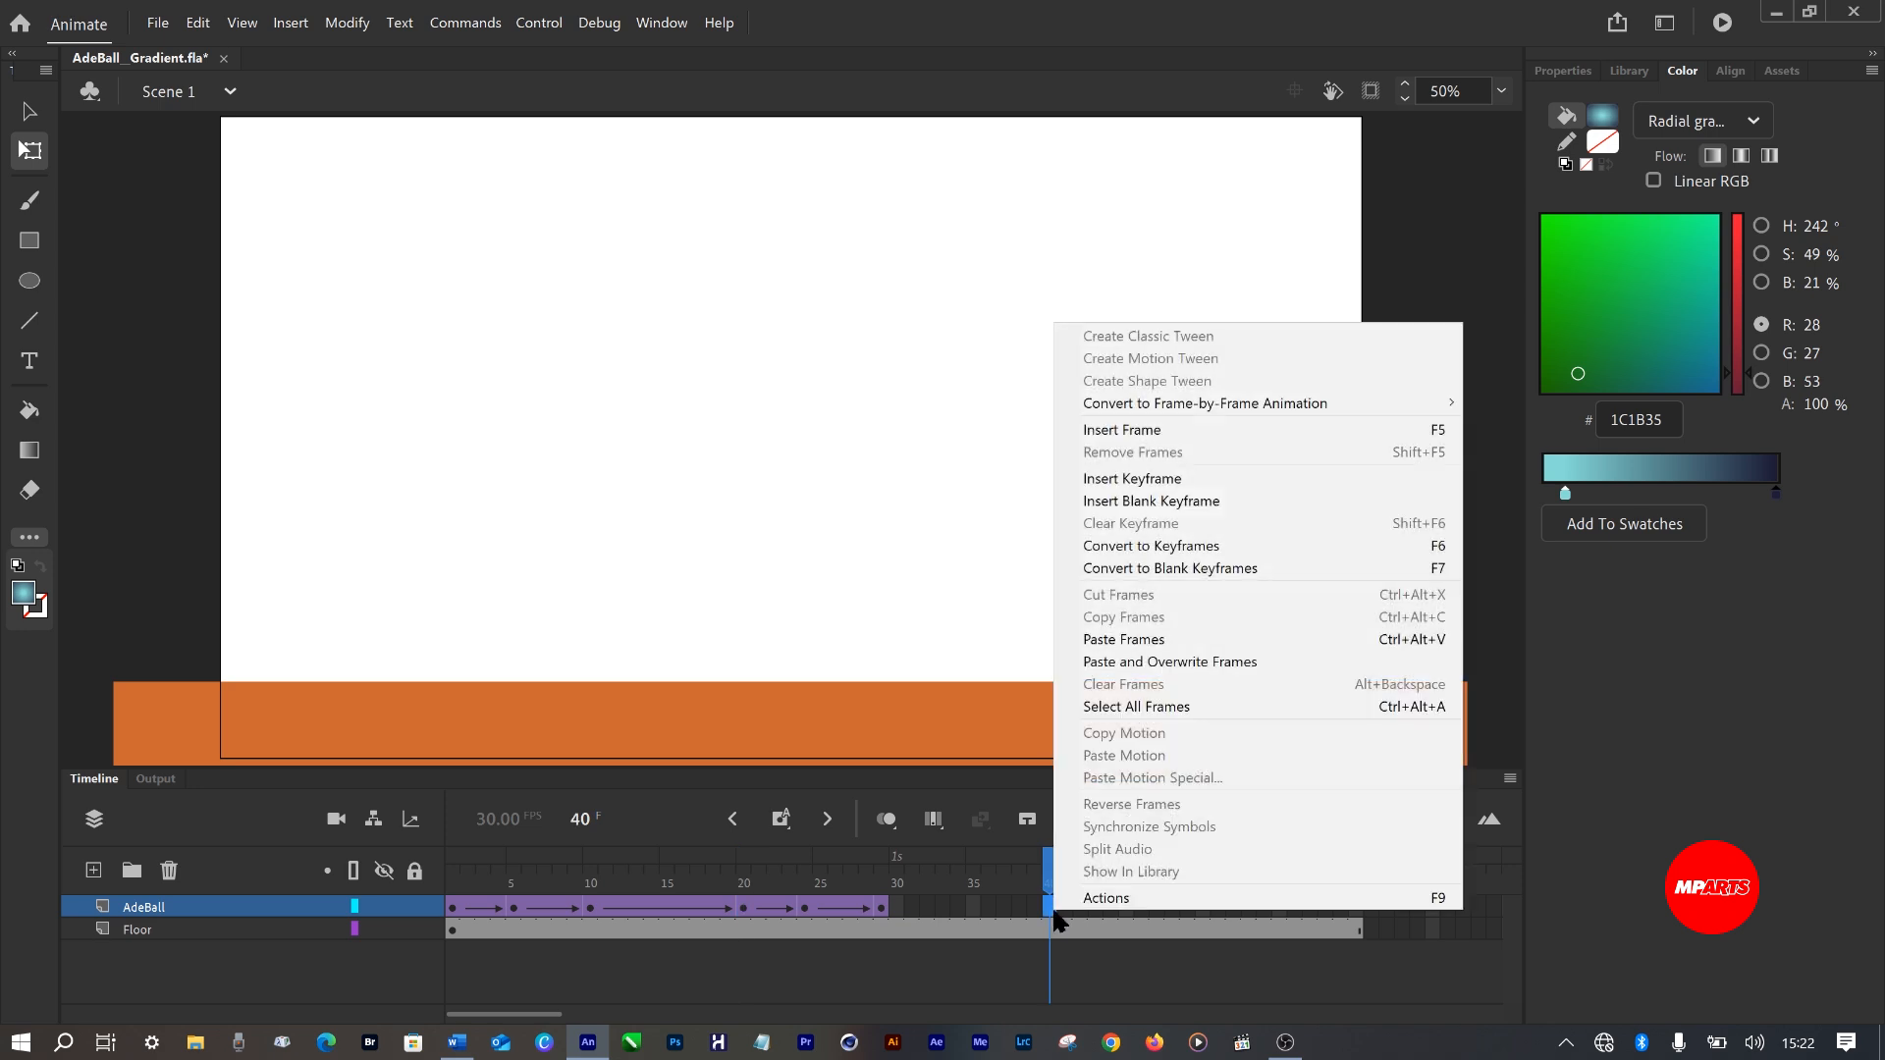
left_click(1129, 645)
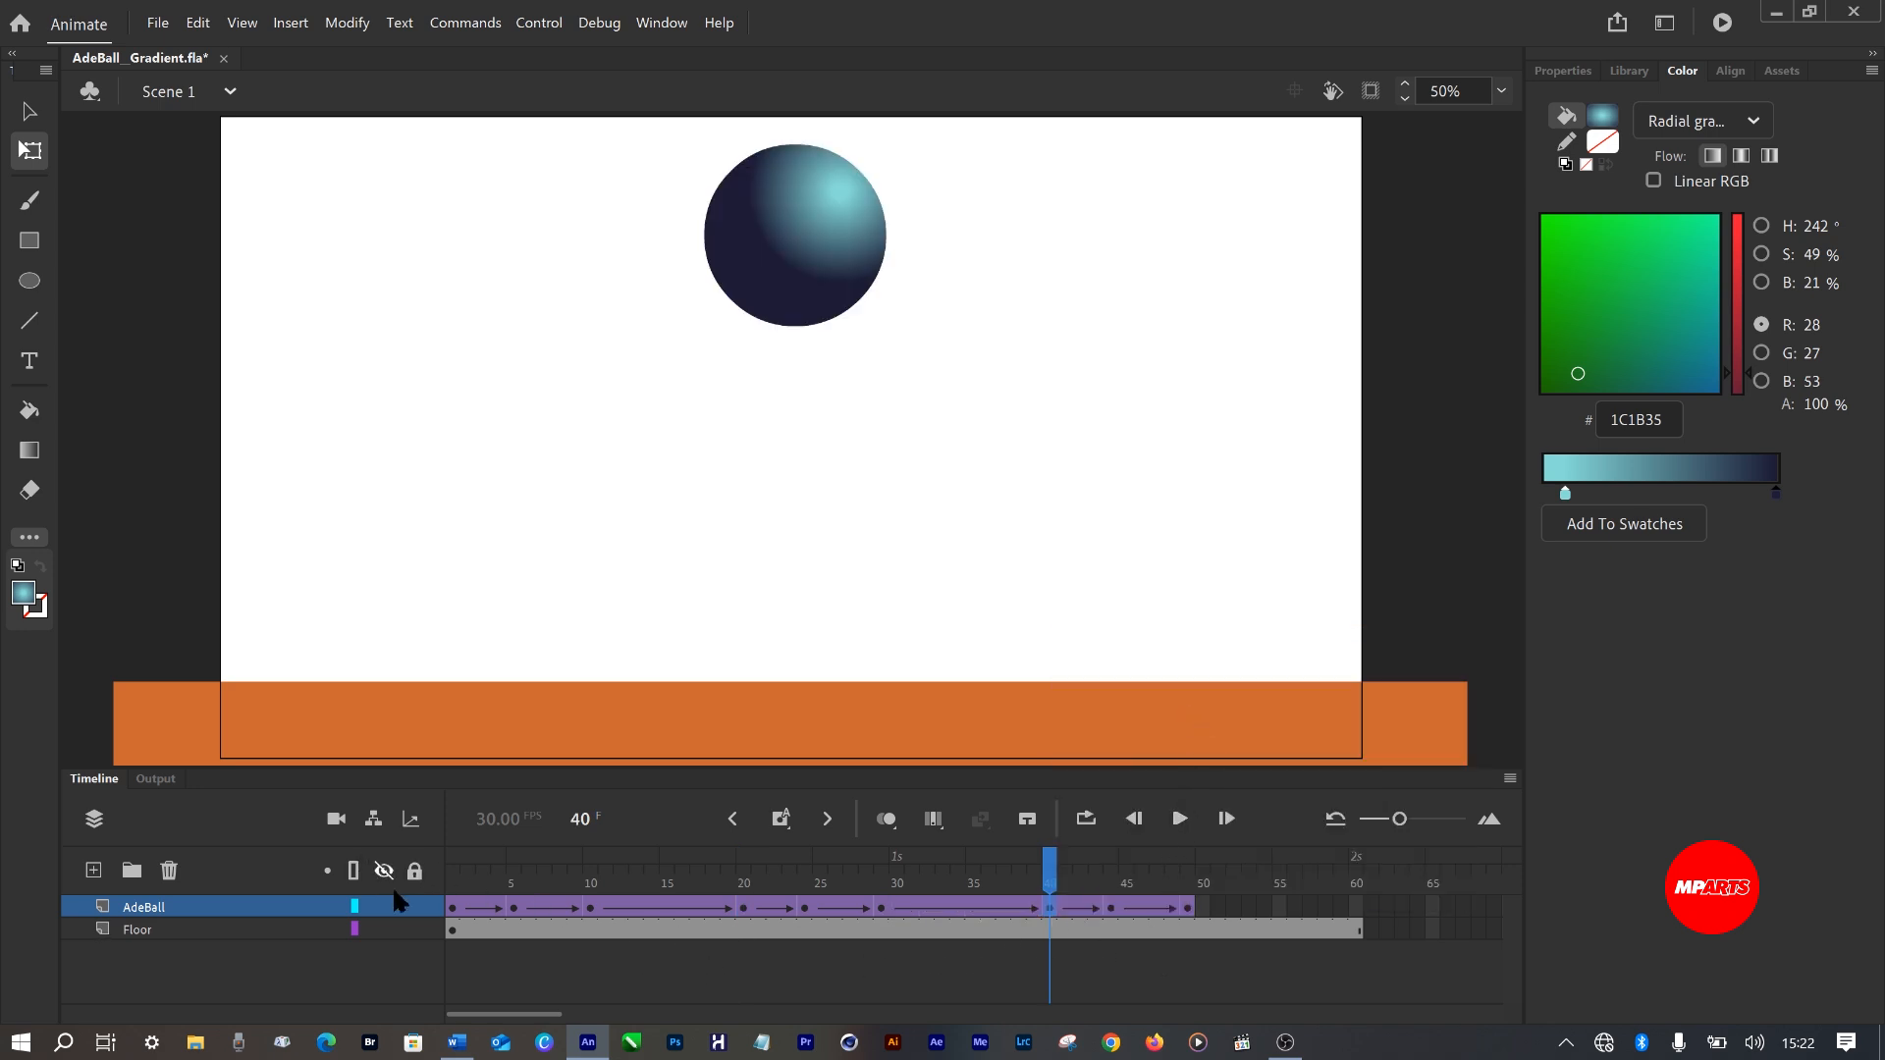
Copy the first keyframe of the AdeBall layer and paste it at frame 60.
left_click(452, 907)
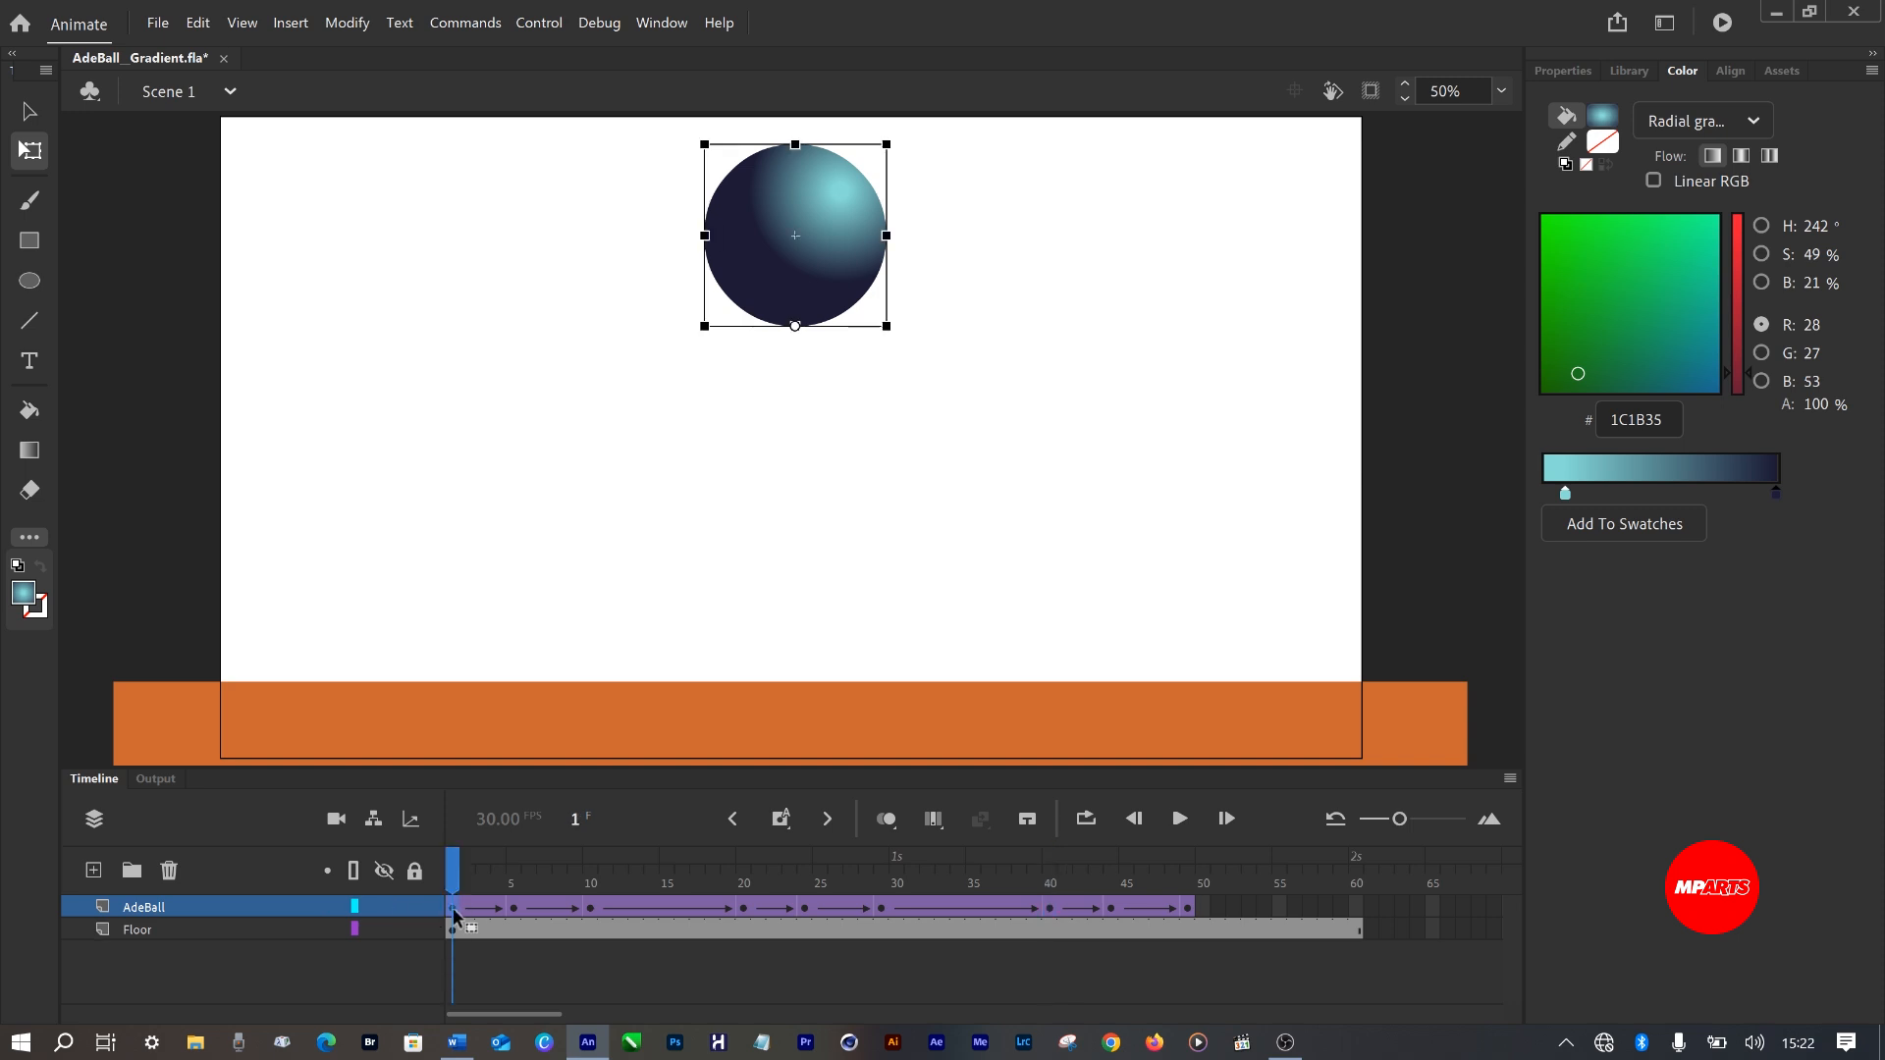
right_click(453, 909)
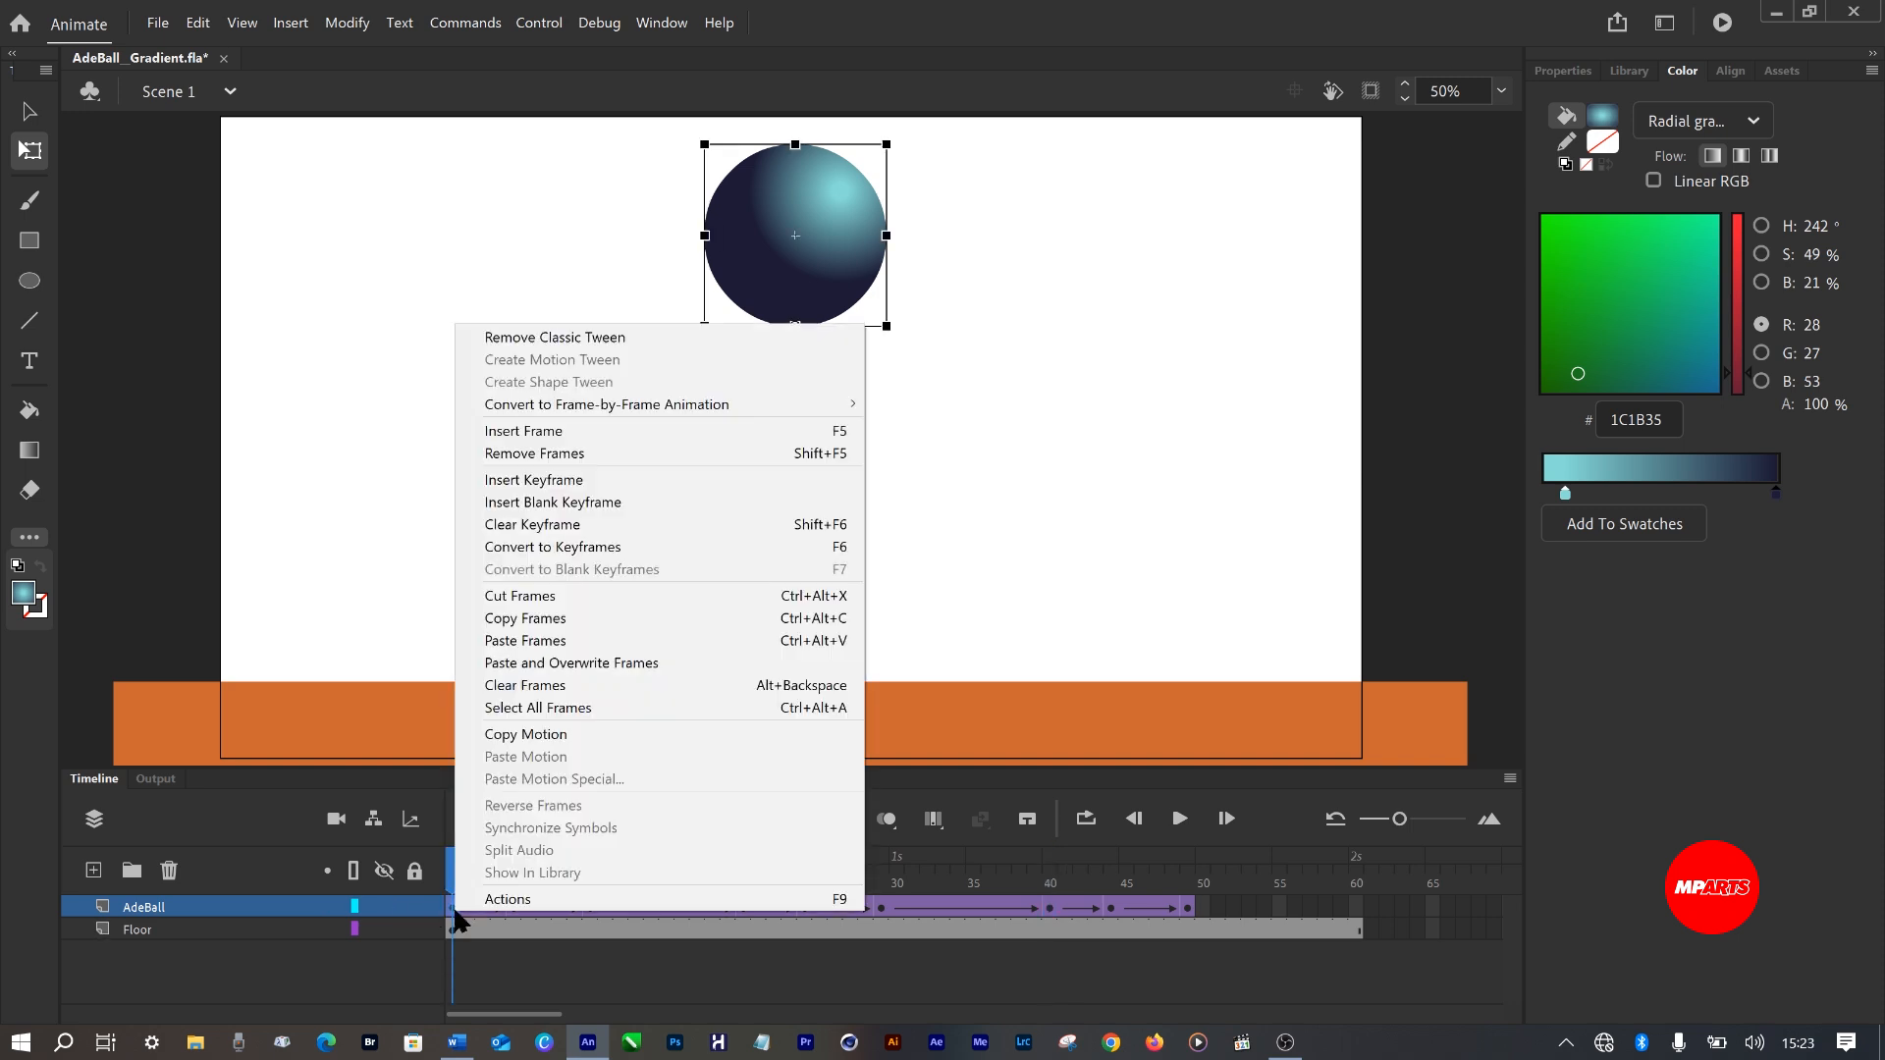
left_click(530, 620)
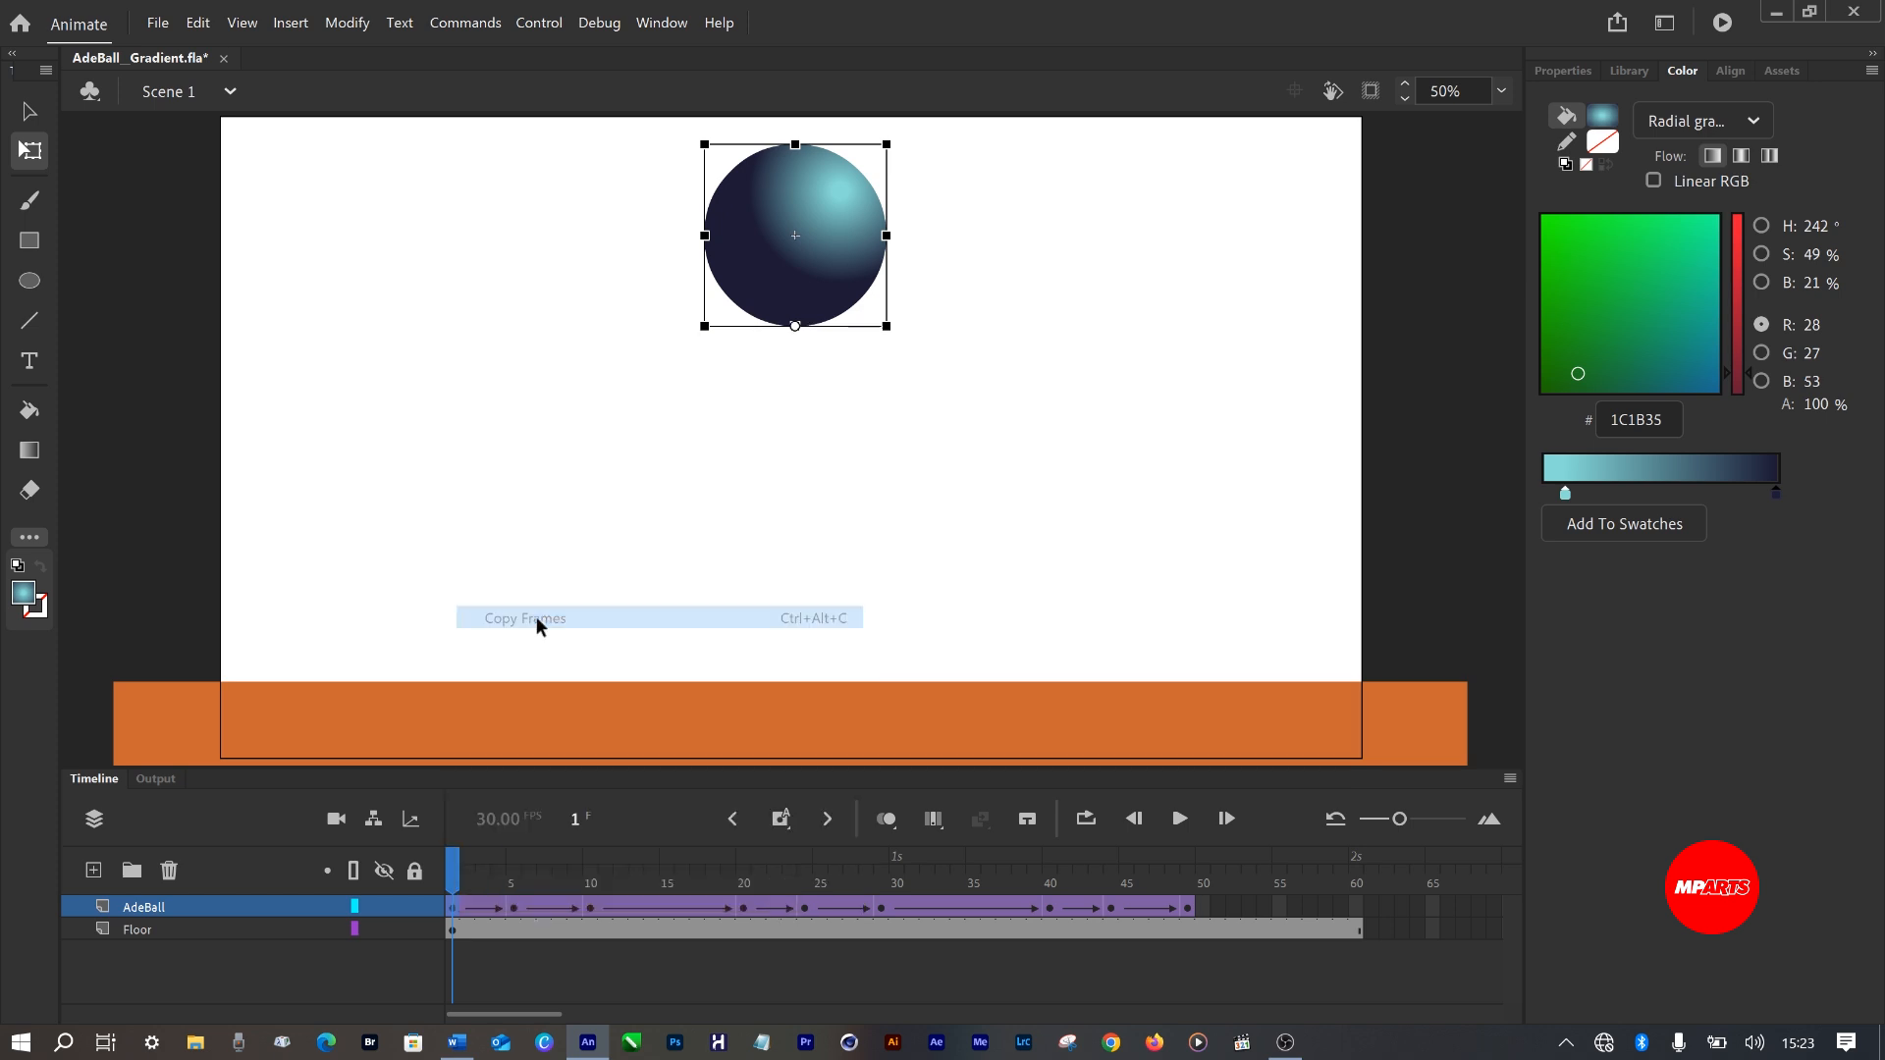
left_click(1355, 908)
right_click(1358, 909)
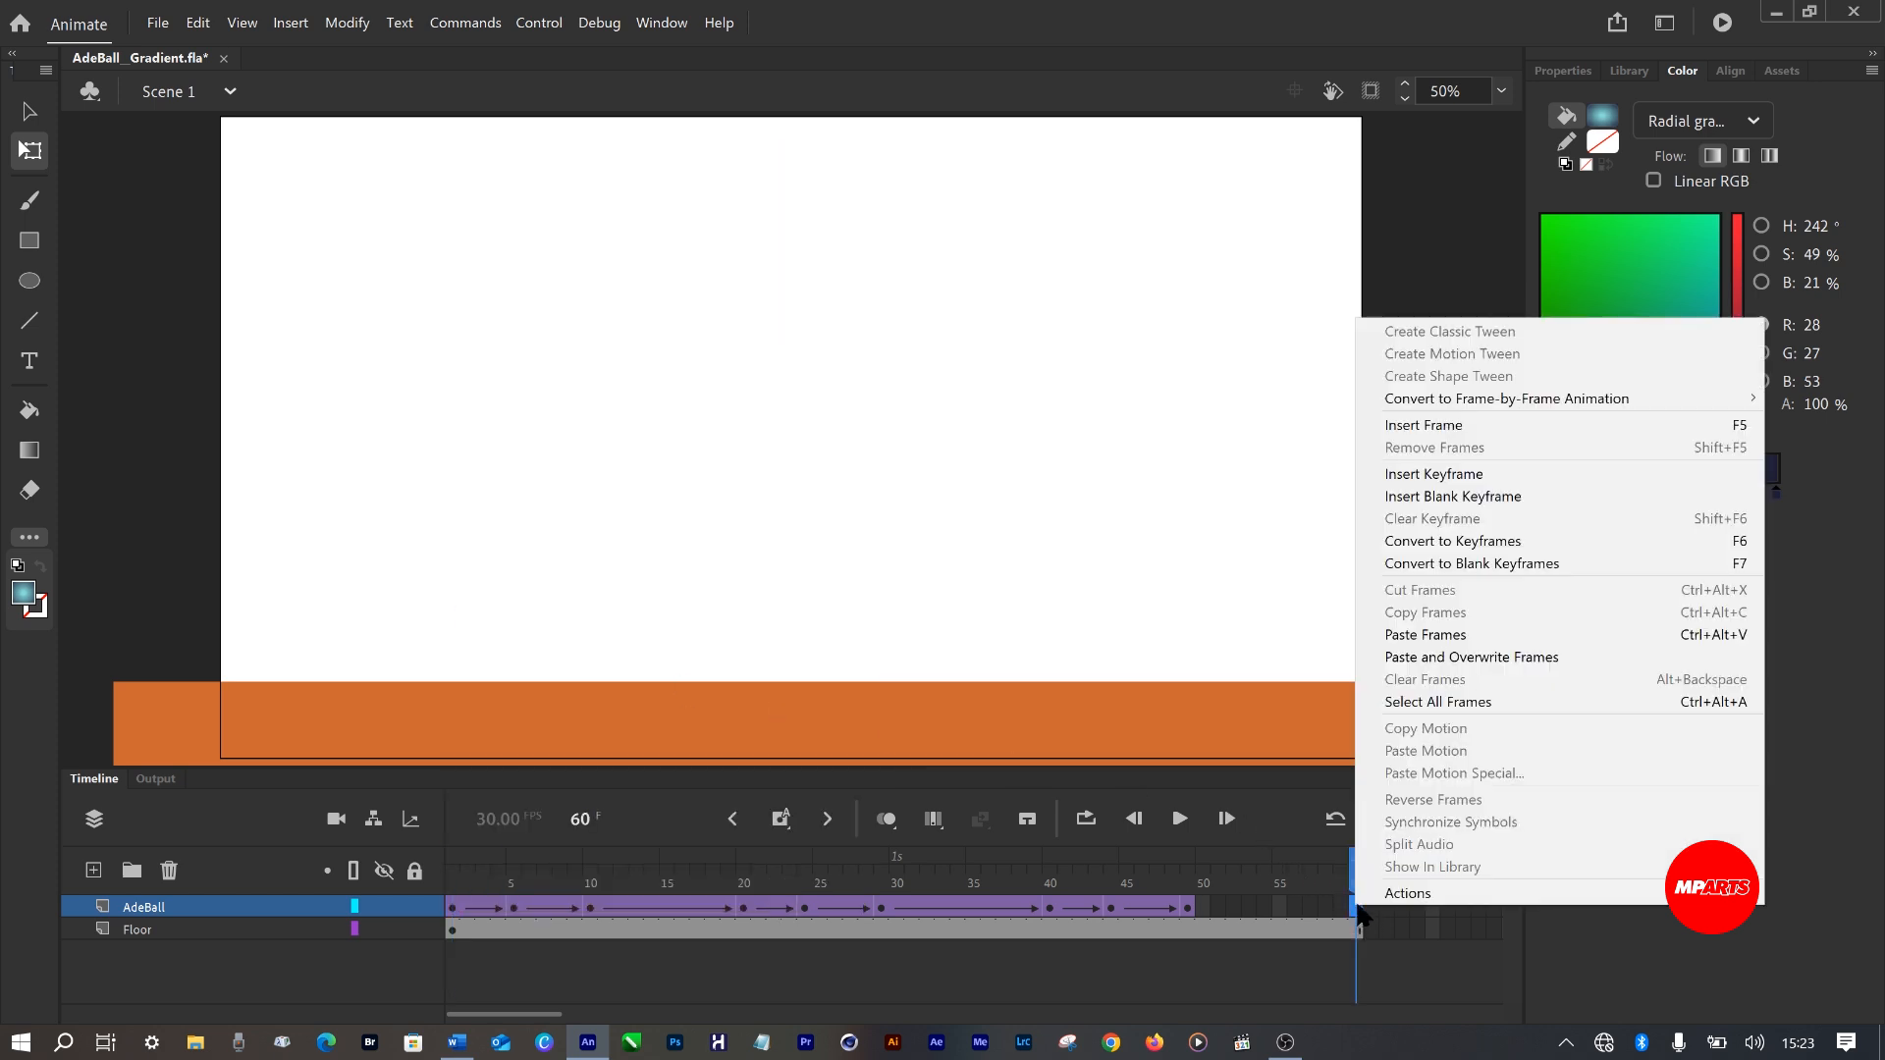
left_click(1431, 636)
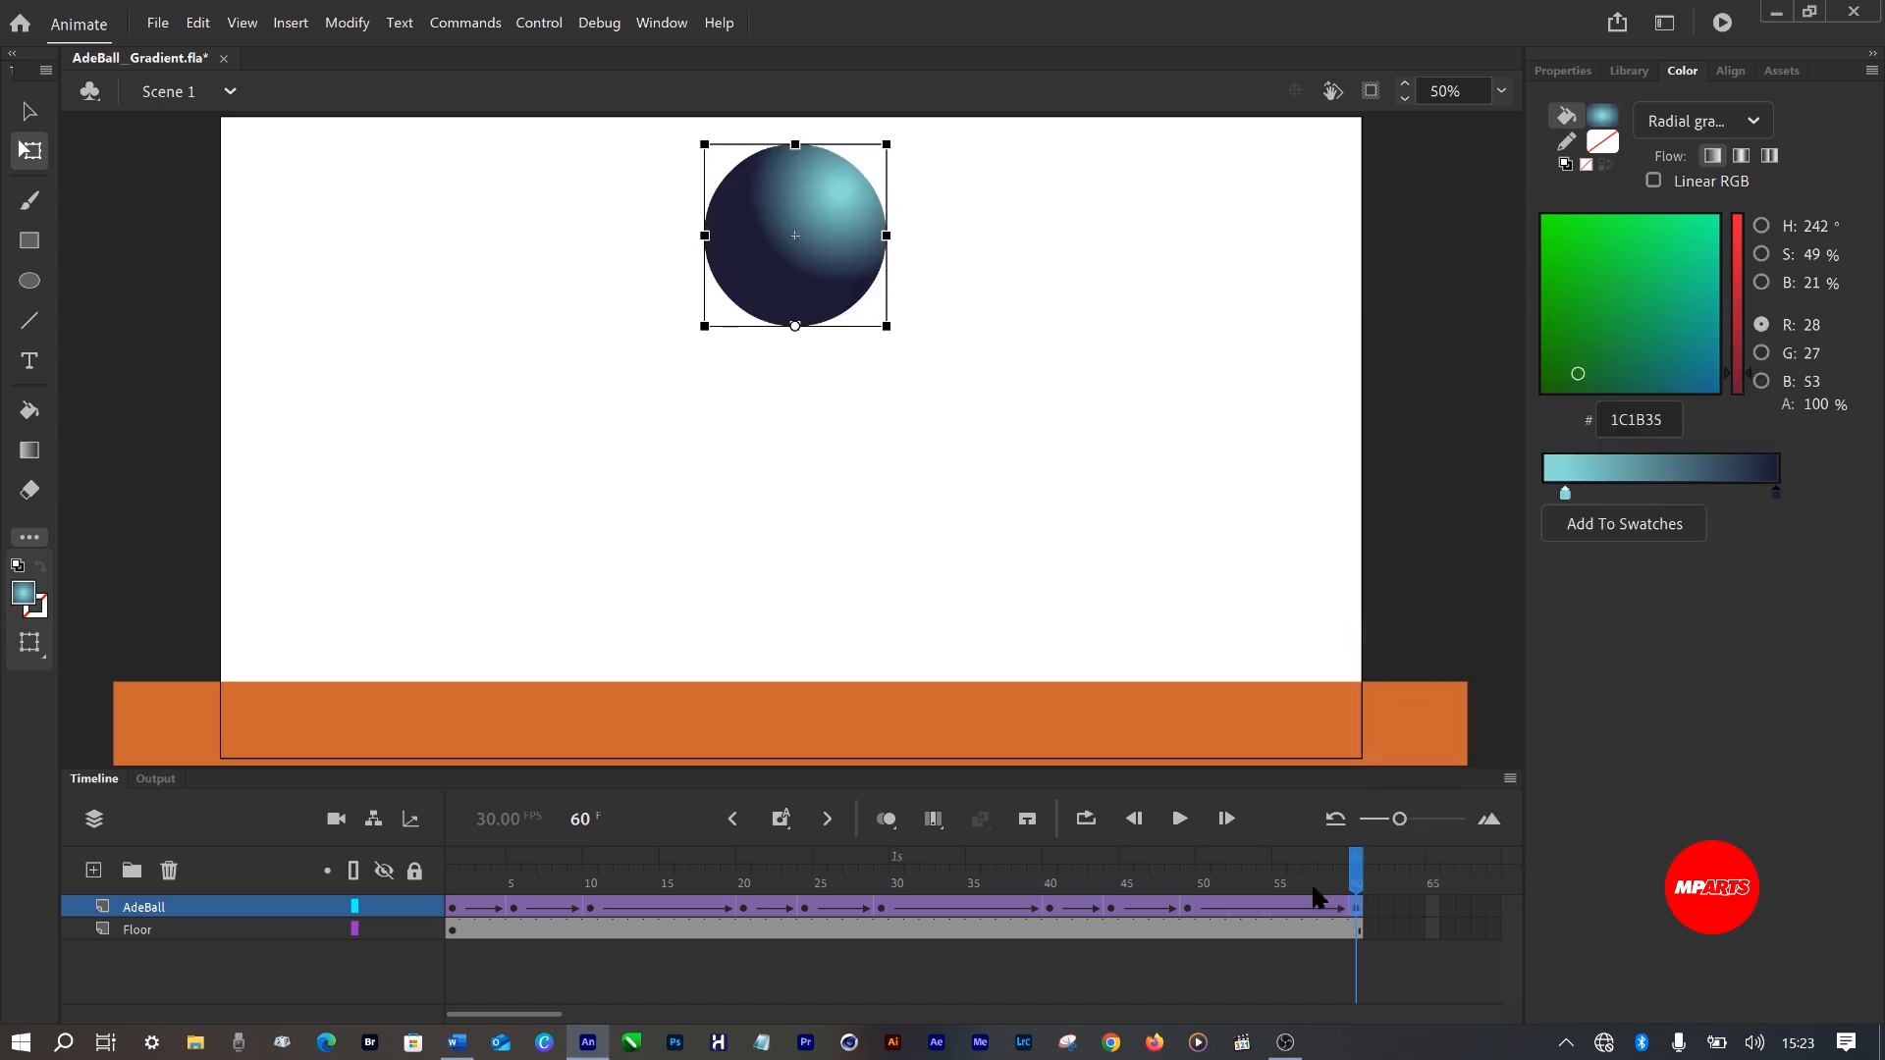
Insert a keyframe at frame 15 of the AdeBall layer and stretch the rising ball slightly taller, keeping its base in place.
left_click_drag(1183, 888, 666, 922)
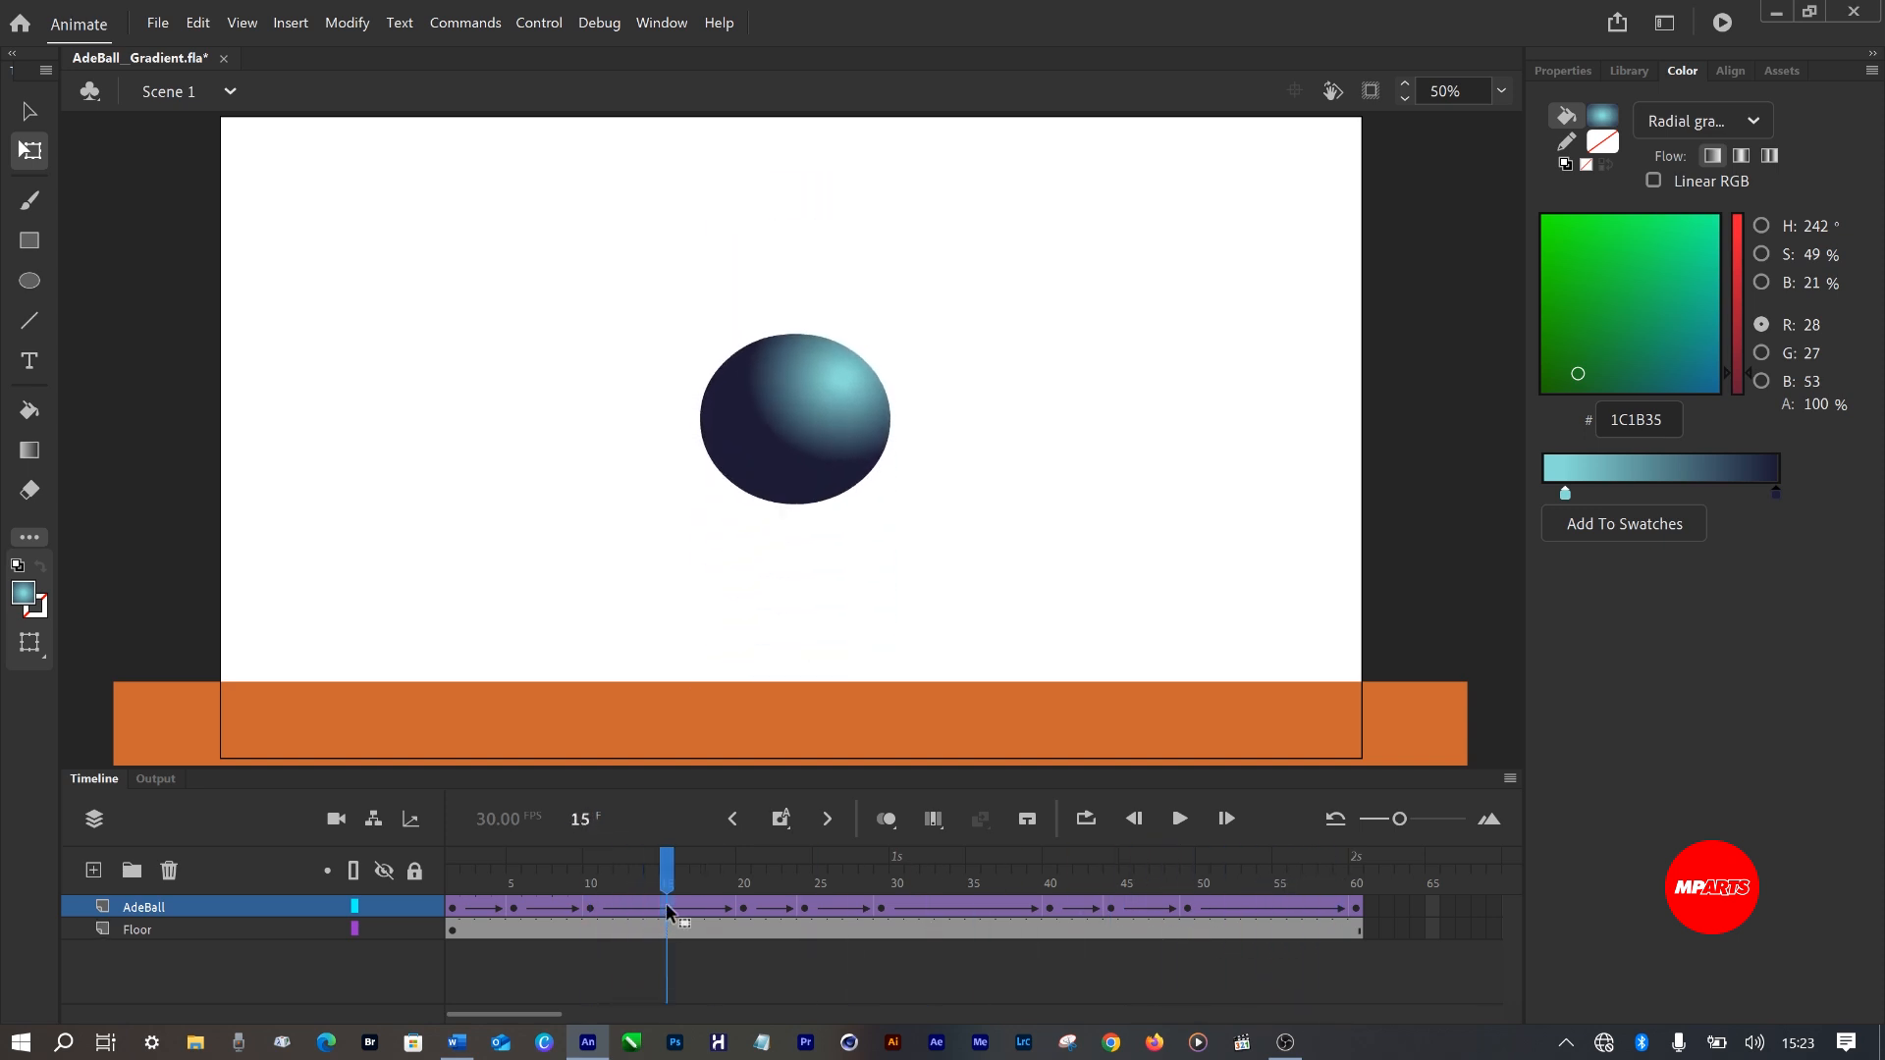
right_click(666, 903)
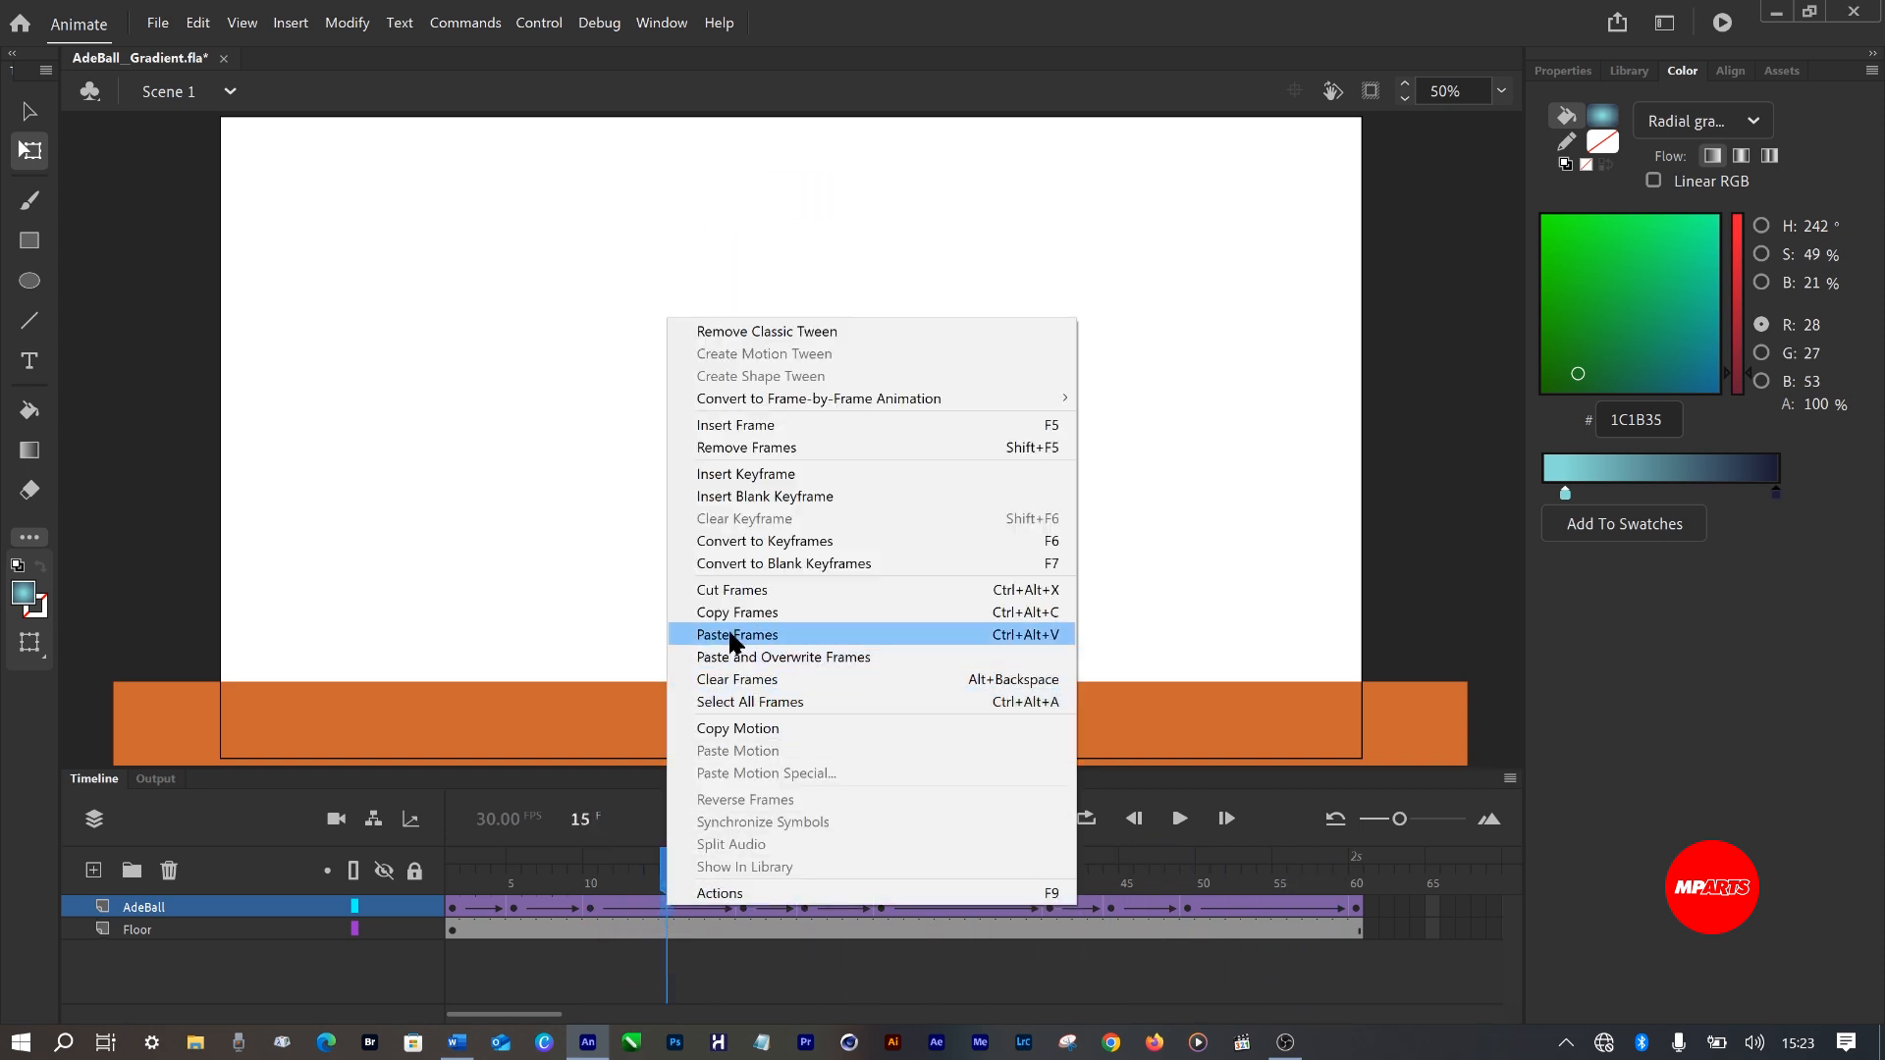
left_click(731, 474)
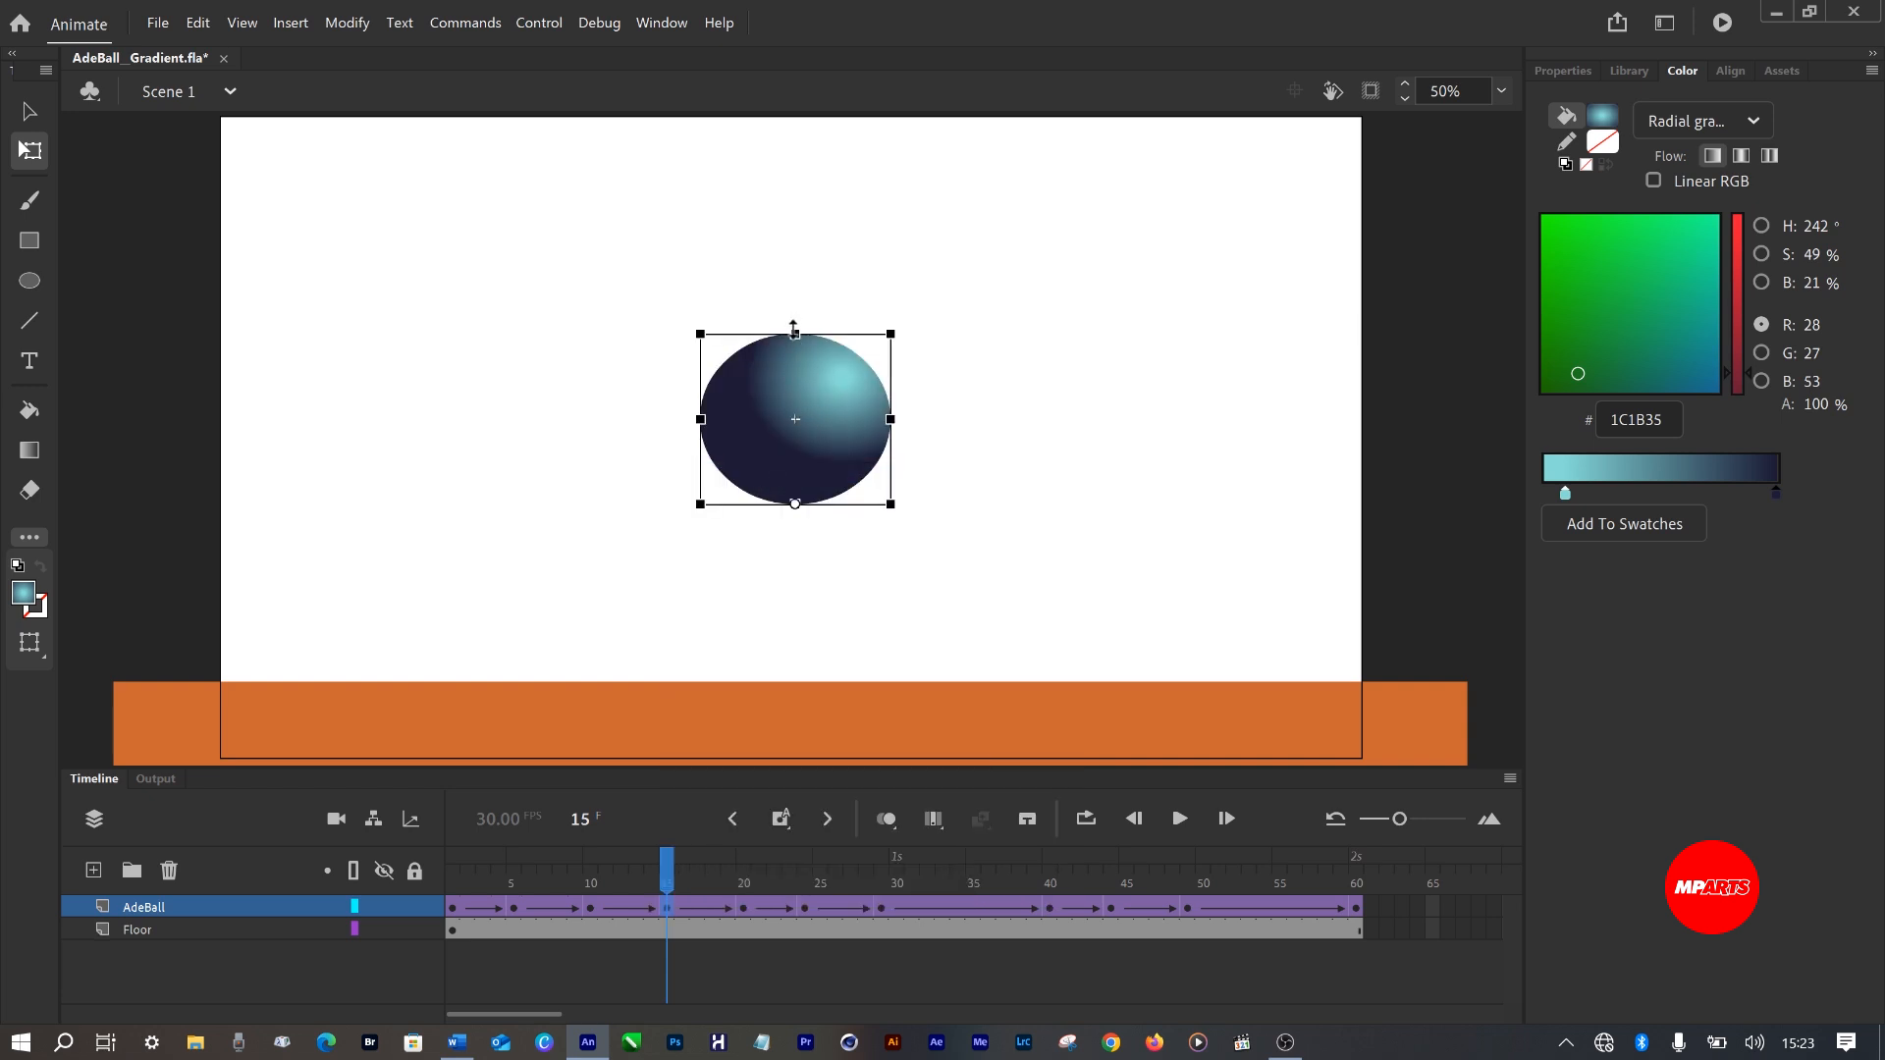
mouse_move(795, 334)
left_mouse_down()
mouse_move(796, 302)
mouse_move(798, 321)
left_mouse_up()
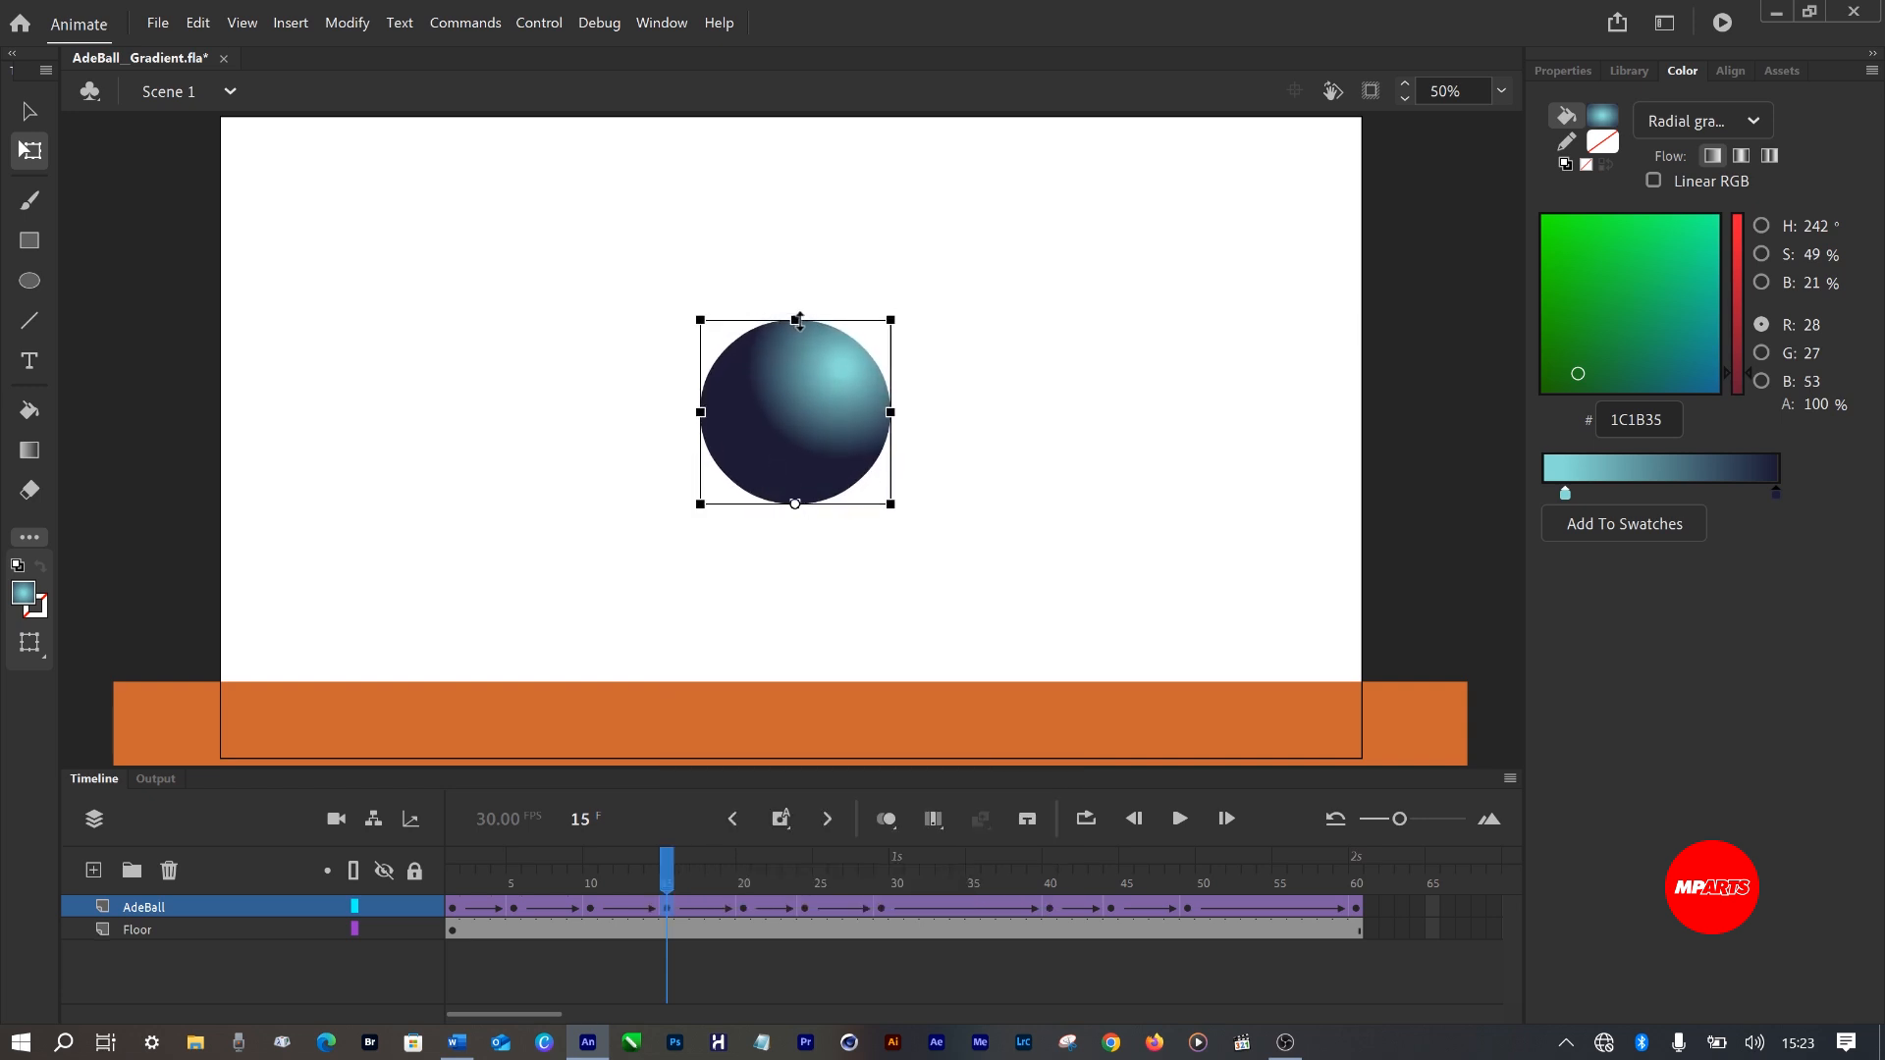
Insert a keyframe at frame 35 of the AdeBall layer and stretch the ball taller from above.
left_click(970, 907)
right_click(970, 909)
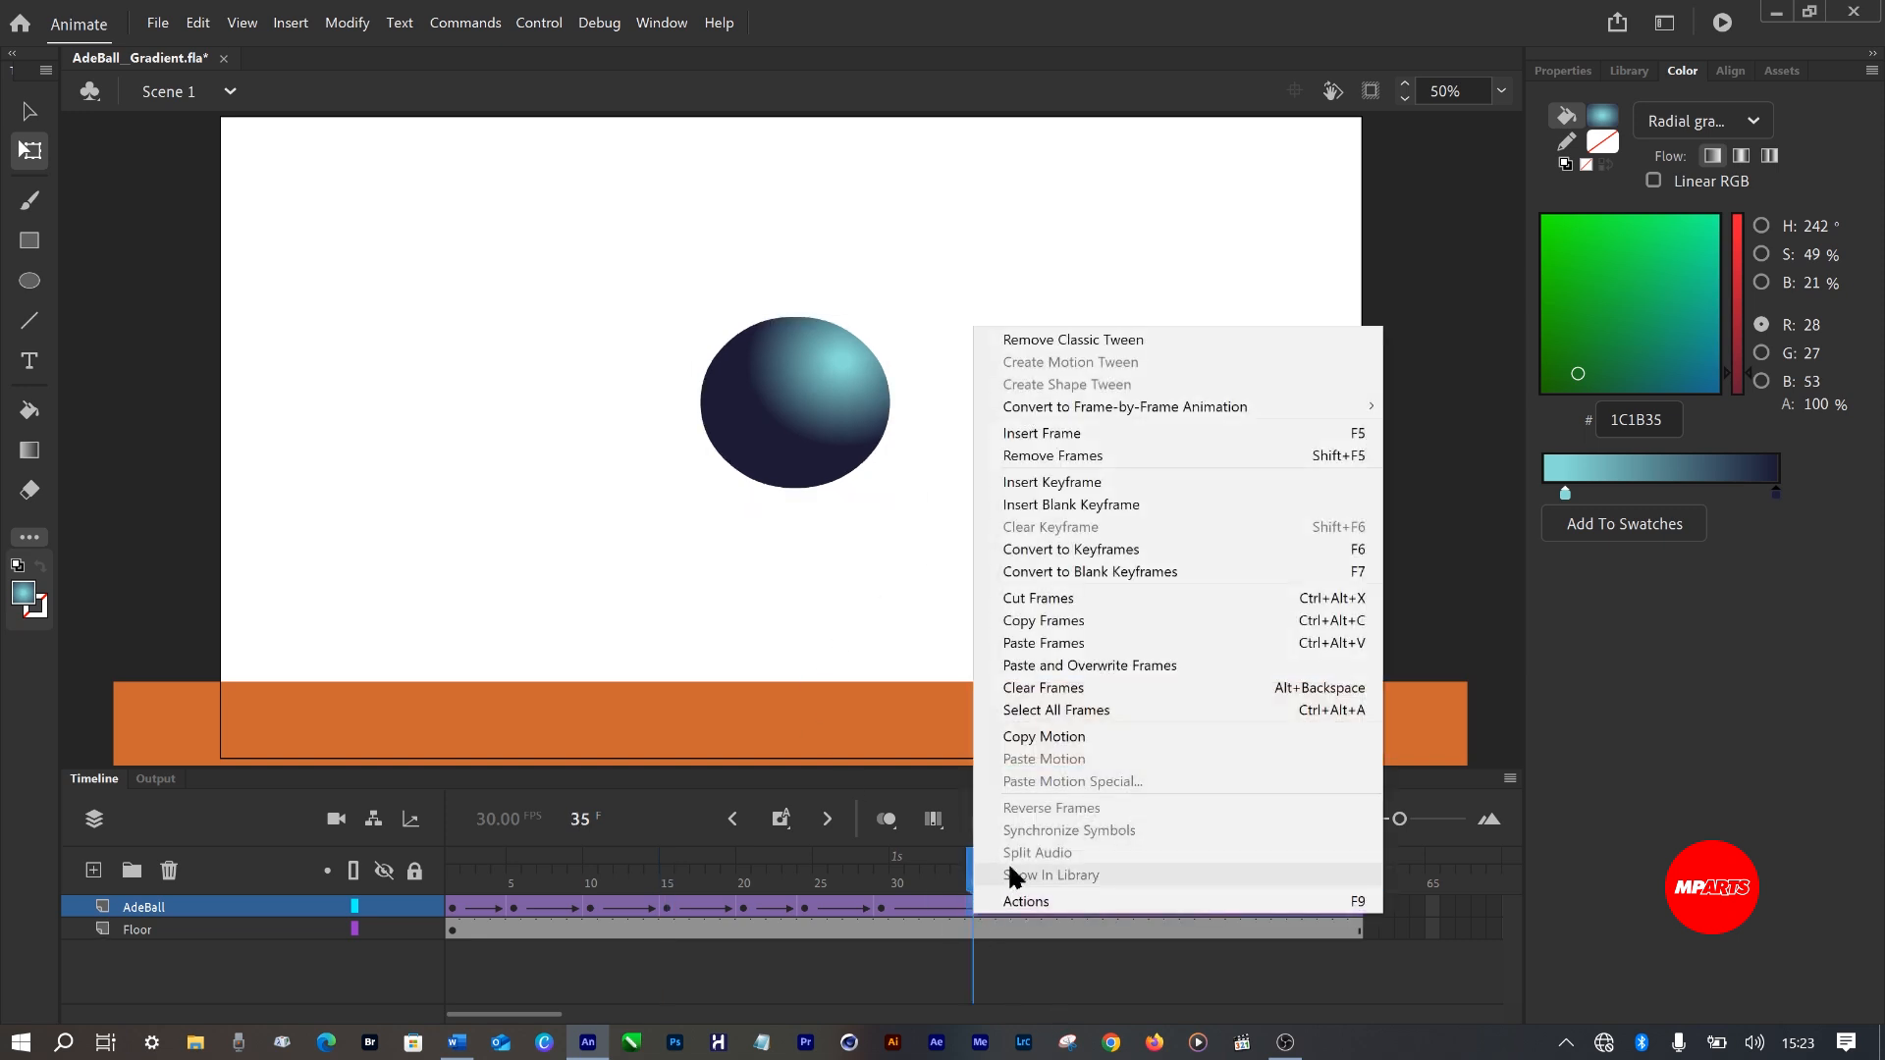
left_click(1048, 482)
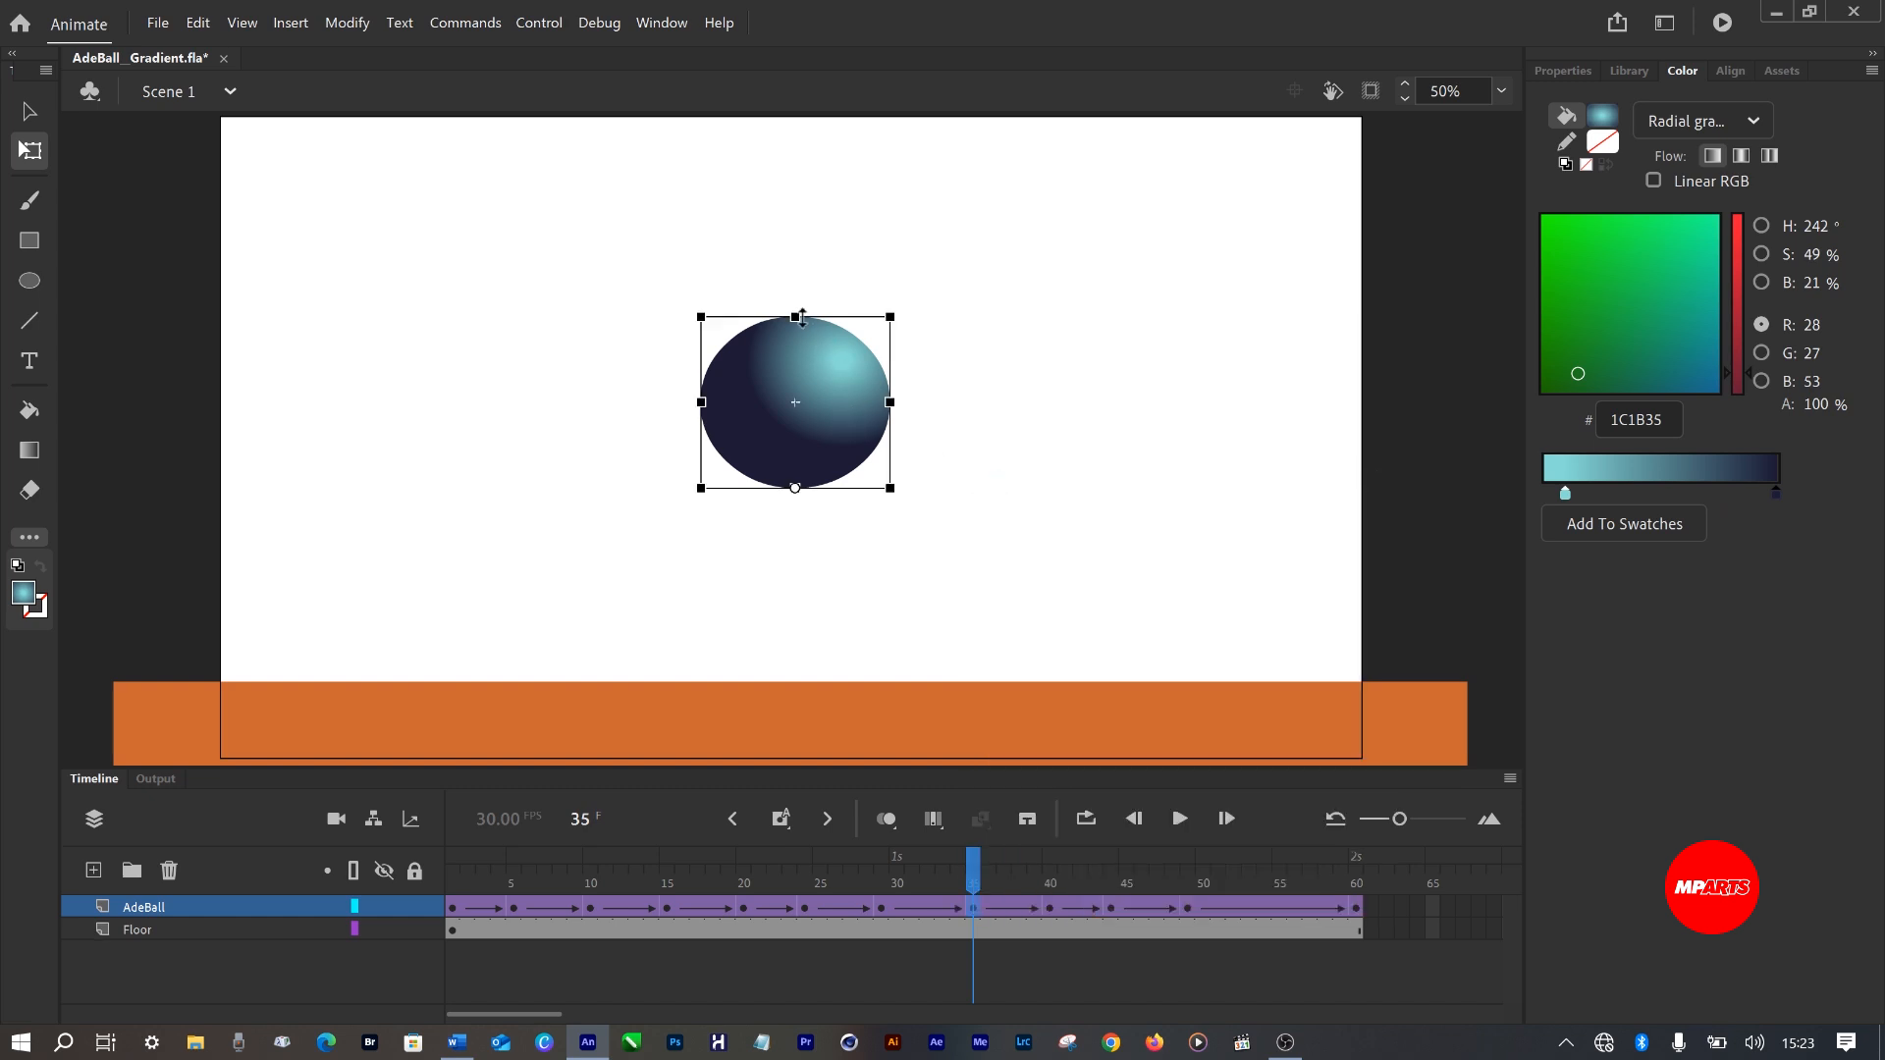
left_click_drag(795, 319, 795, 292)
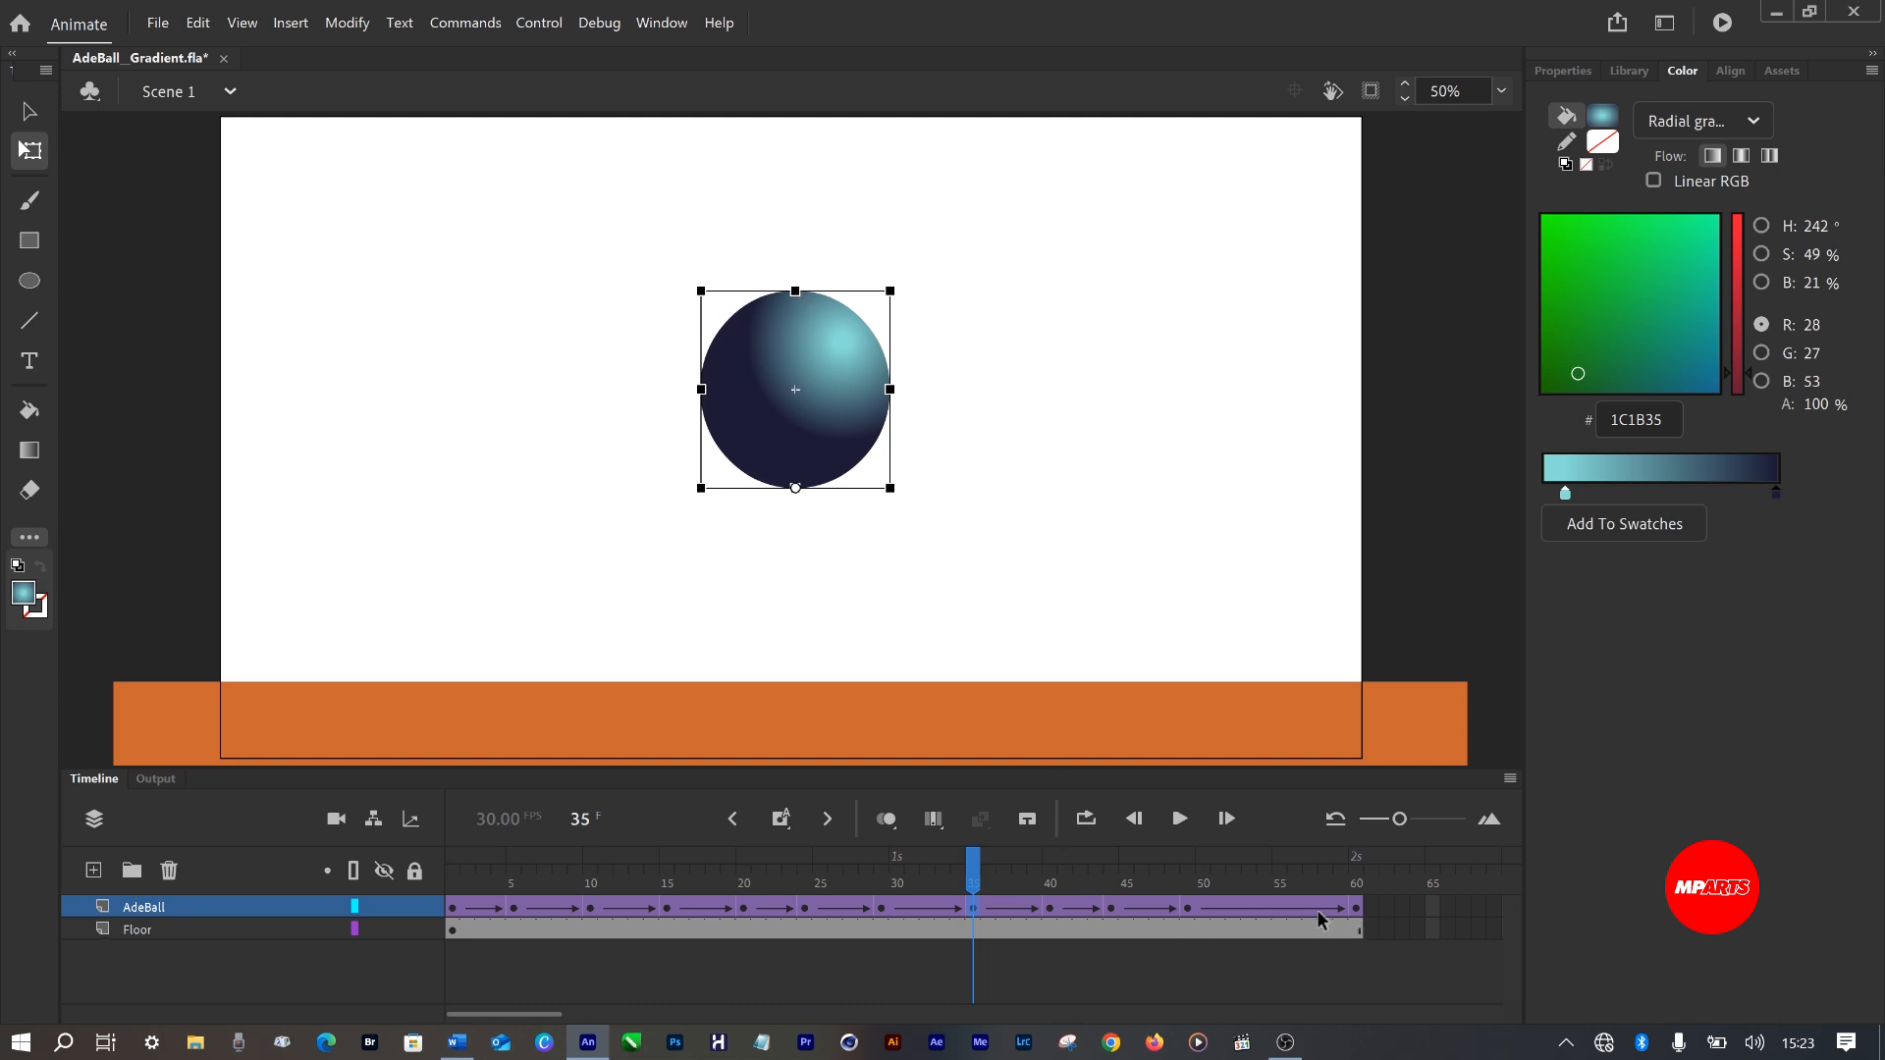
Insert a keyframe at frame 55 of the AdeBall layer and stretch the ball upward until it is taller than wide.
right_click(1274, 905)
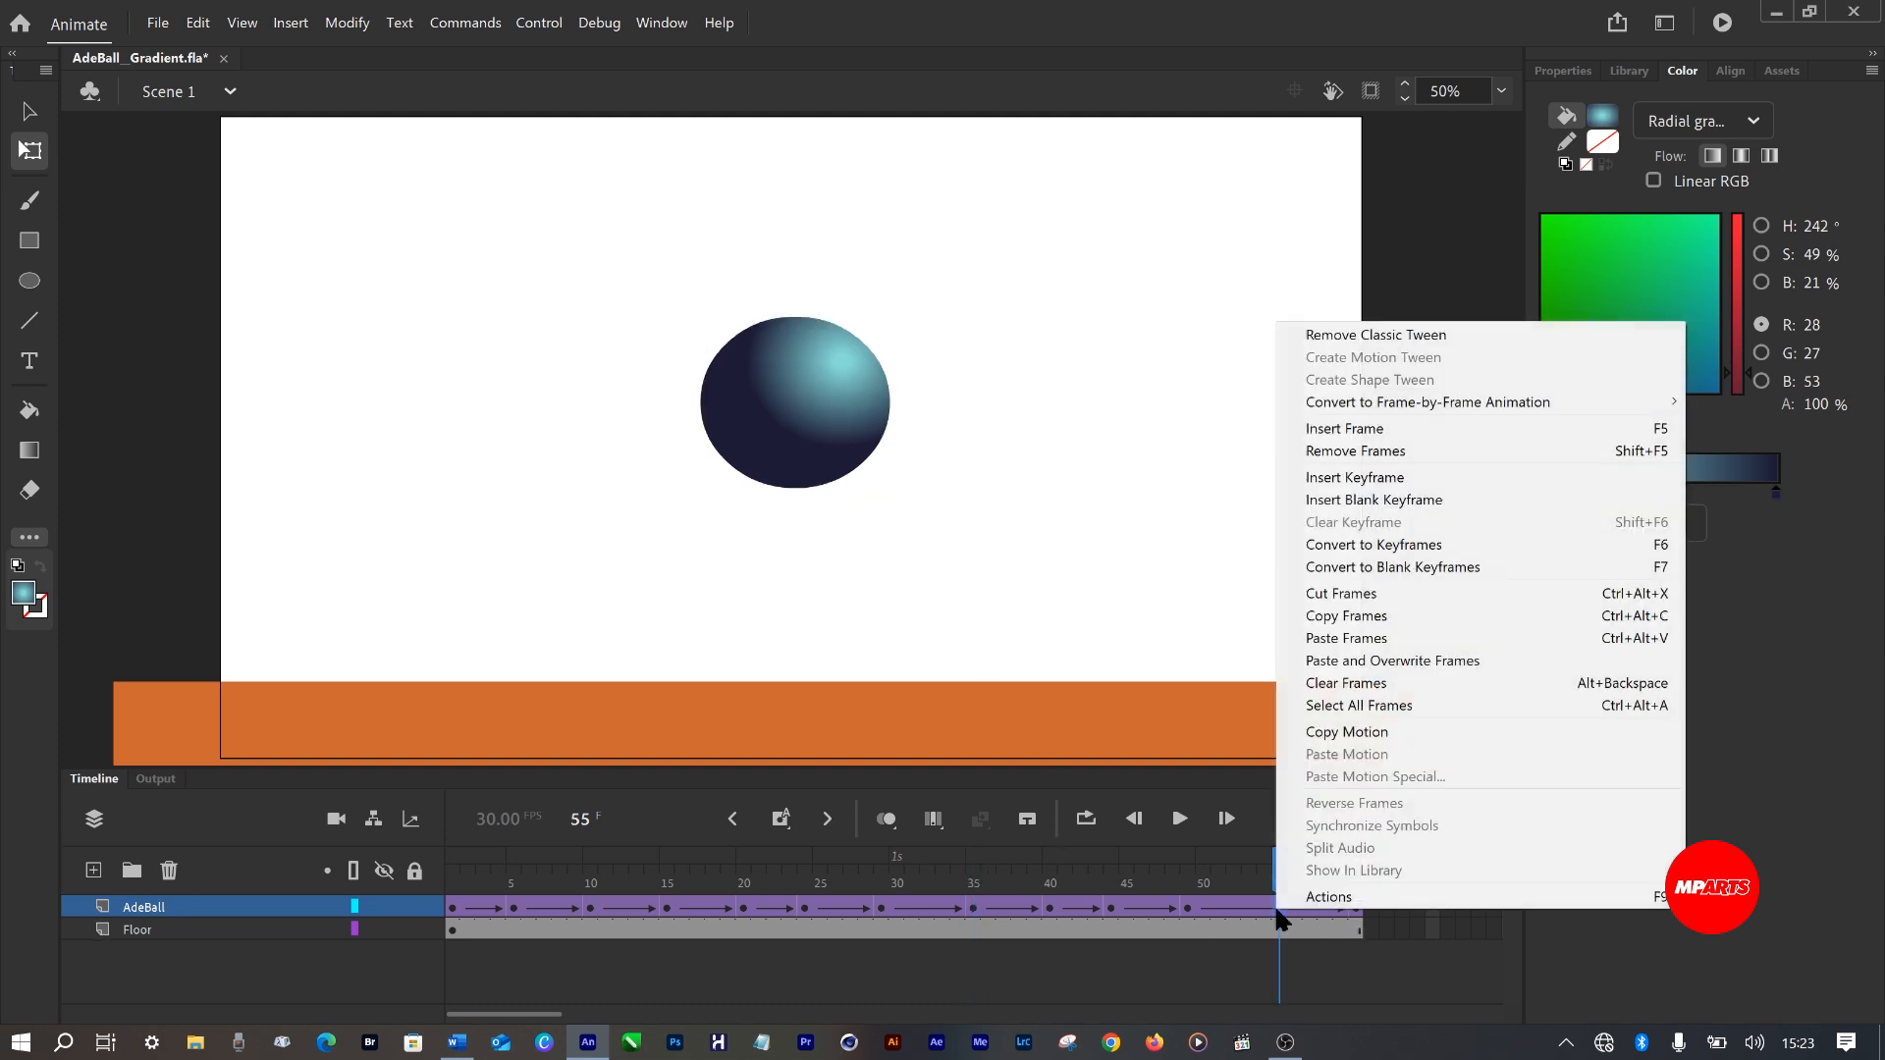
left_click(1333, 477)
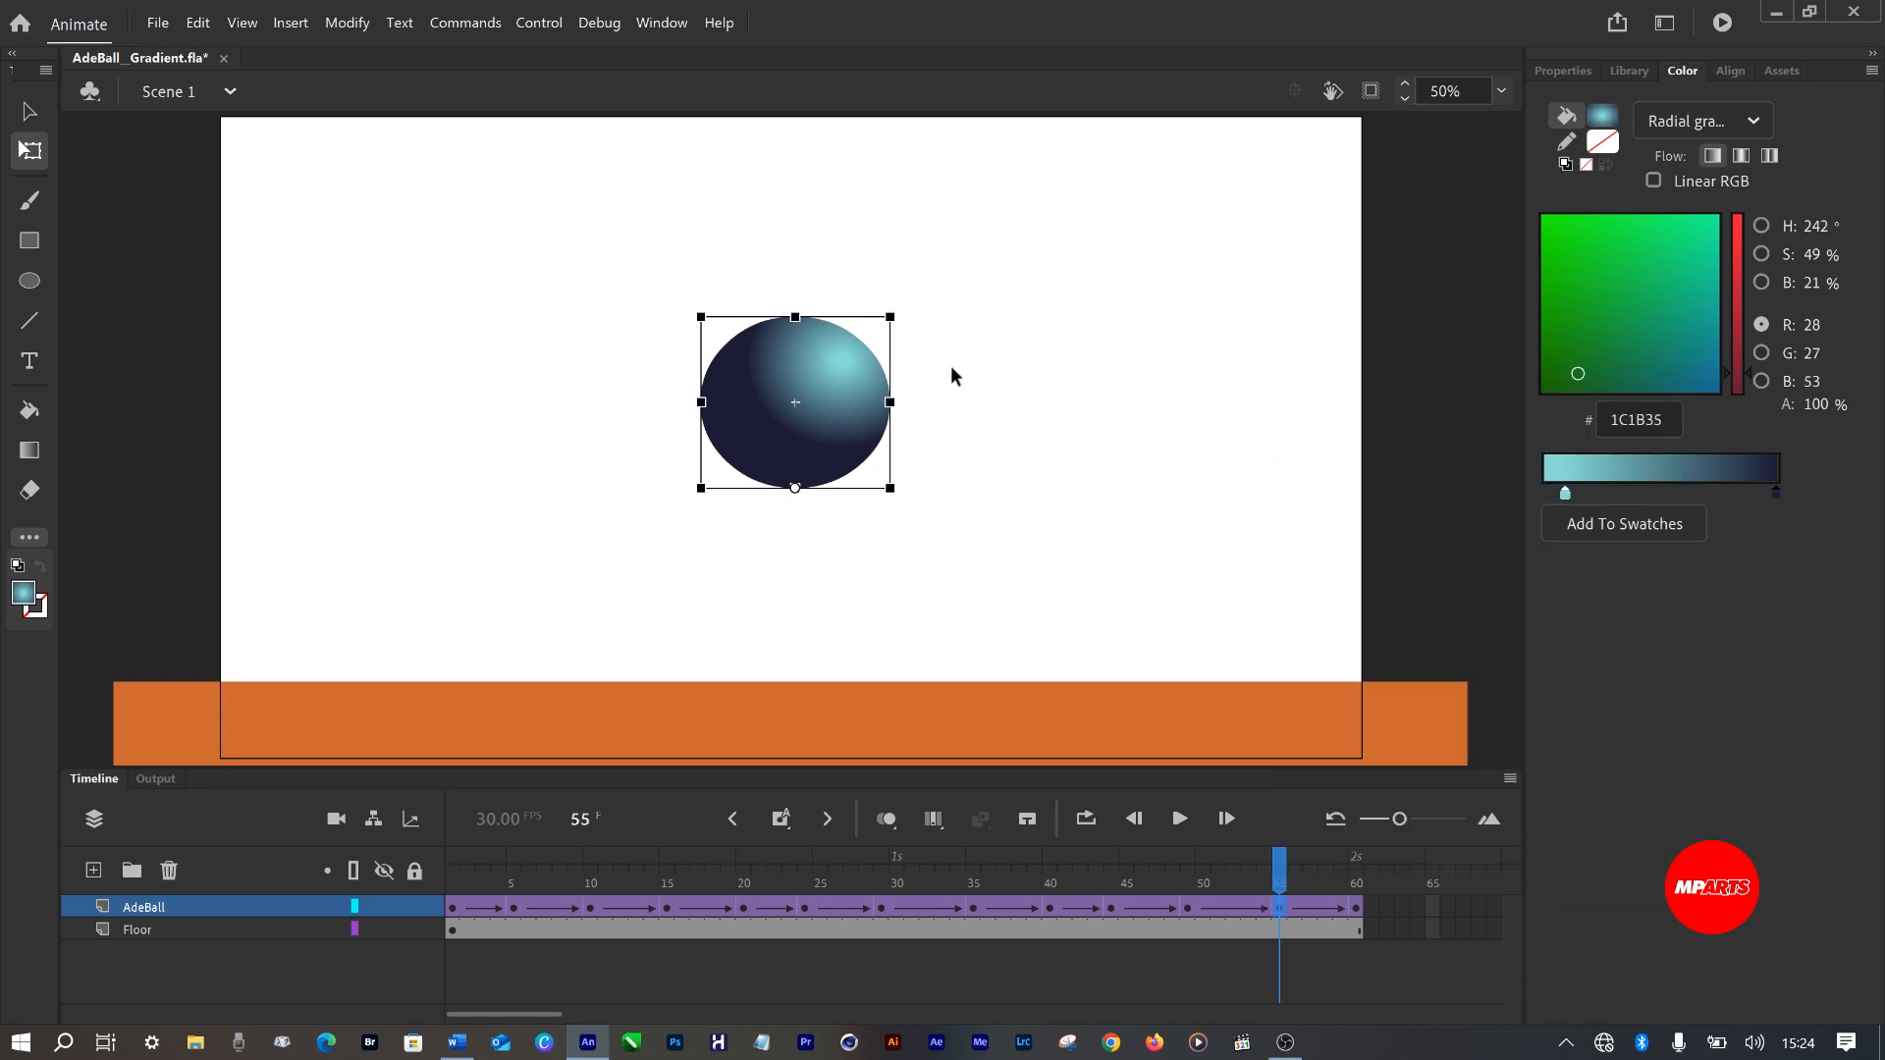
left_click_drag(803, 317, 808, 300)
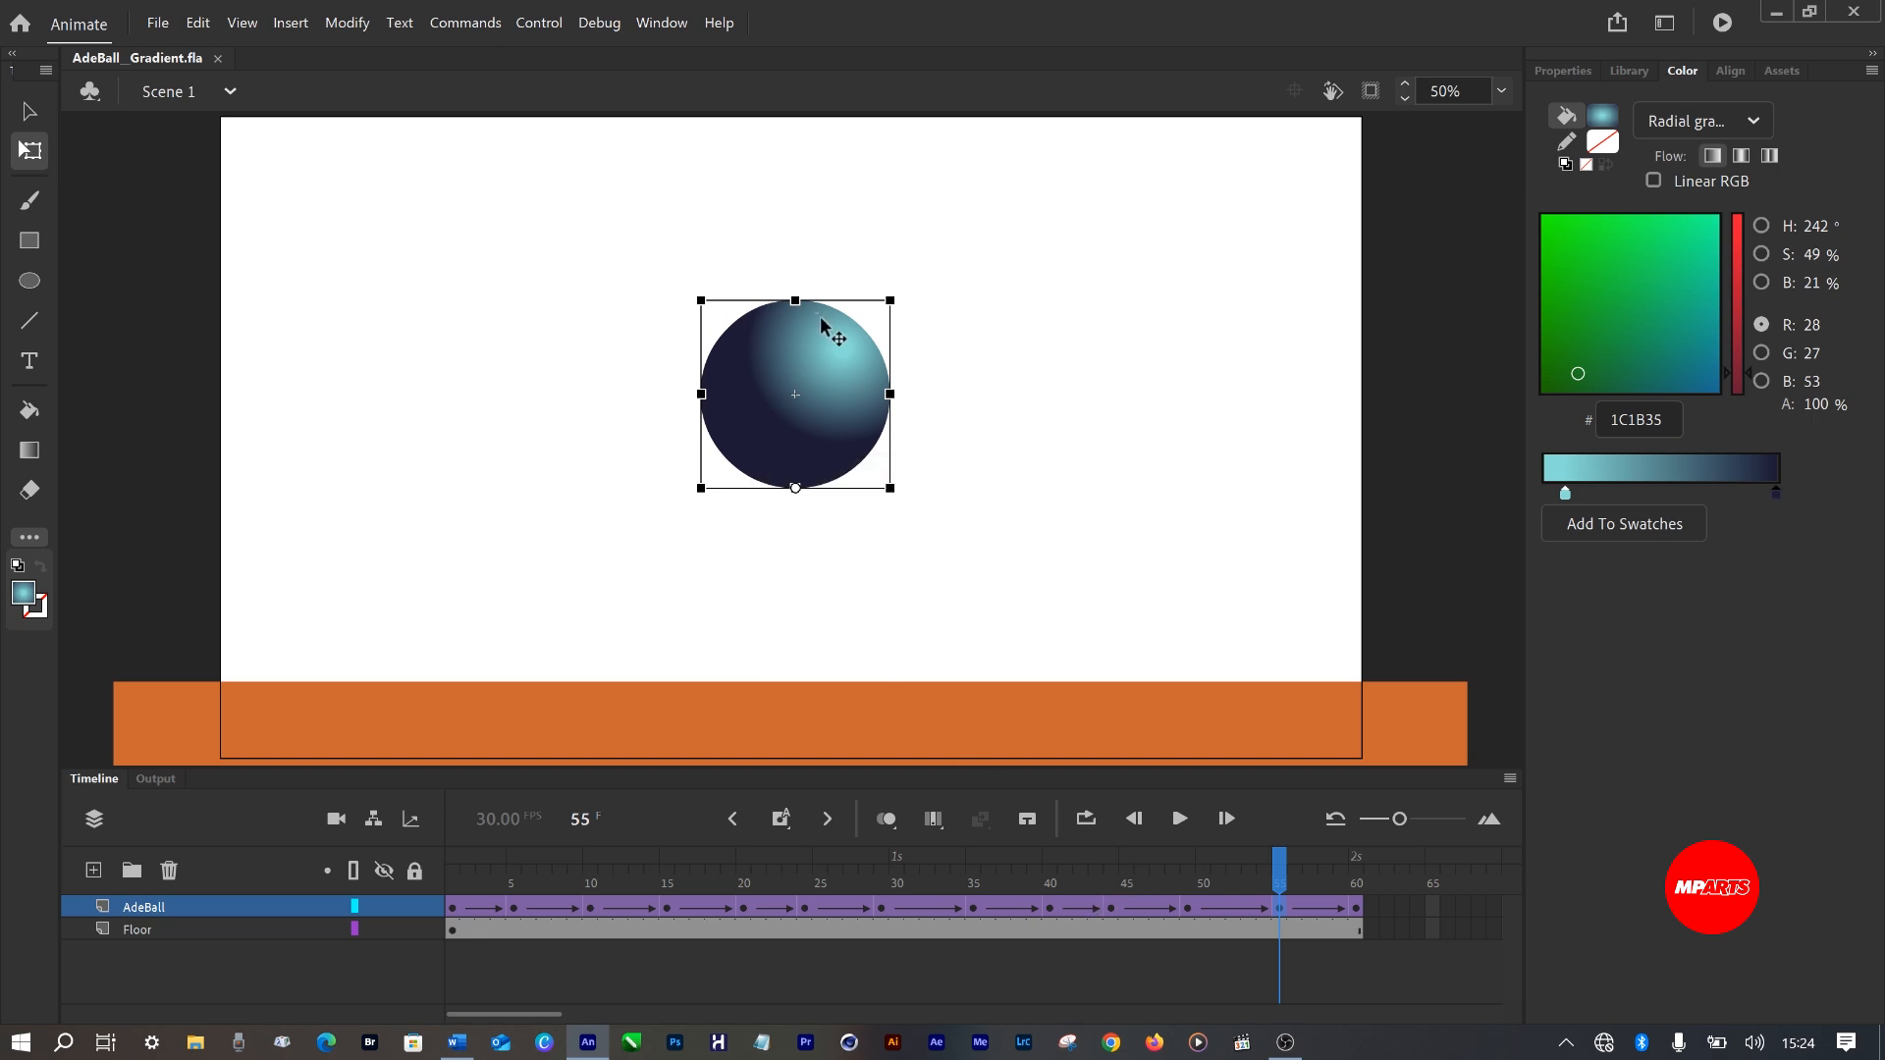
left_click_drag(795, 306, 796, 288)
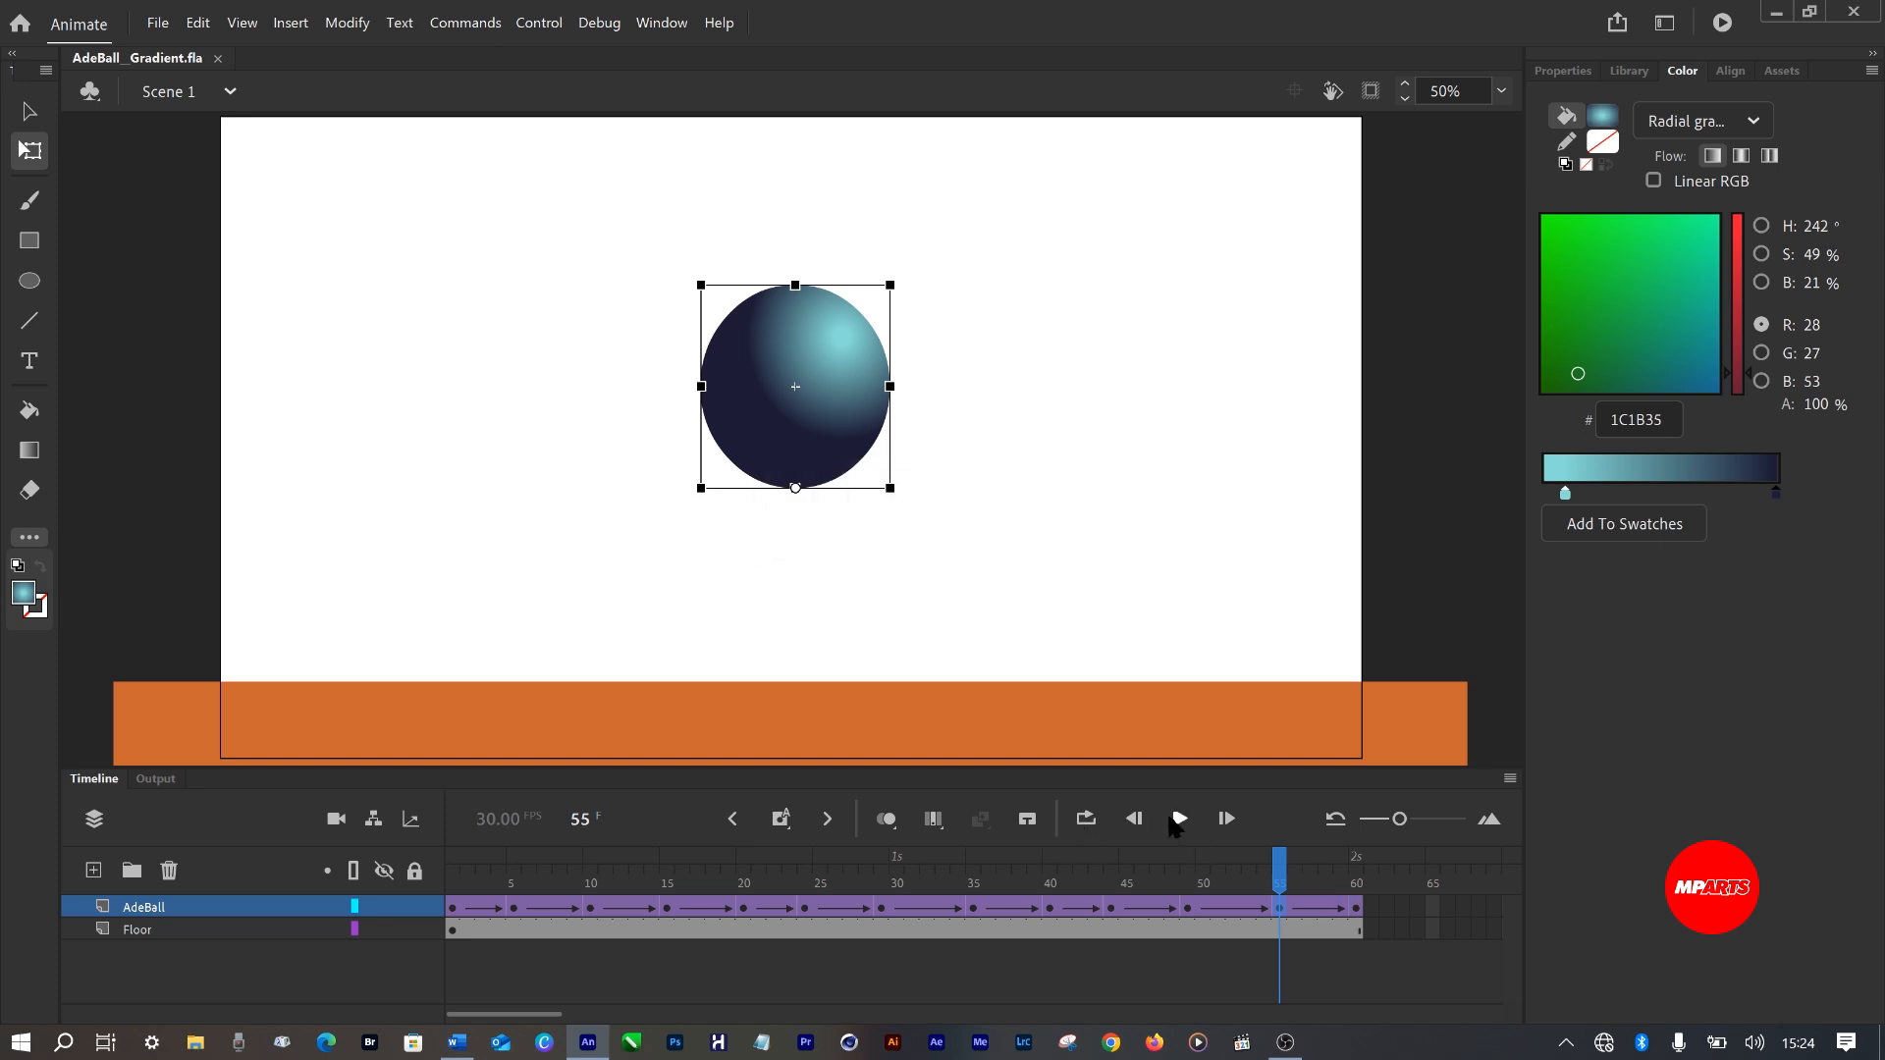
Play back the bounce animation and scrub through the timeline to examine the ball's stretch and squash.
left_click(1179, 820)
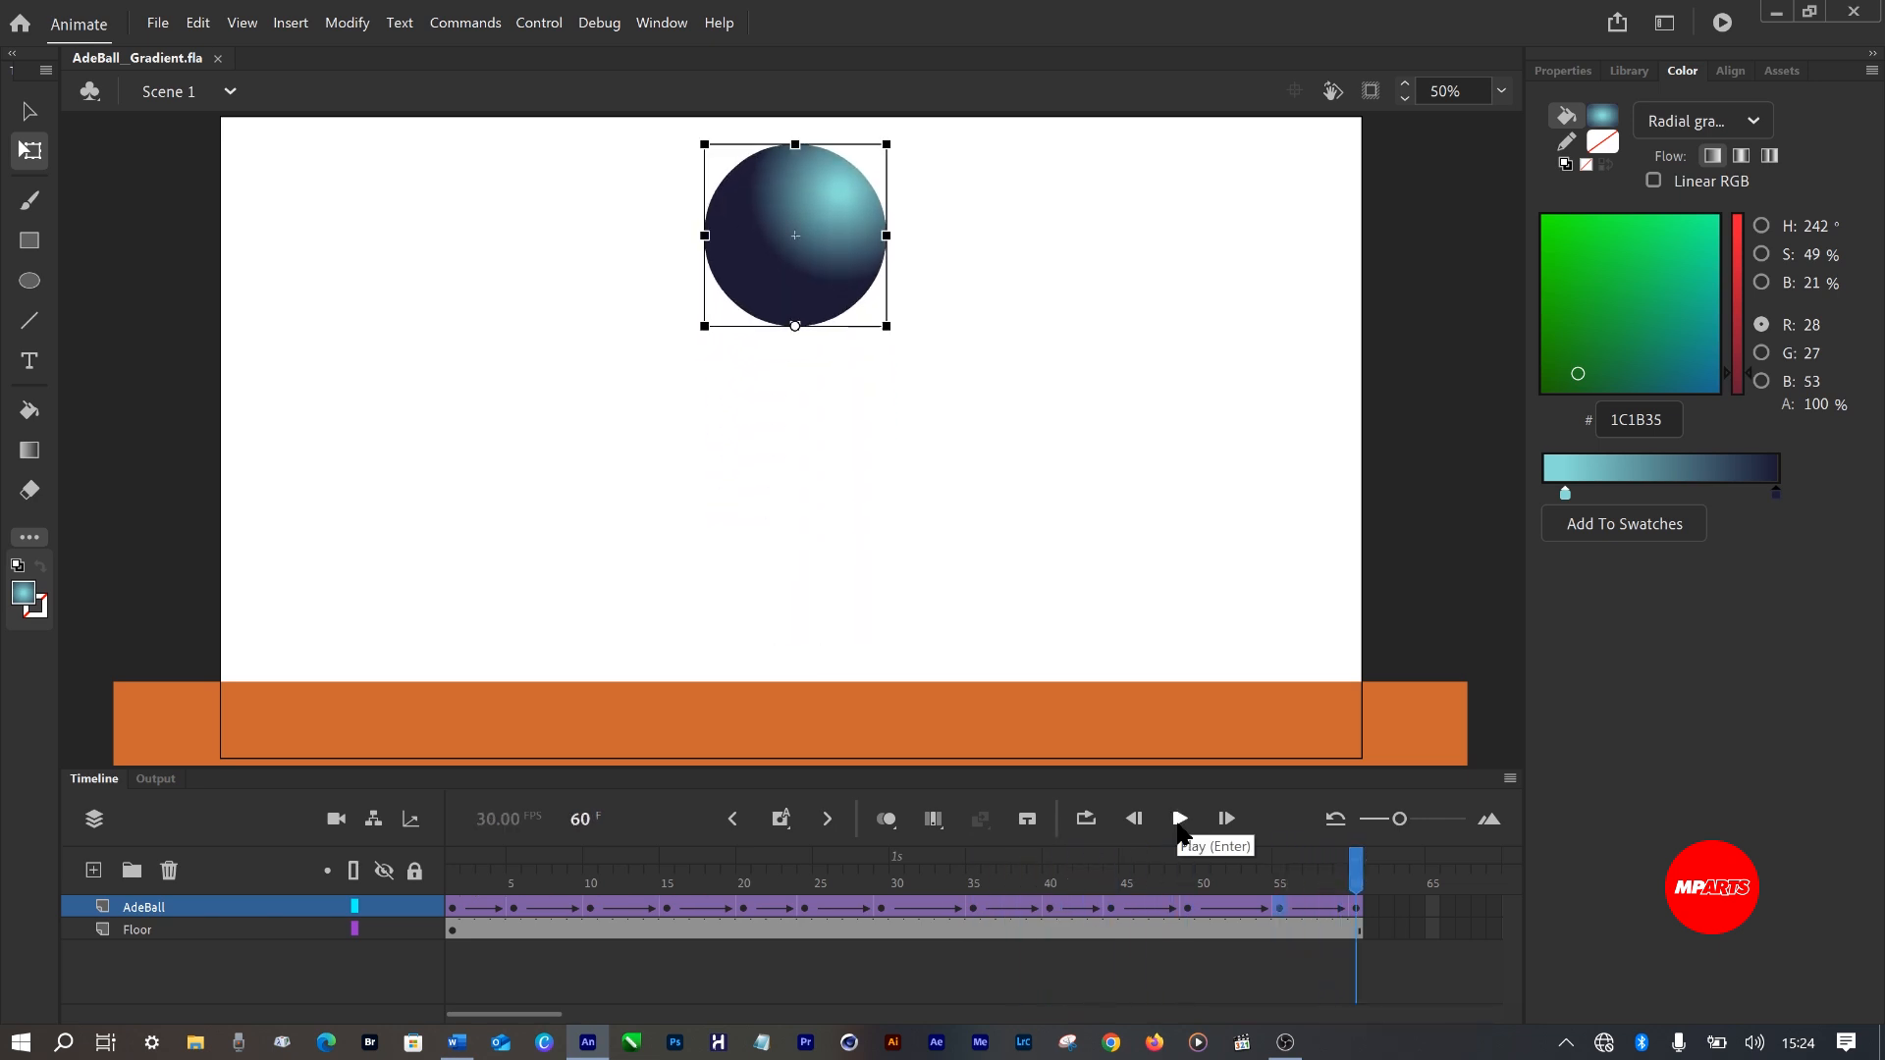
left_click(1179, 819)
left_click(1179, 819)
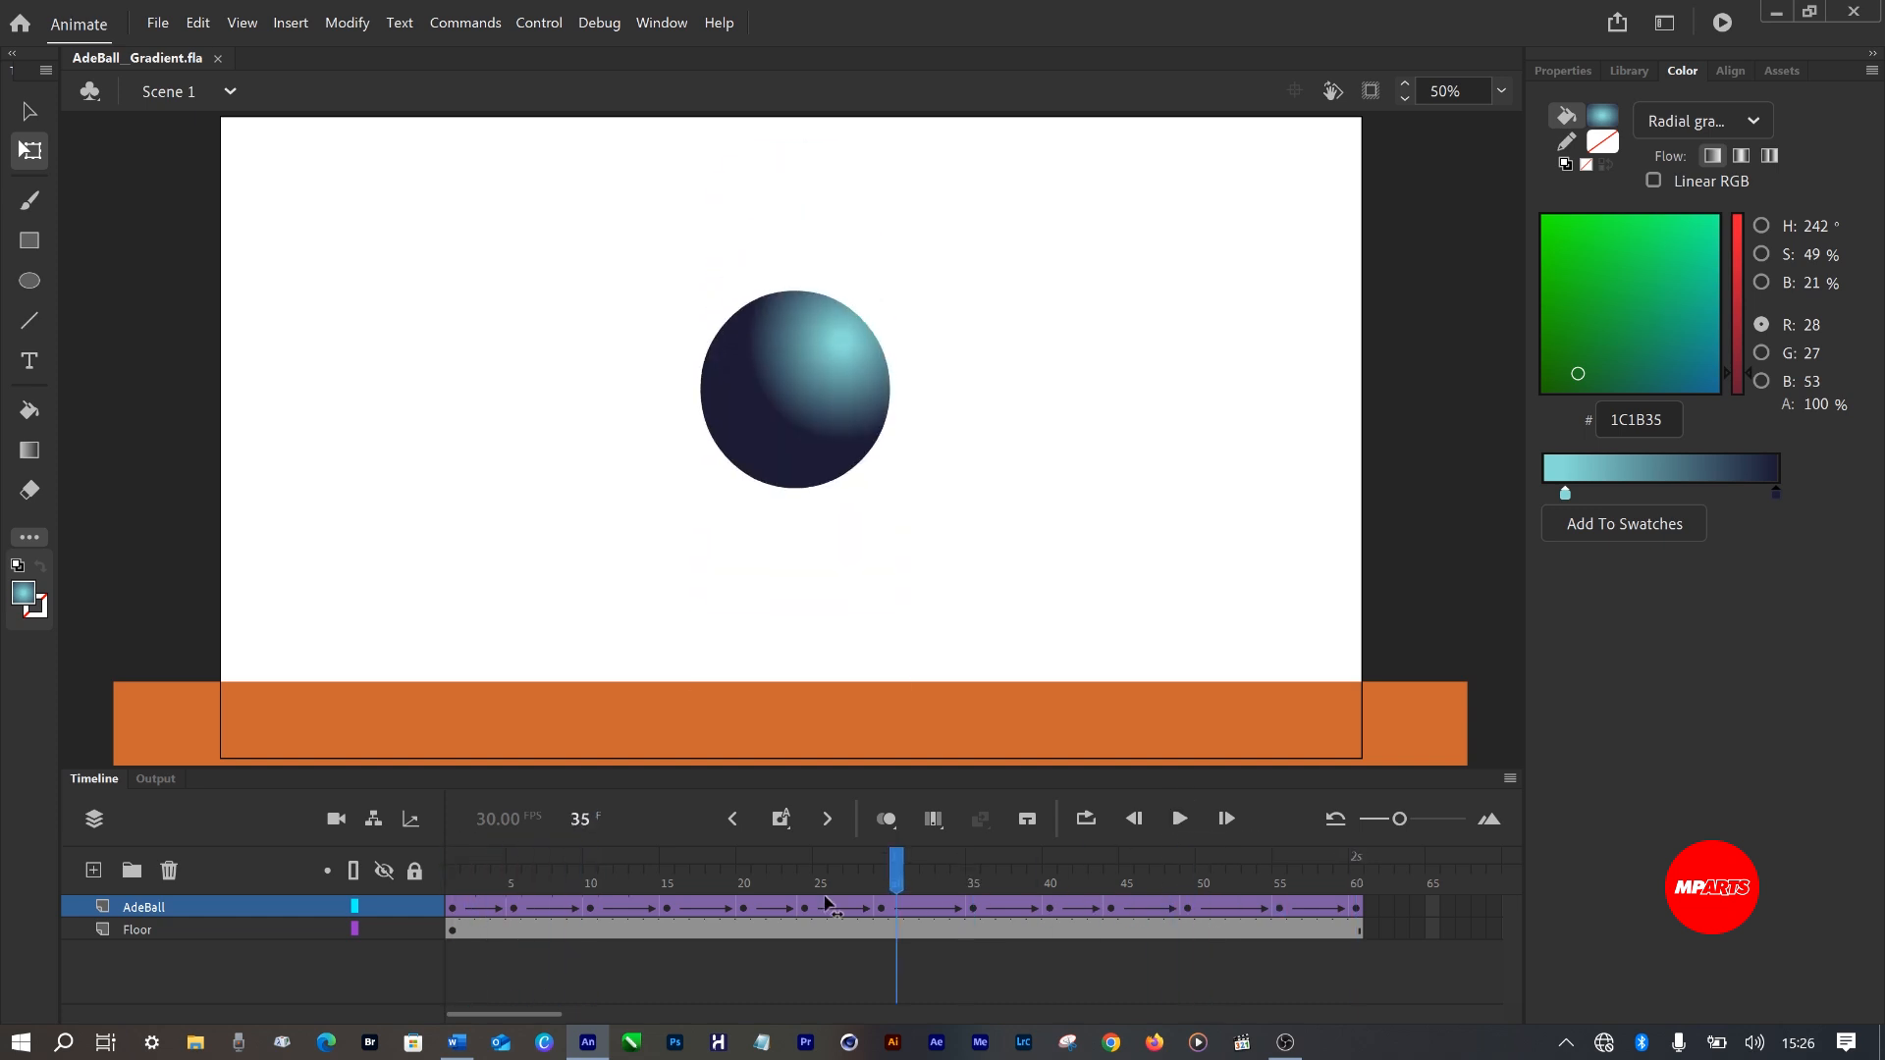
left_click_drag(713, 869, 677, 911)
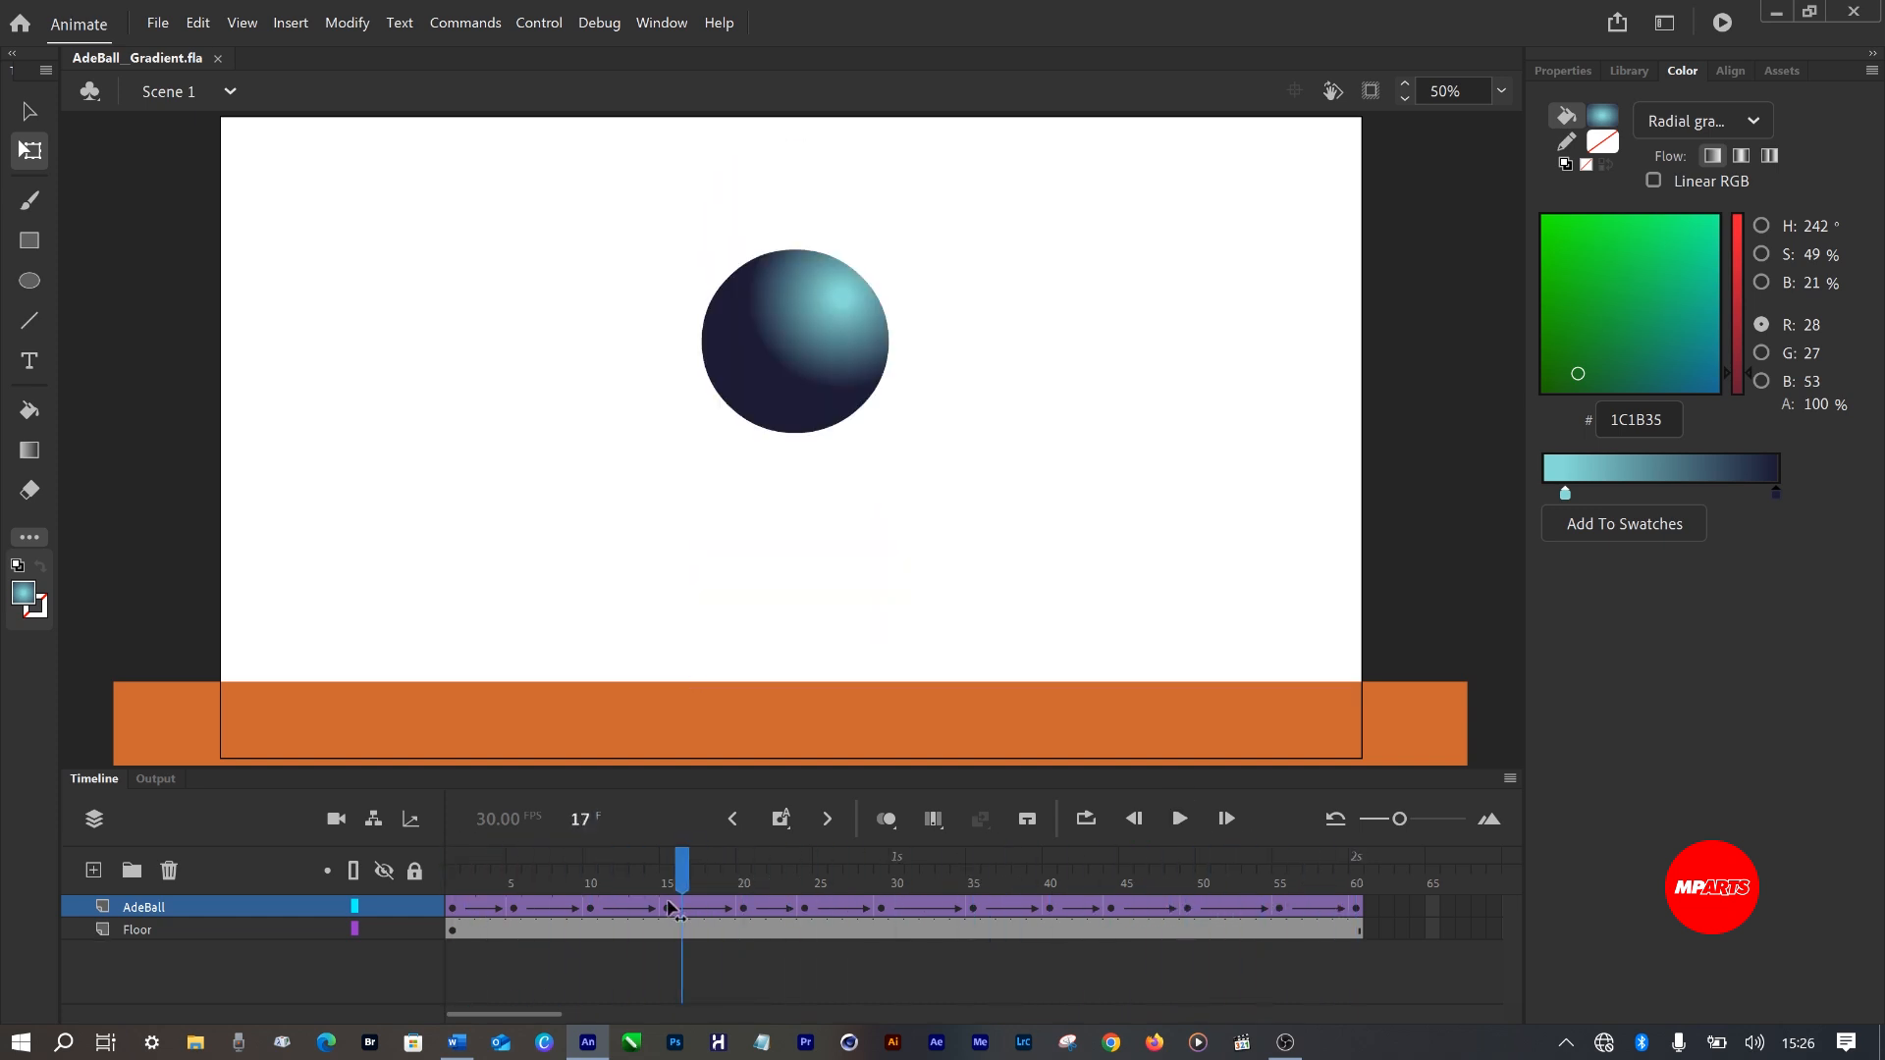
left_click_drag(544, 885, 1239, 895)
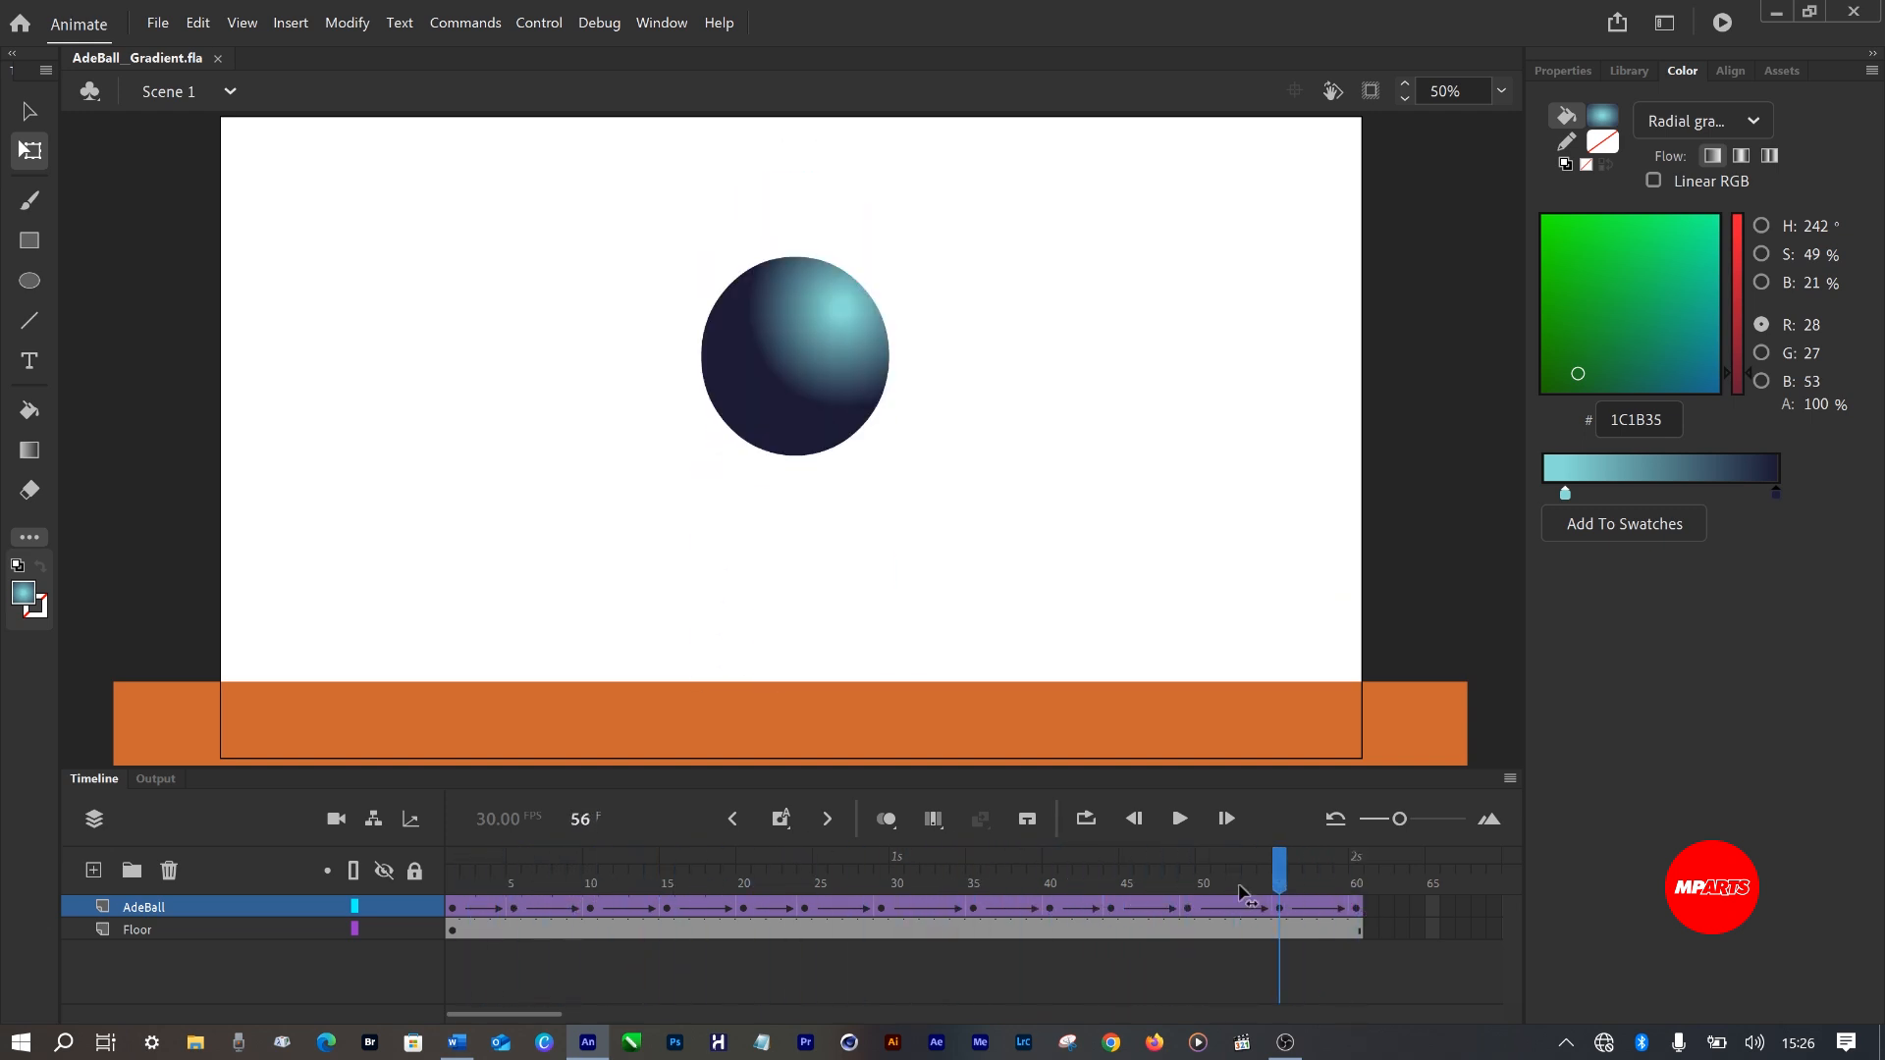
left_click_drag(479, 869, 535, 883)
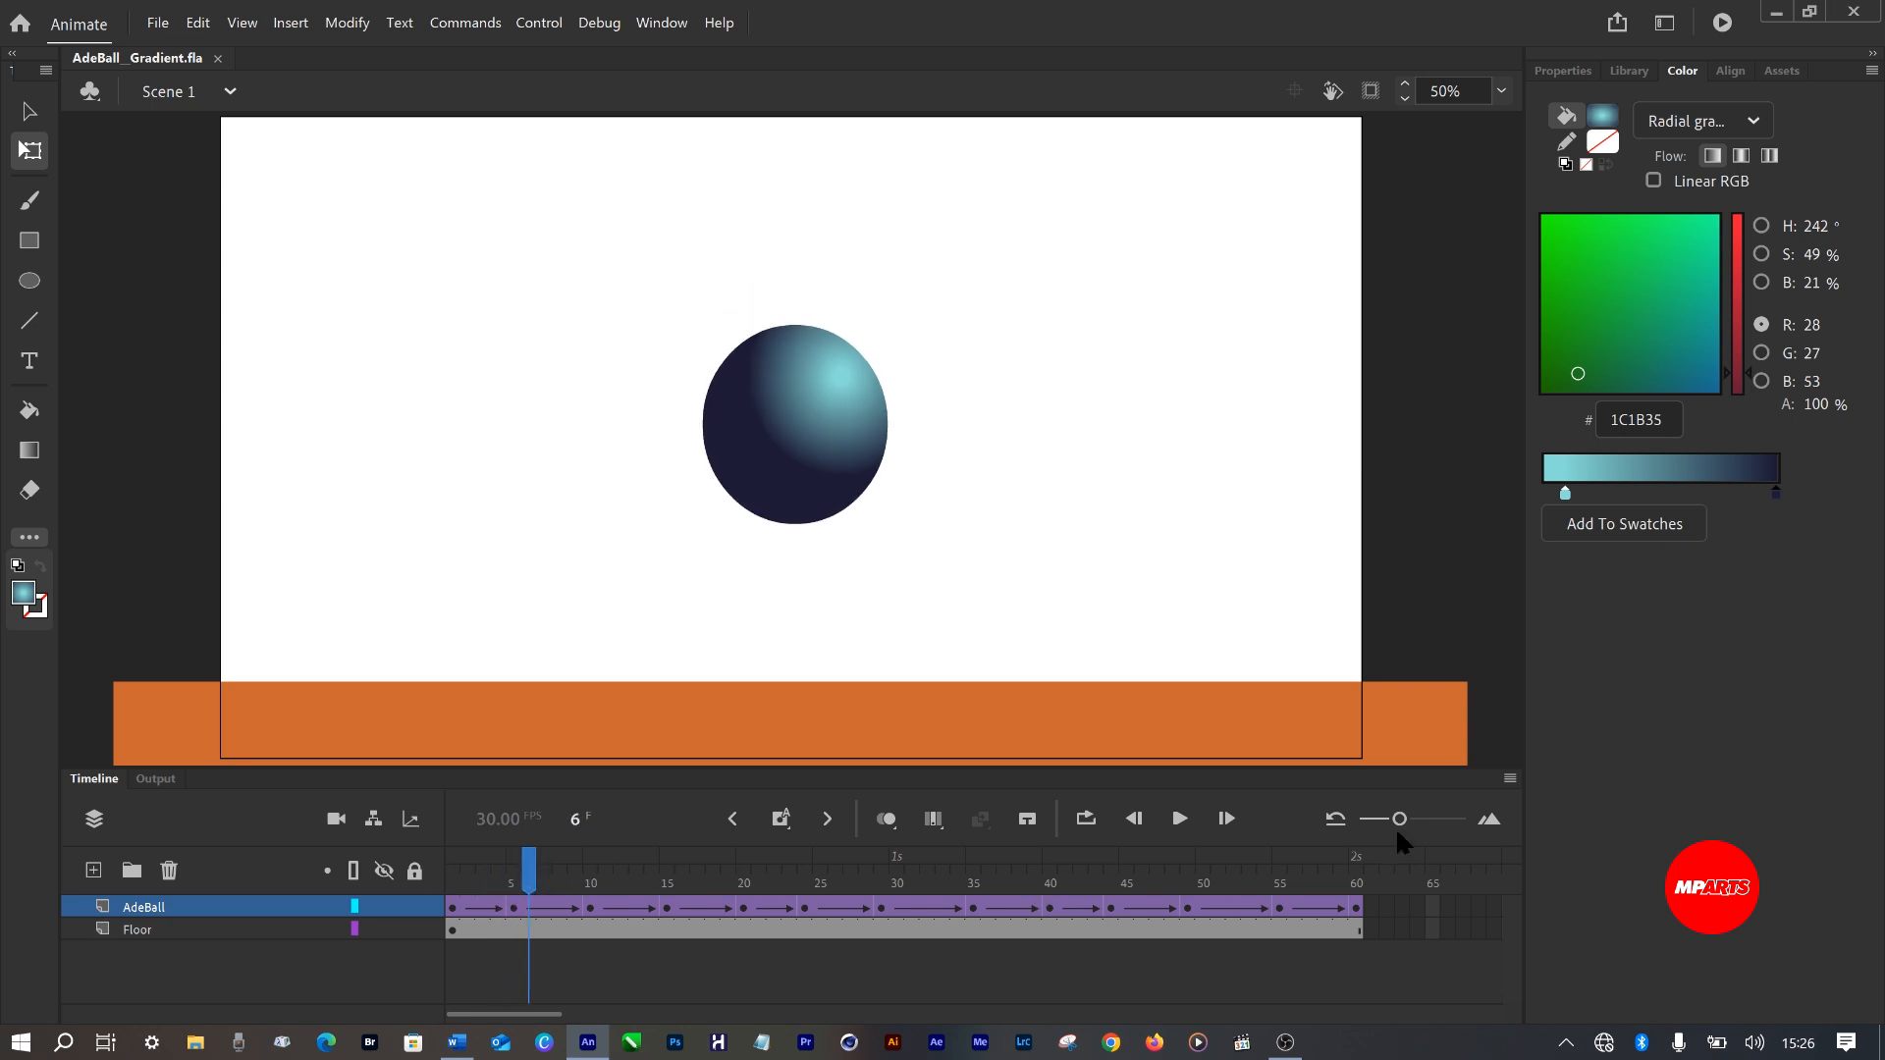